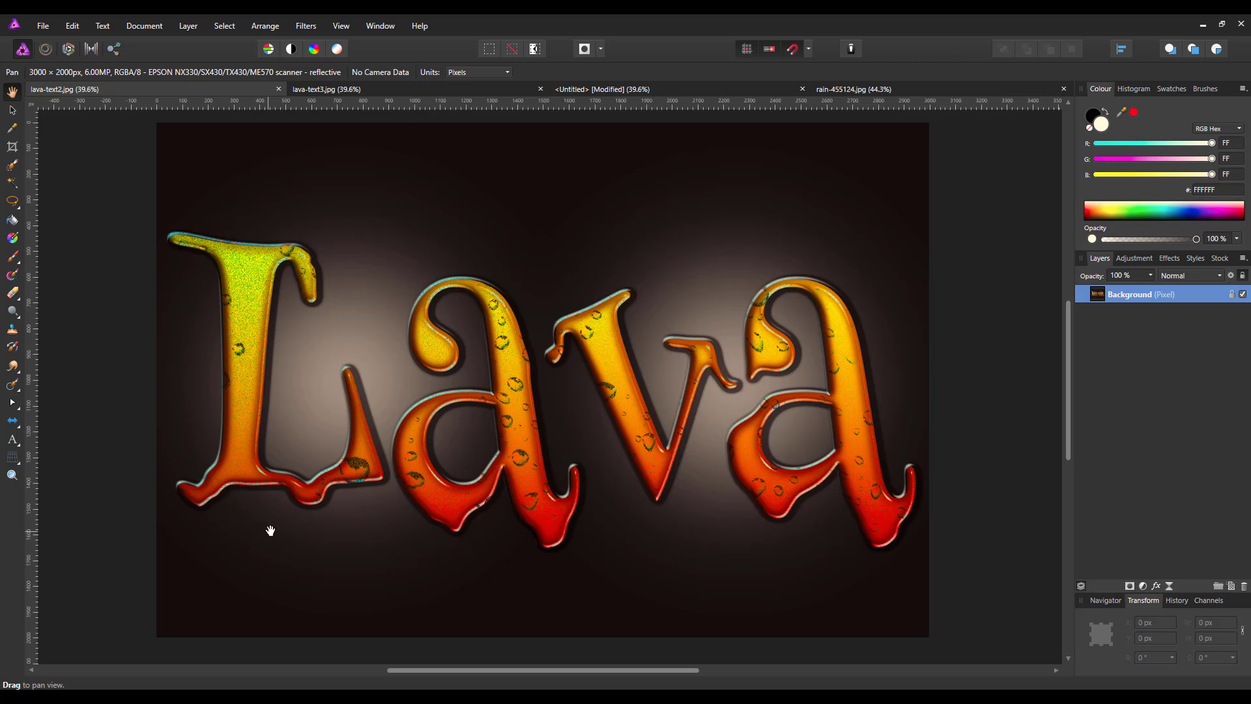
# View the finished lava text examples, close lava-text2.jpg and lava-text3.jpg, and look at the water-drop photo rain-455124.jpg
pyautogui.click(425, 90)
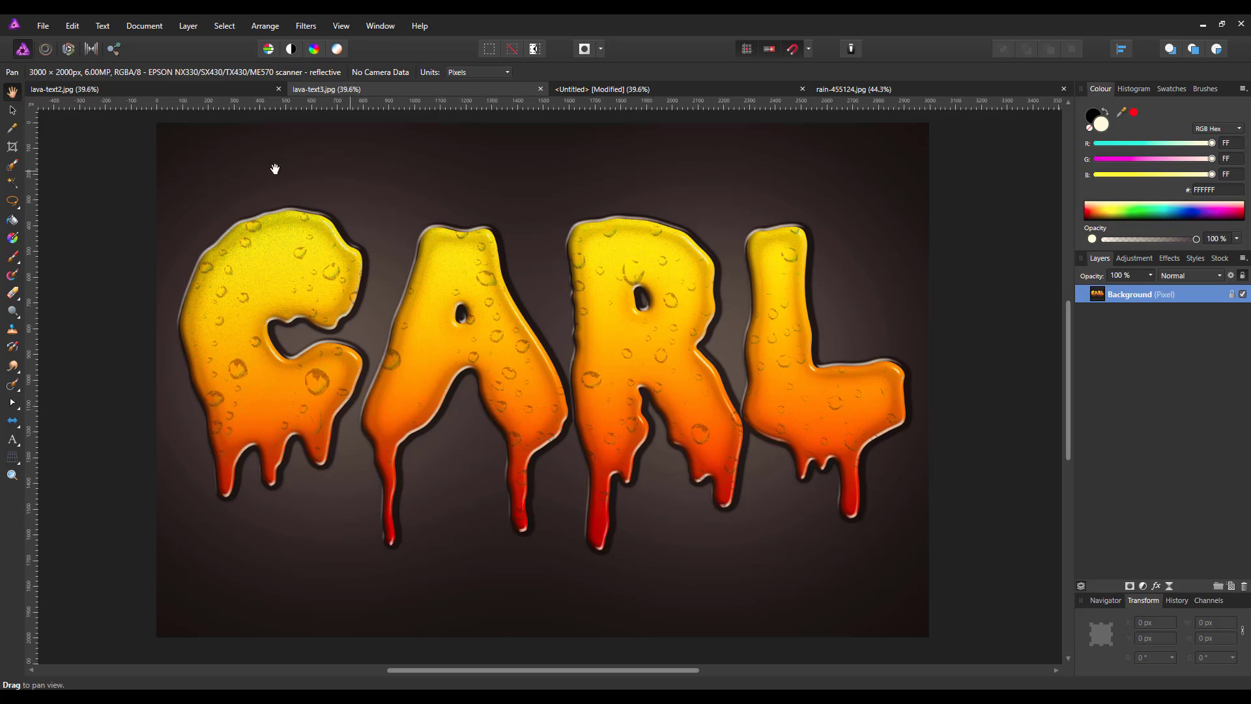
pyautogui.click(279, 88)
pyautogui.click(366, 89)
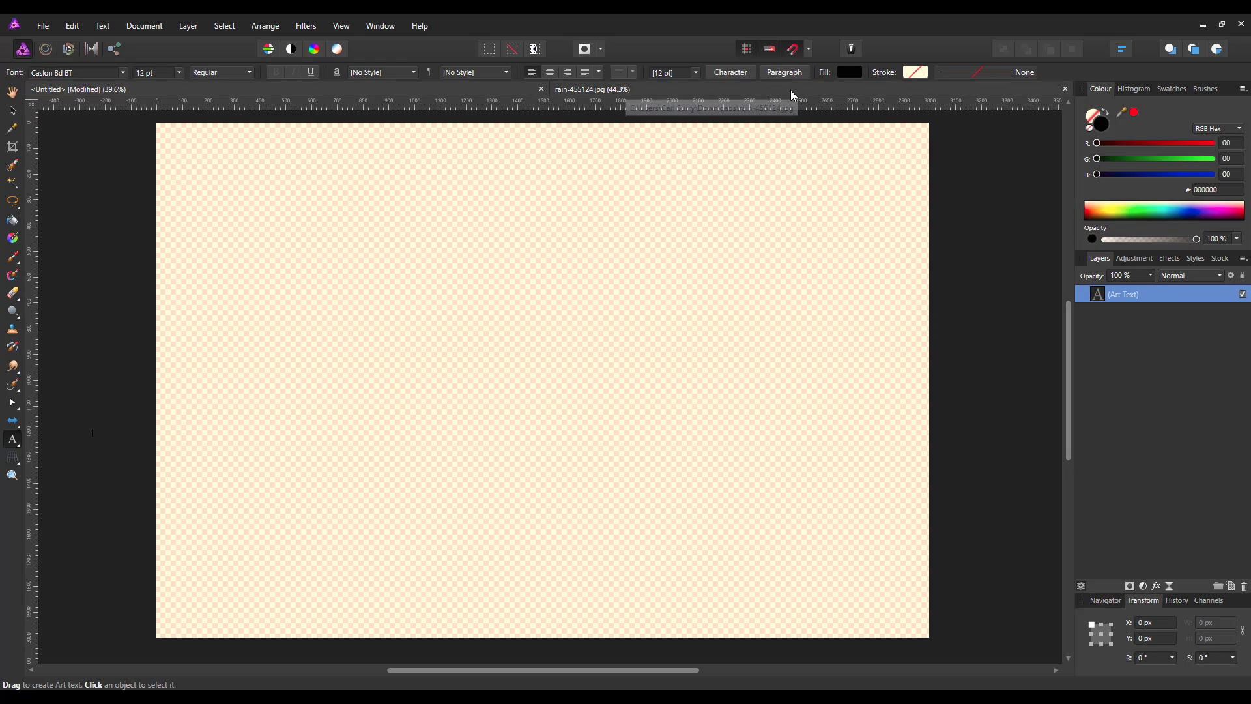
pyautogui.click(790, 89)
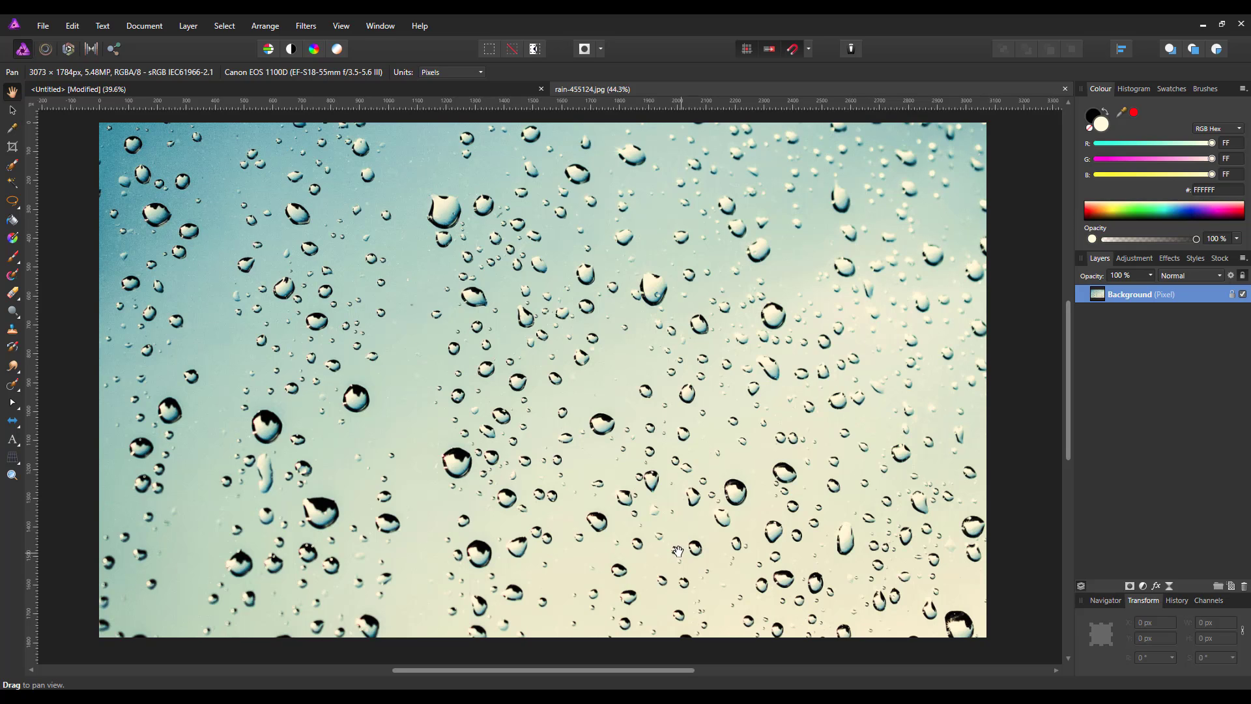
pyautogui.click(331, 89)
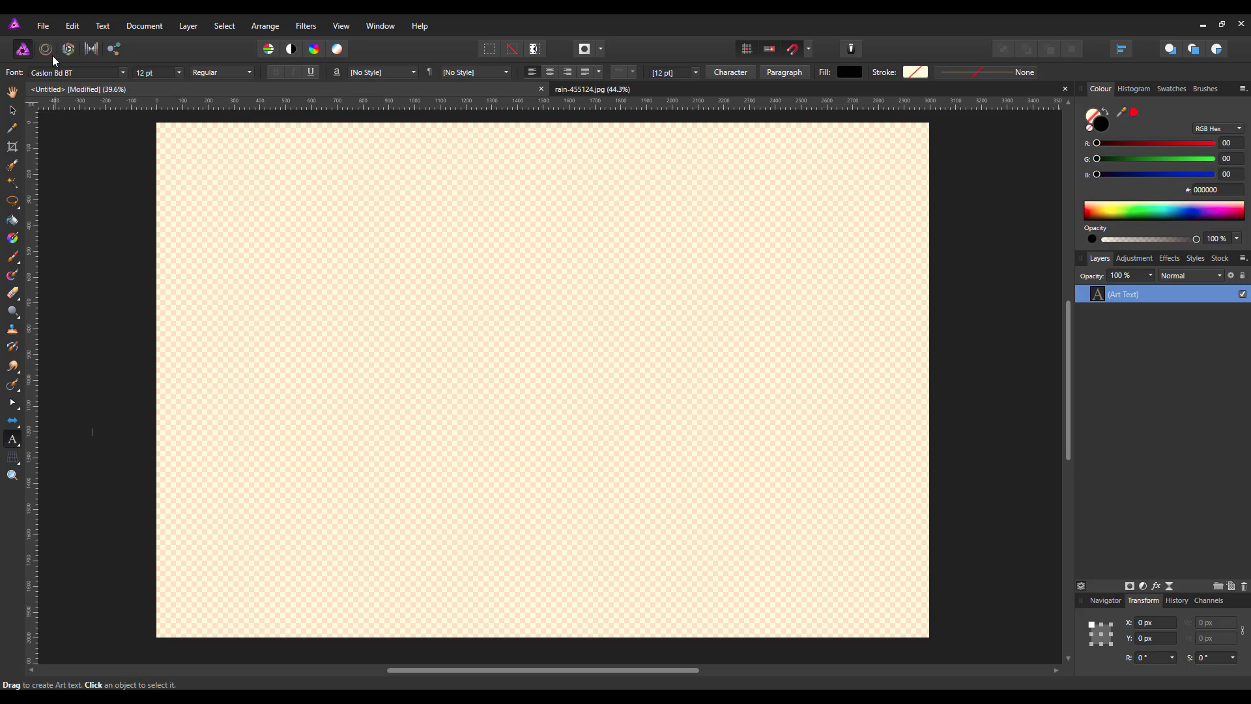
# Create a new 3000 × 2000 px document at 144 DPI in RGB/8 with a transparent background
pyautogui.click(48, 28)
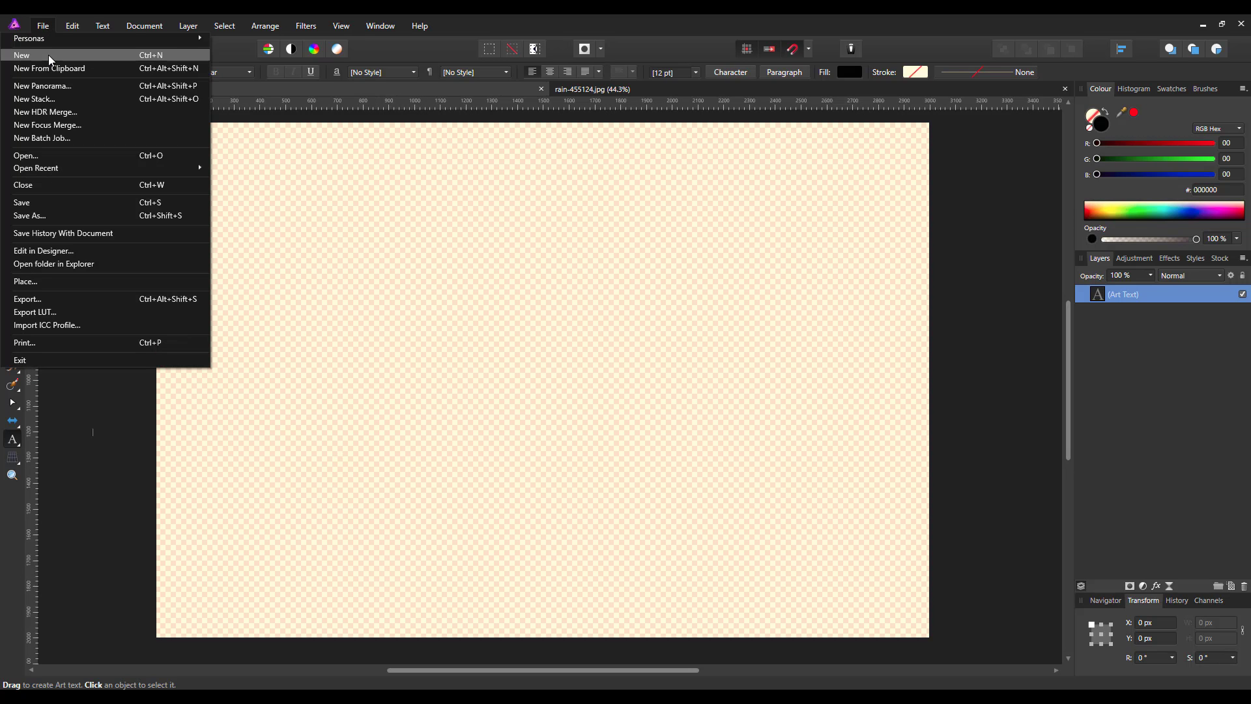
pyautogui.click(48, 55)
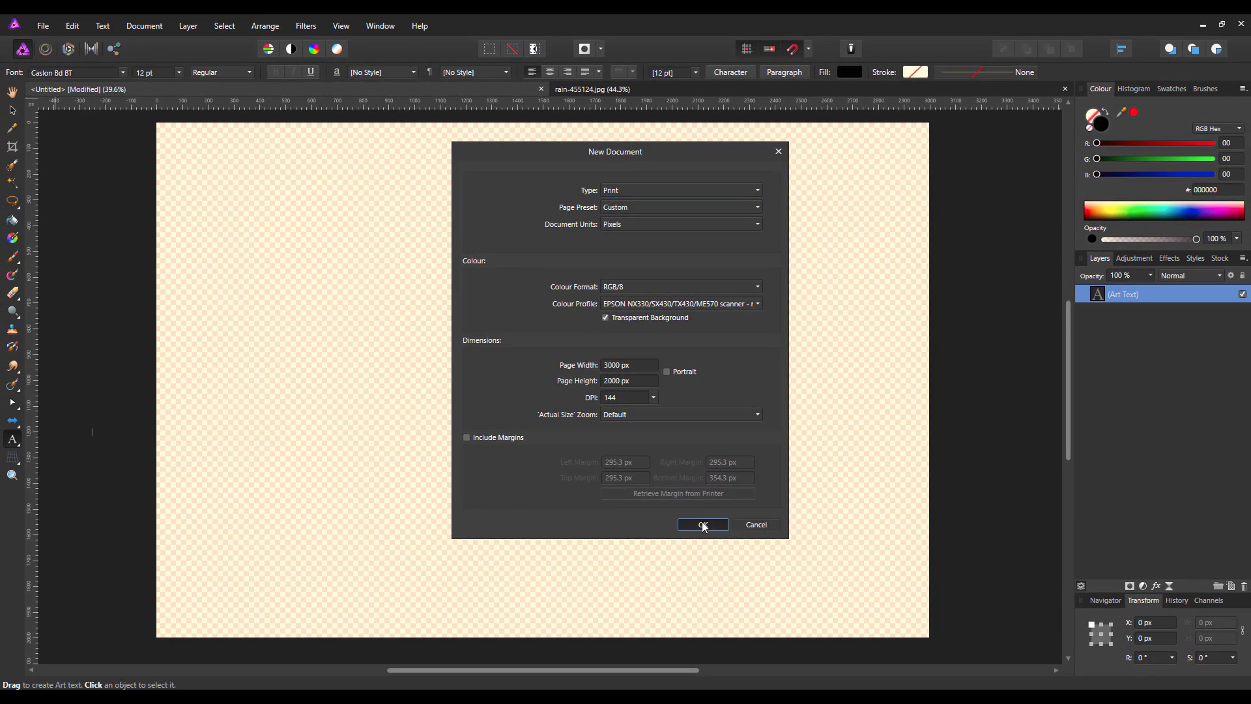
pyautogui.click(702, 523)
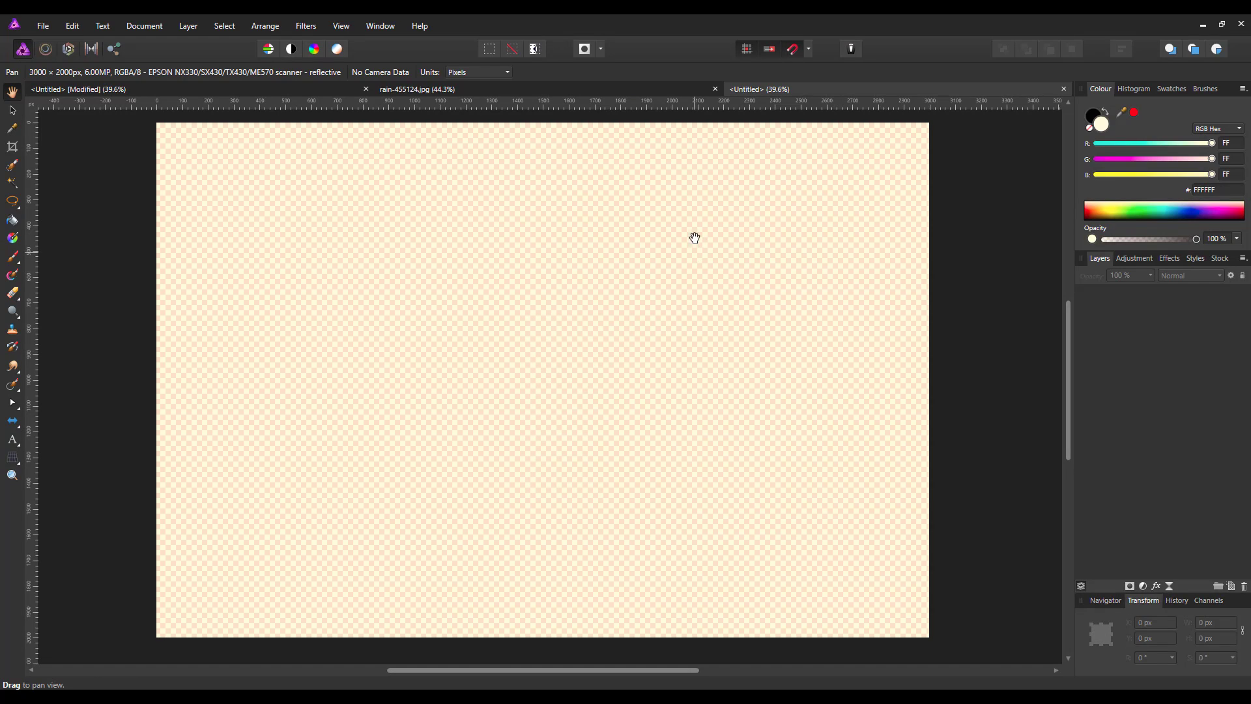
# In the first untitled document, add a new pixel layer and flood fill it with hex colour 070707
pyautogui.click(306, 88)
pyautogui.click(814, 89)
pyautogui.click(280, 88)
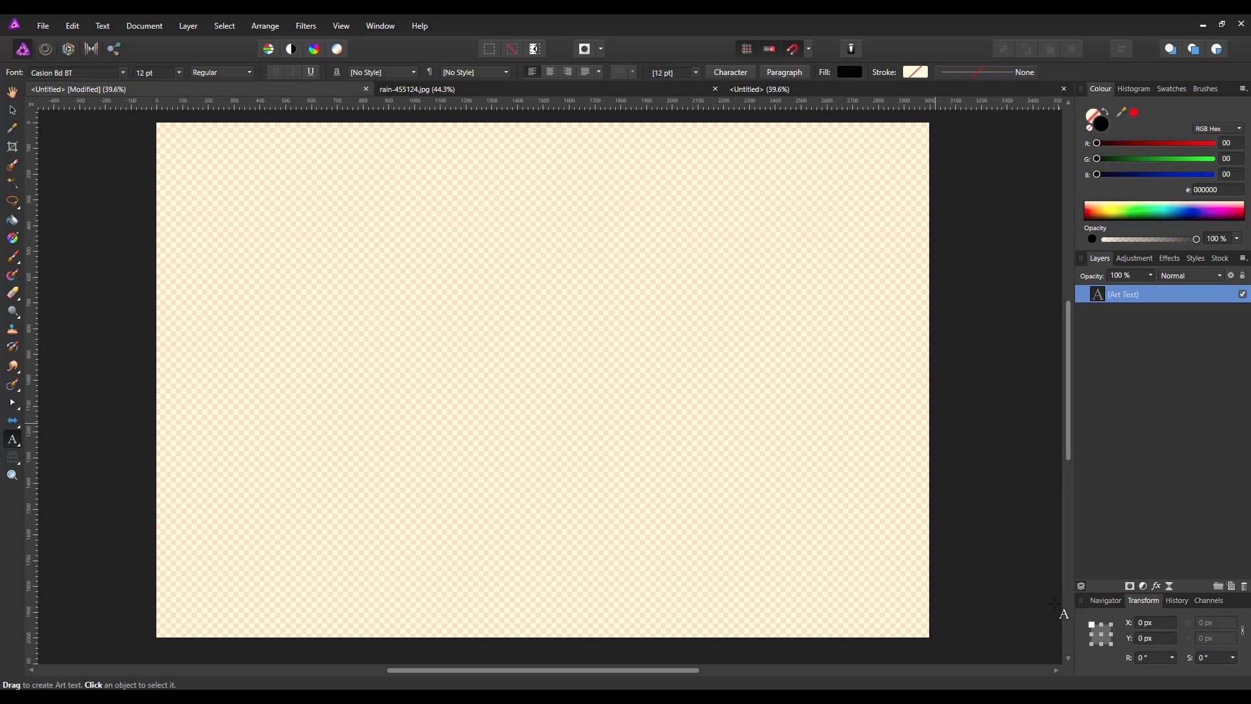
pyautogui.click(1232, 587)
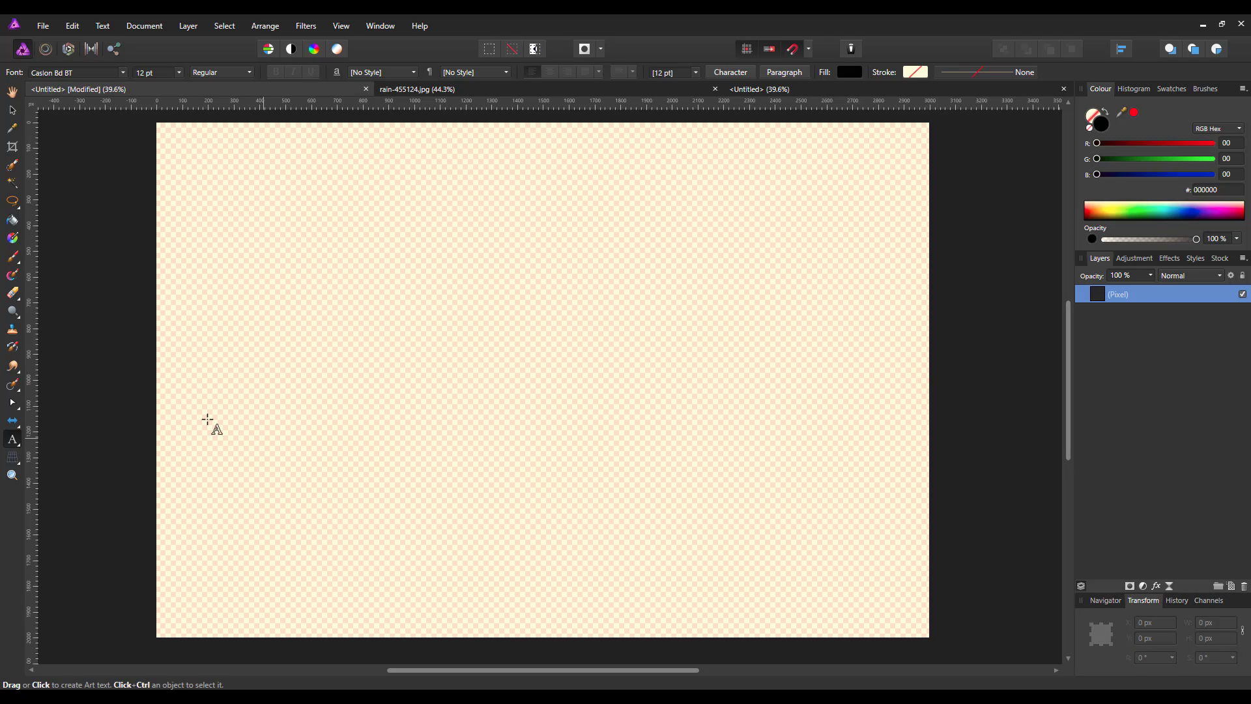
pyautogui.click(13, 222)
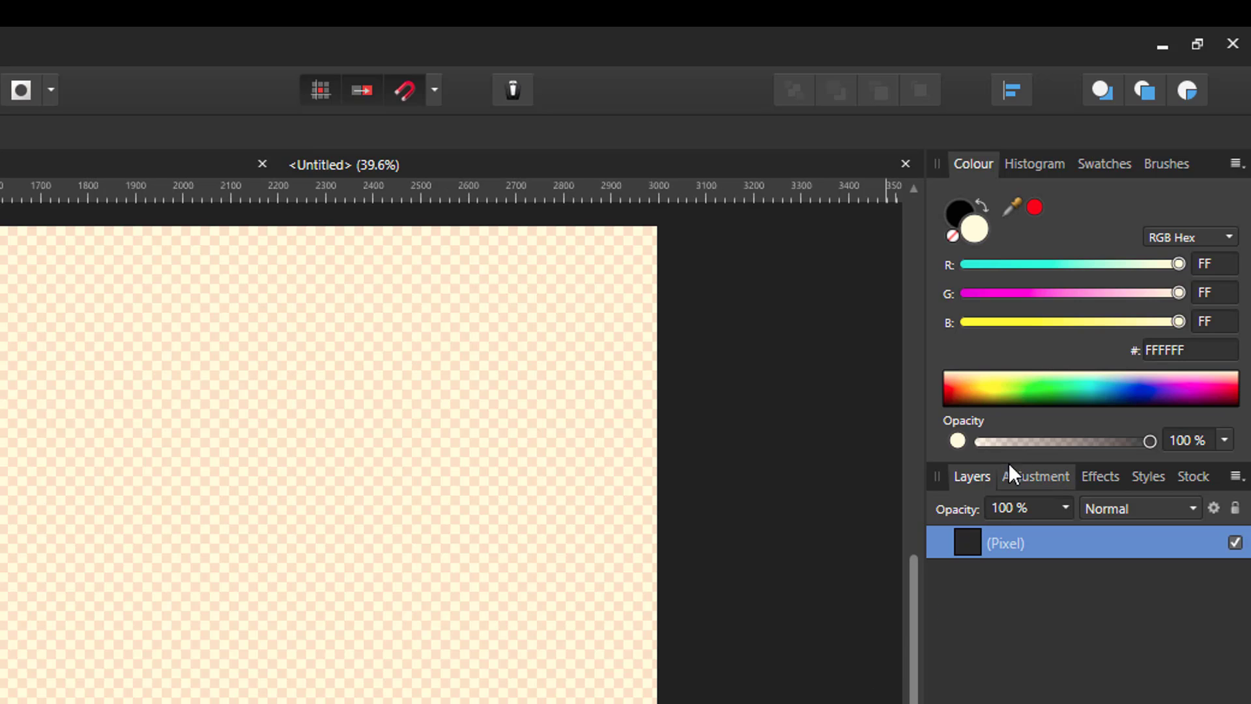
pyautogui.click(1182, 349)
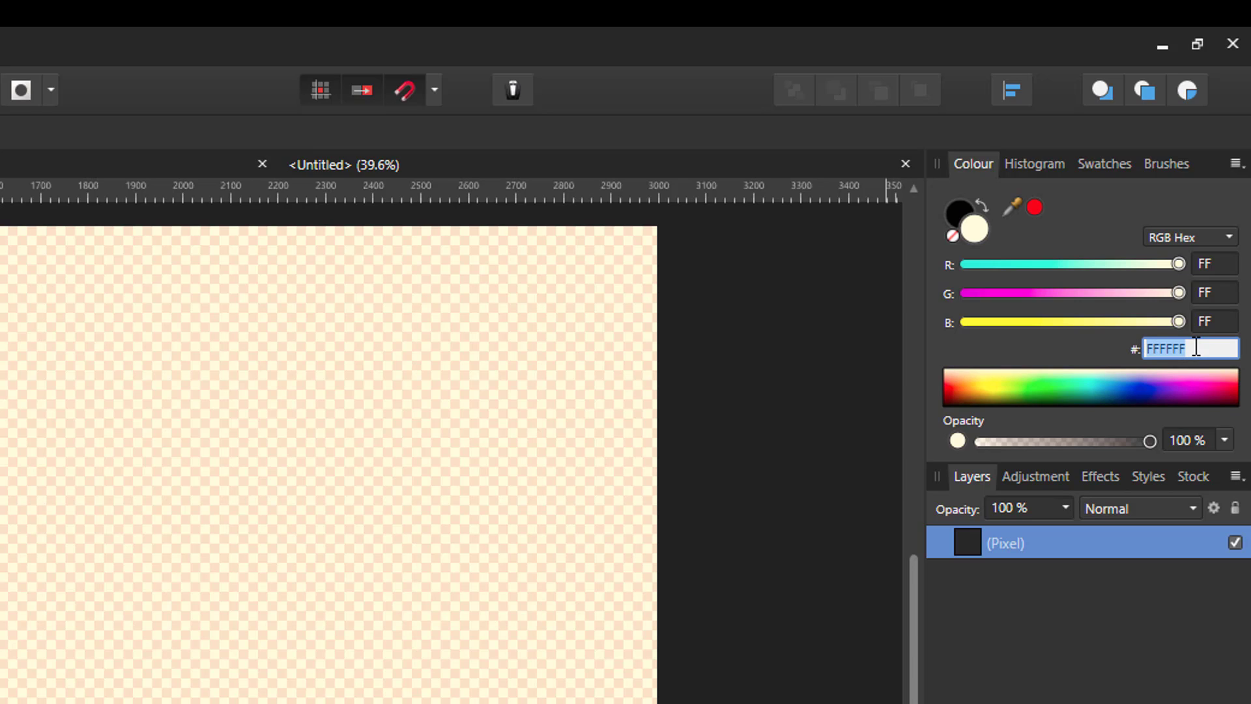
pyautogui.write('070707')
pyautogui.press('Return')
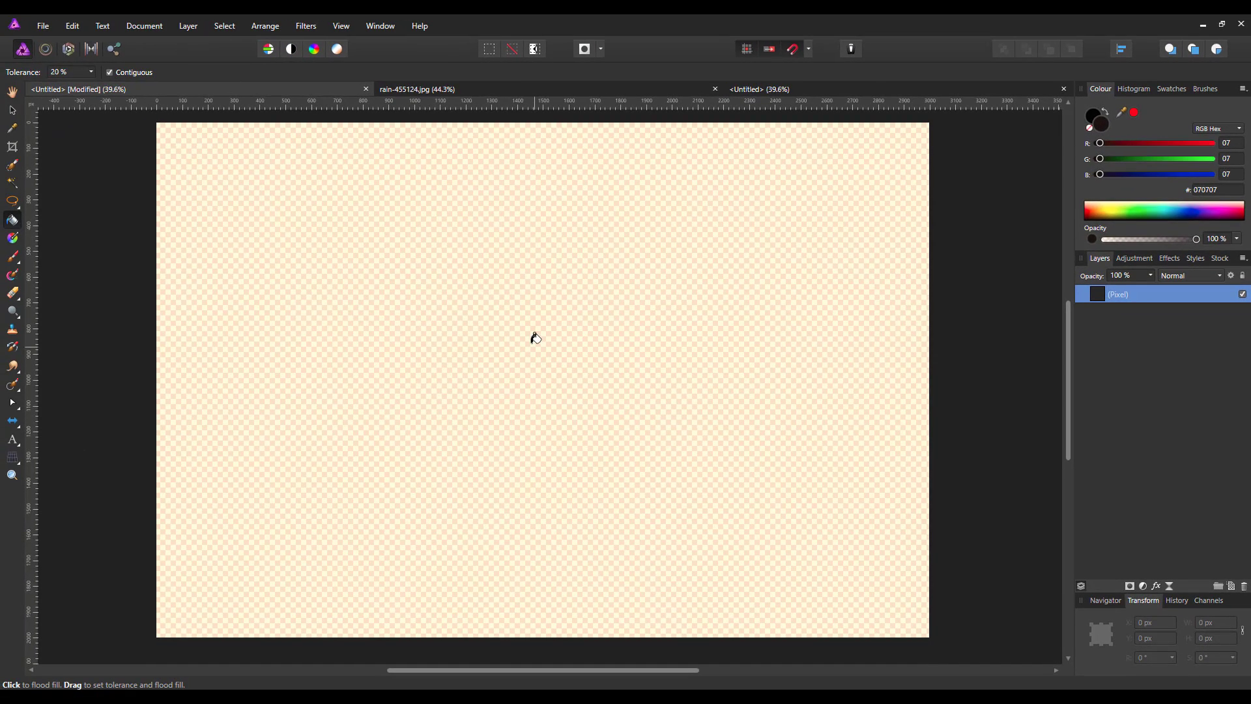
pyautogui.click(534, 336)
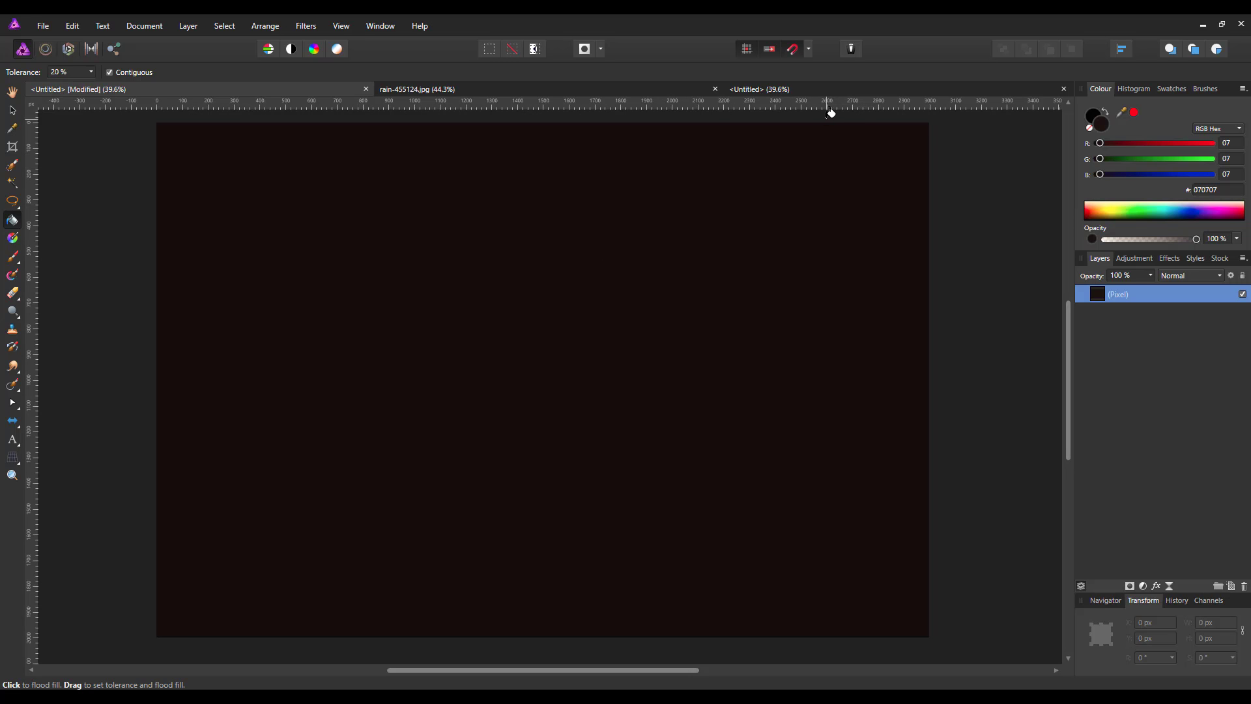
# In the newly created untitled document, add a pixel layer and flood fill it with hex colour 070707
pyautogui.click(841, 96)
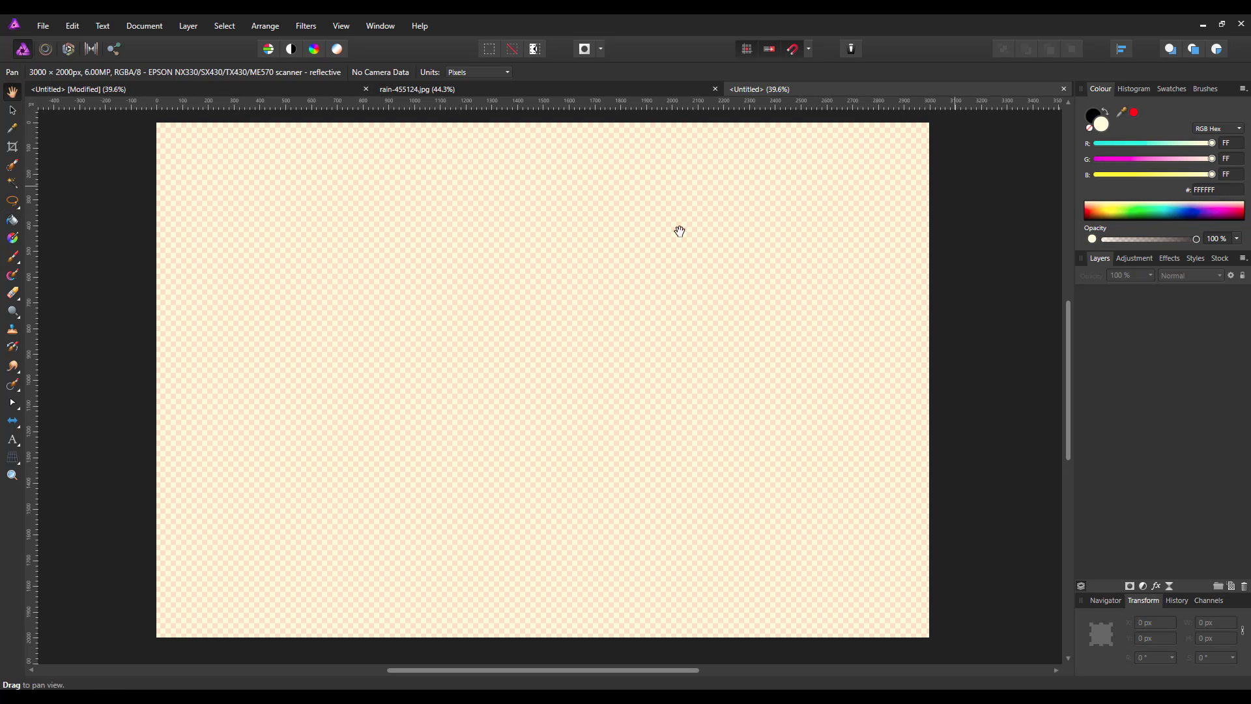
pyautogui.click(13, 221)
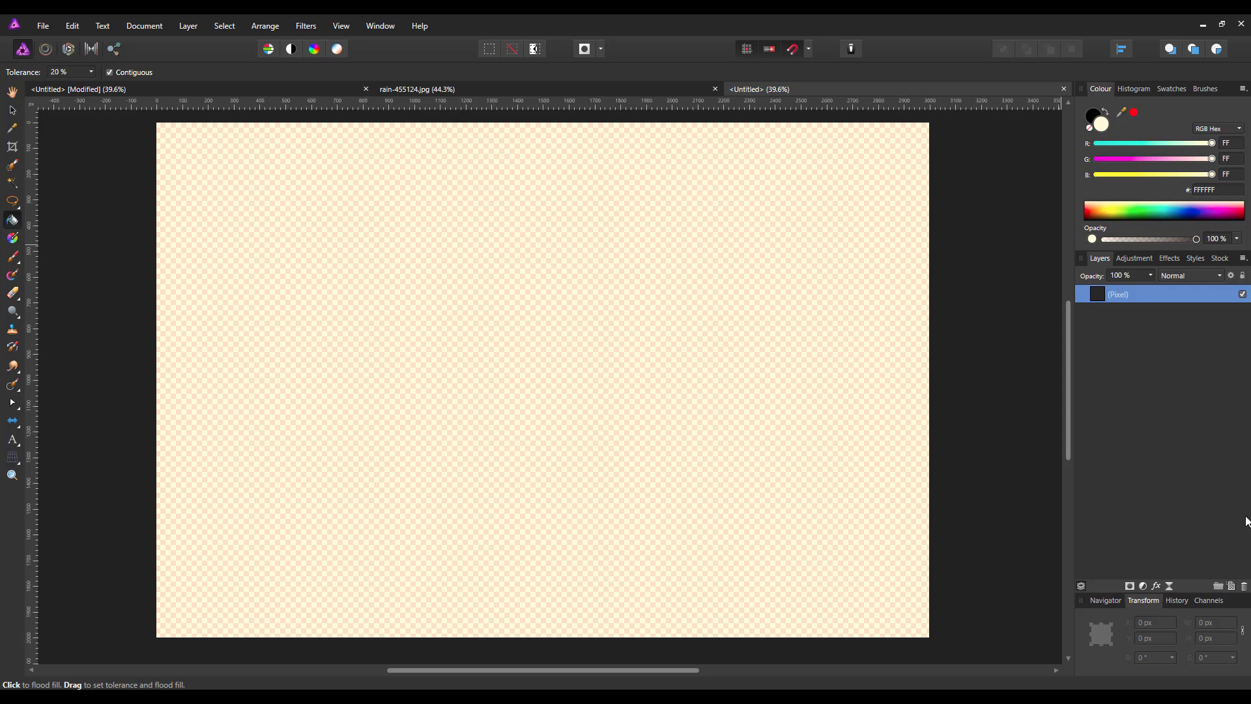
pyautogui.click(1207, 189)
pyautogui.write('07')
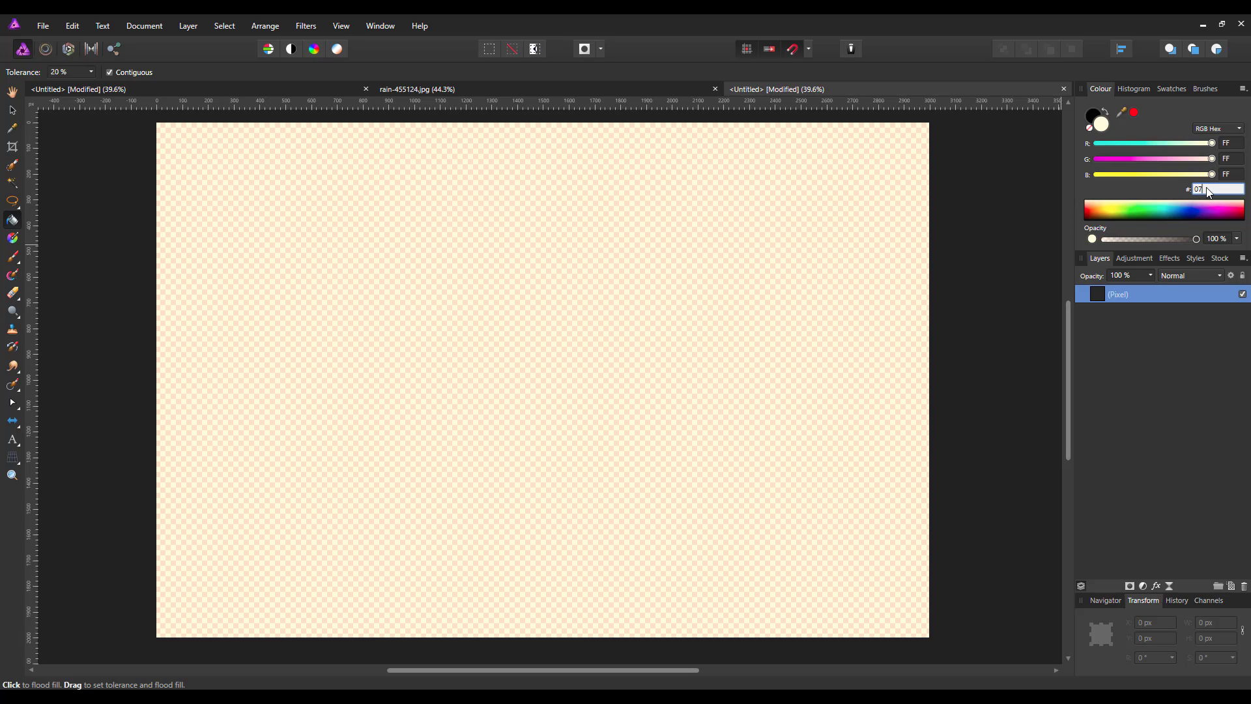
pyautogui.write('0707')
pyautogui.press('Return')
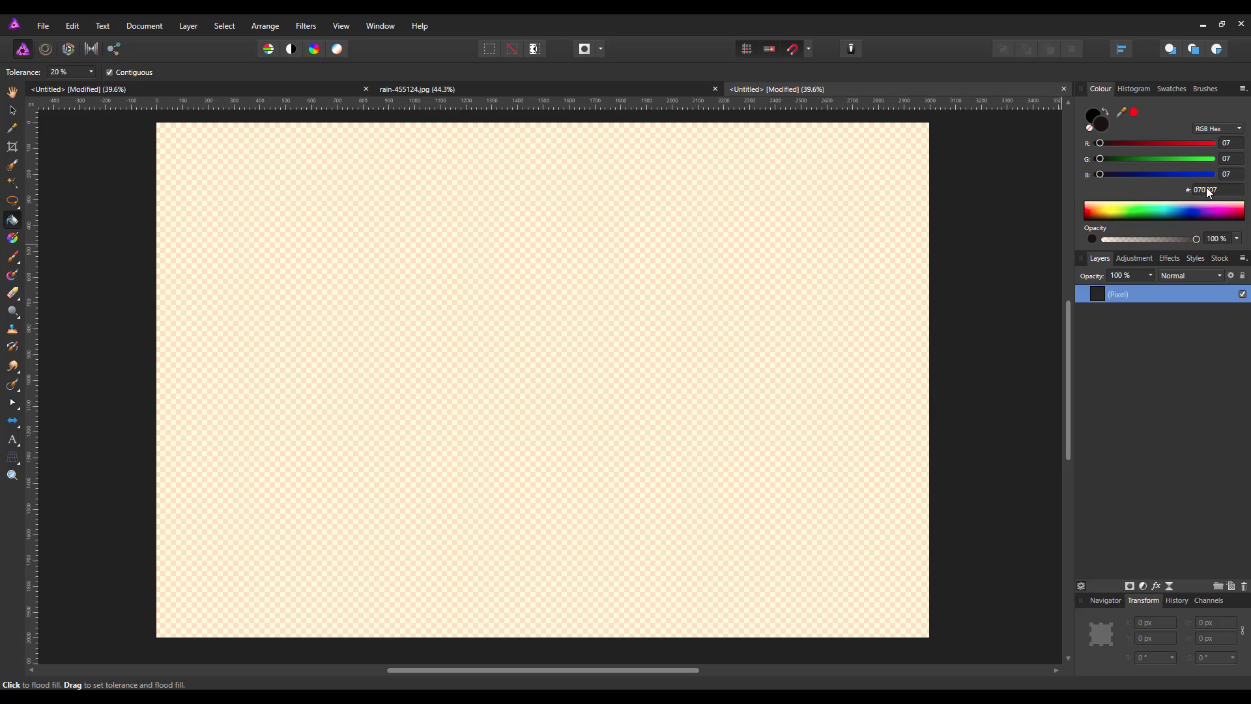
pyautogui.click(877, 437)
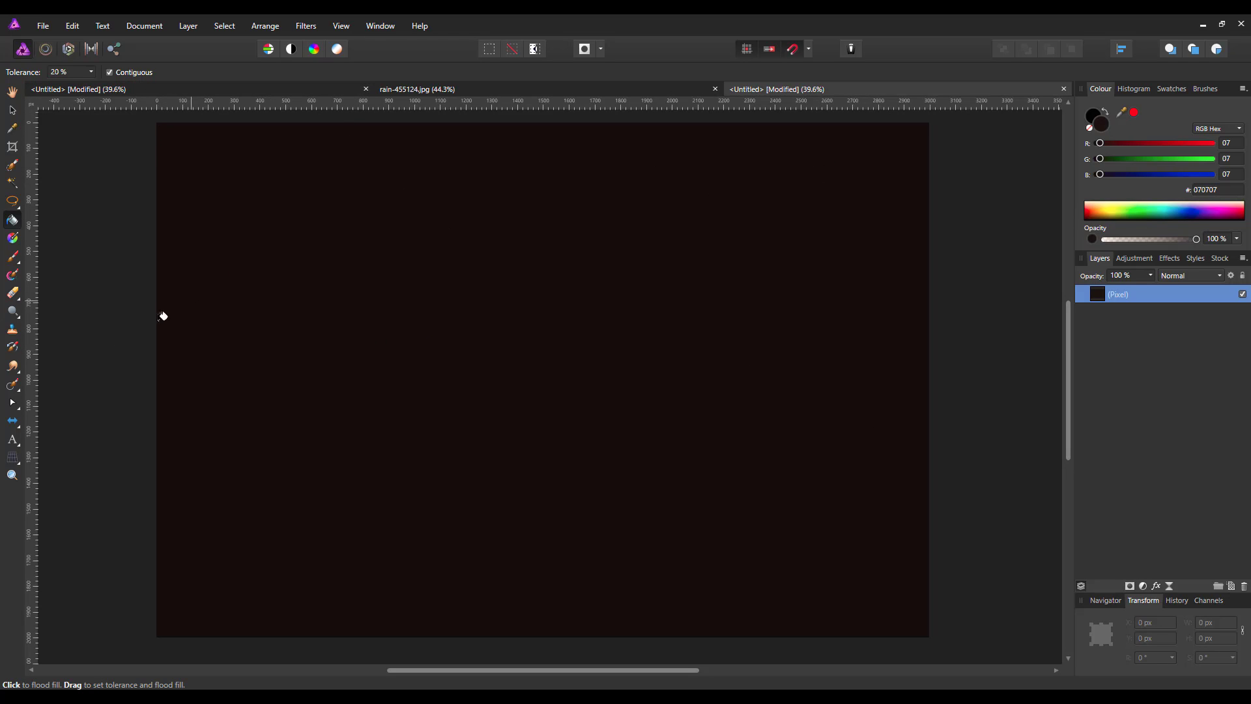
# Add the artistic text "Lava" in white (FFFFFF) Arial at about 635 pt across the dark canvas
pyautogui.click(13, 441)
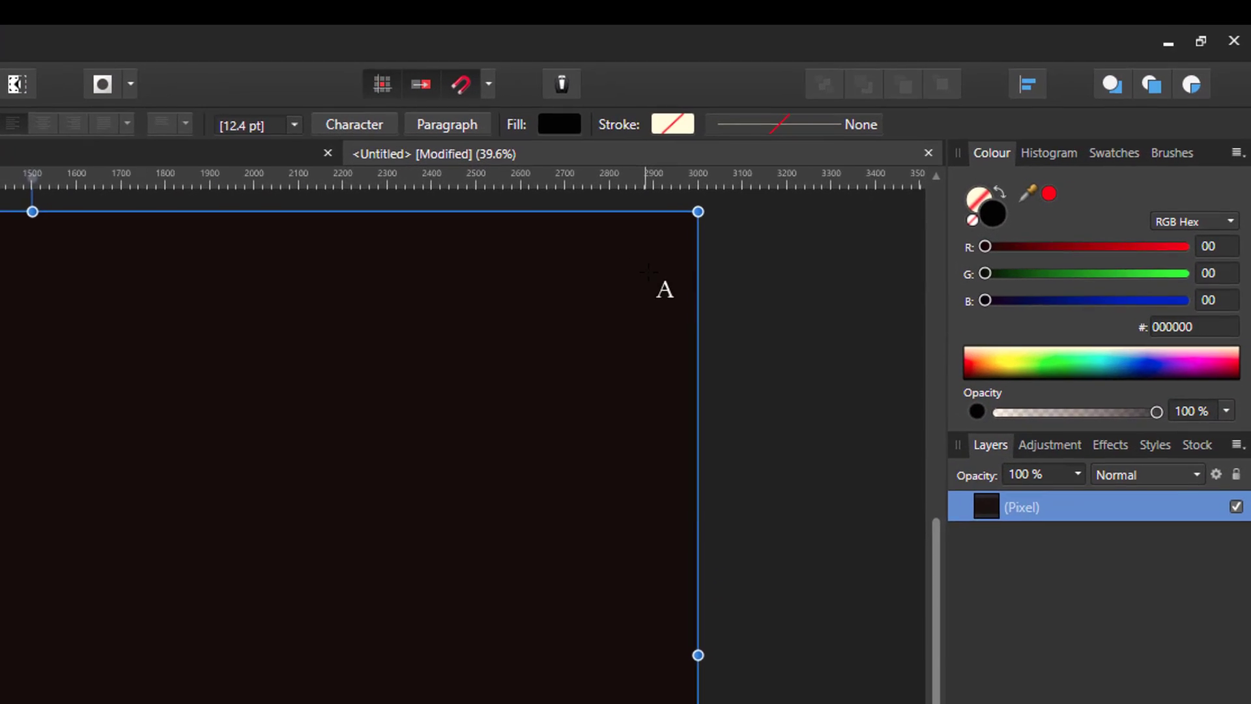
pyautogui.click(531, 129)
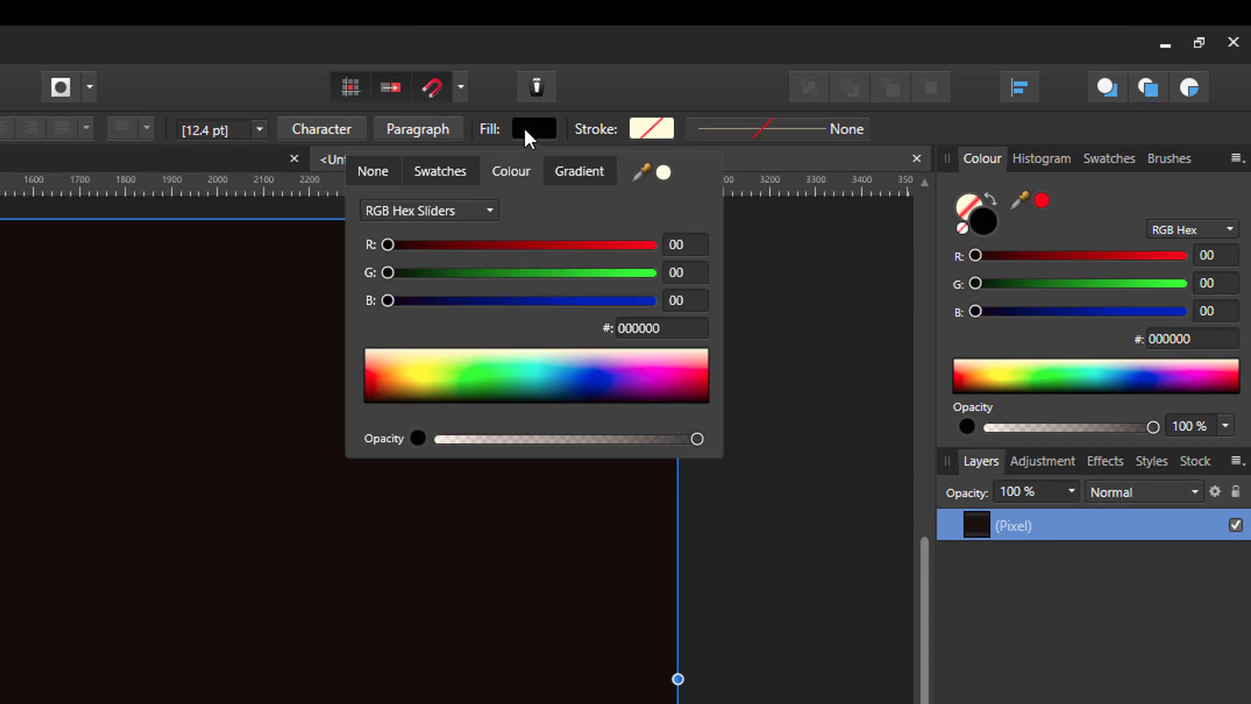
pyautogui.moveTo(413, 357); pyautogui.dragTo(383, 335)
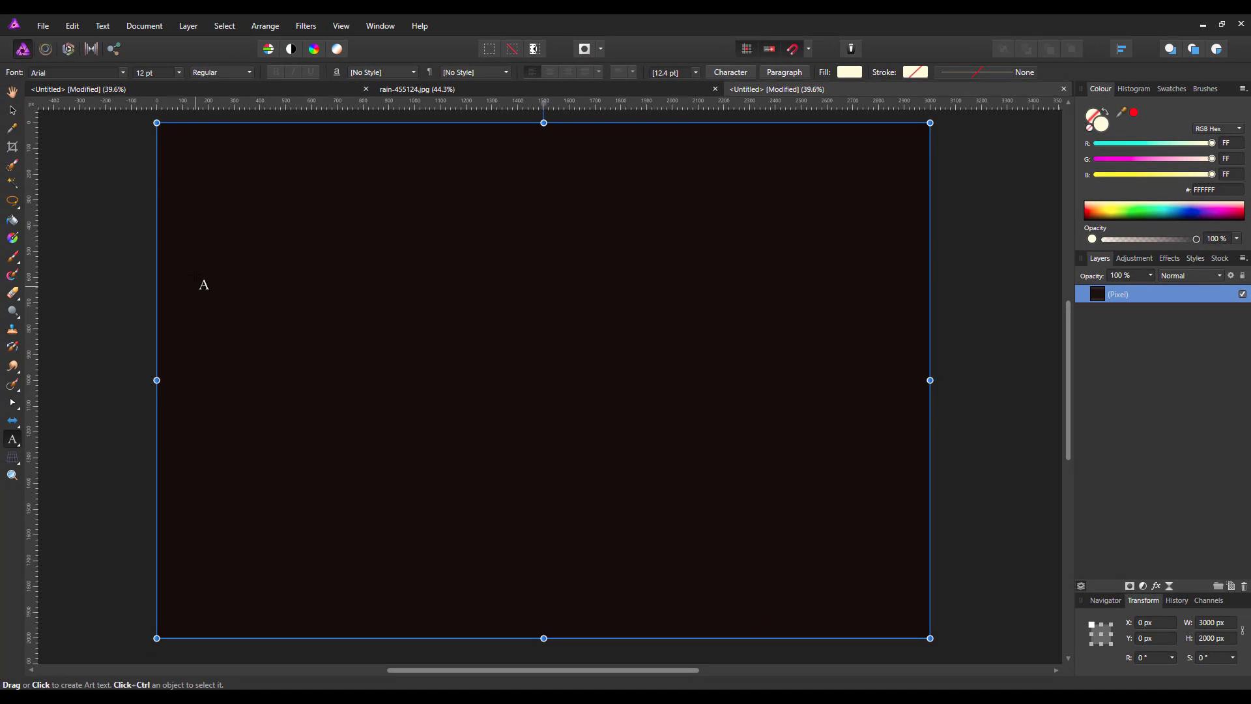
pyautogui.moveTo(191, 249); pyautogui.dragTo(341, 553)
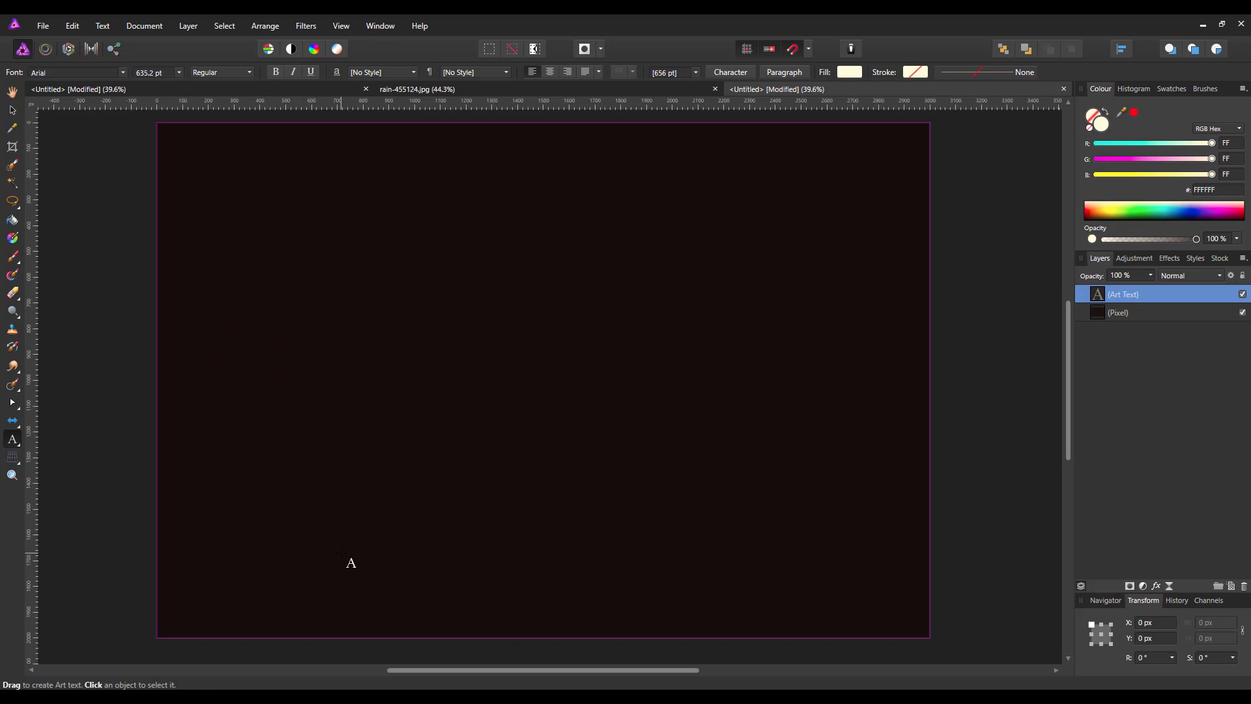
pyautogui.write('L')
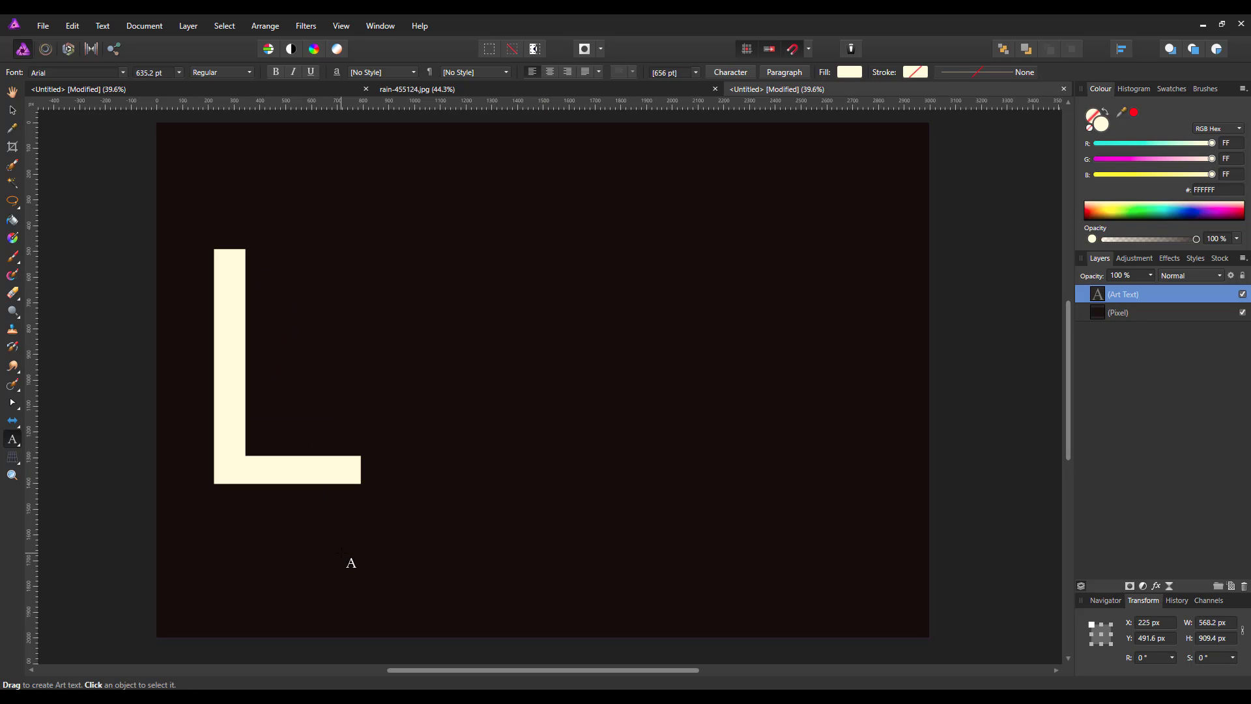
pyautogui.write('ava')
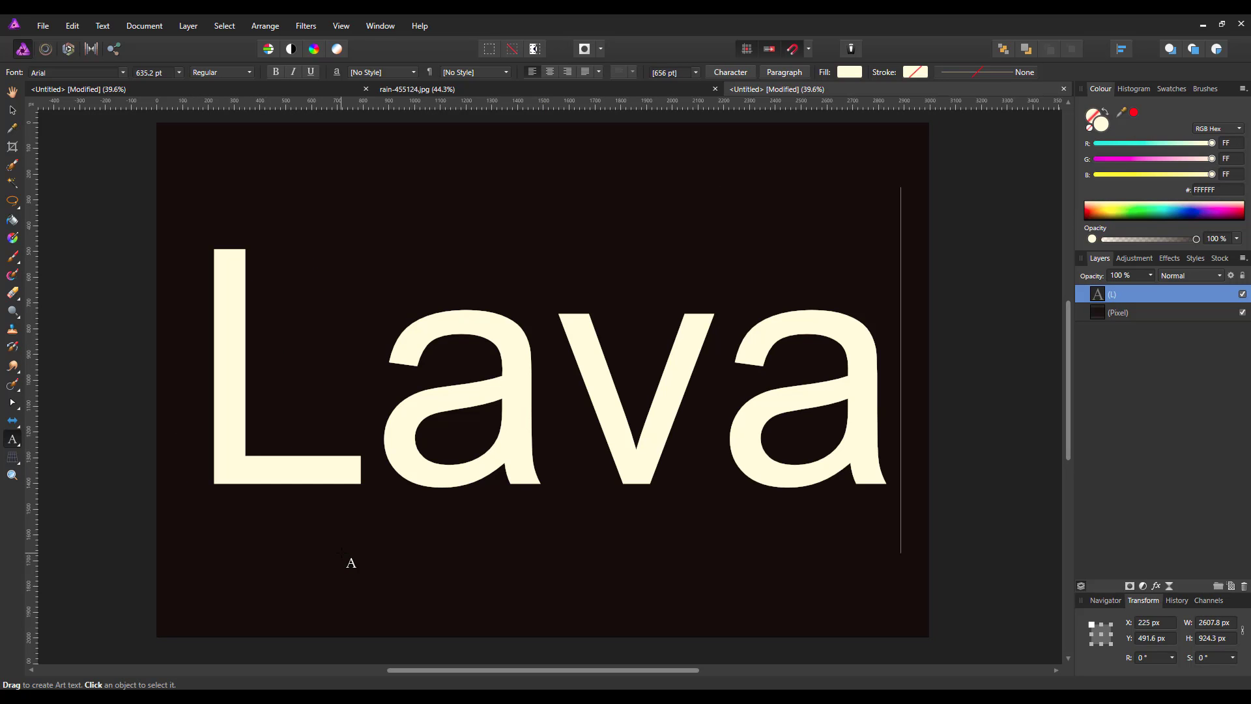
pyautogui.press('Escape')
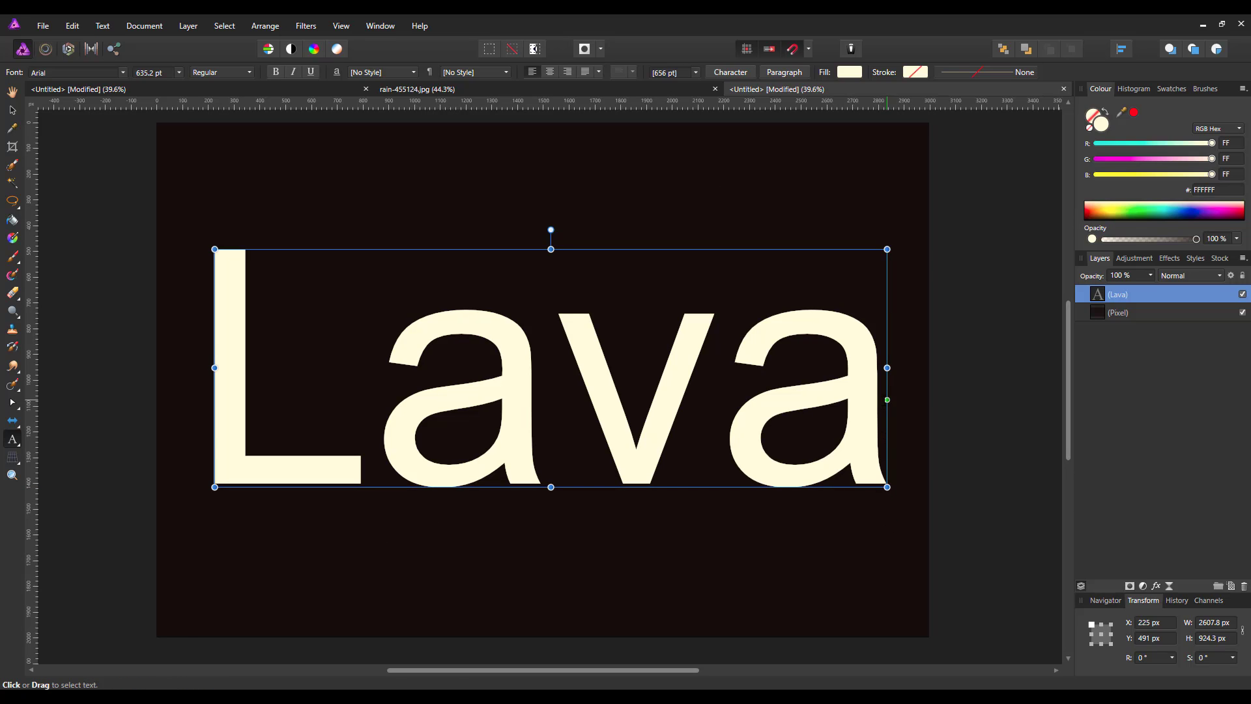
# Change the font of the "Lava" text to Henny Penny and centre the text on the canvas
pyautogui.moveTo(855, 396); pyautogui.dragTo(222, 368)
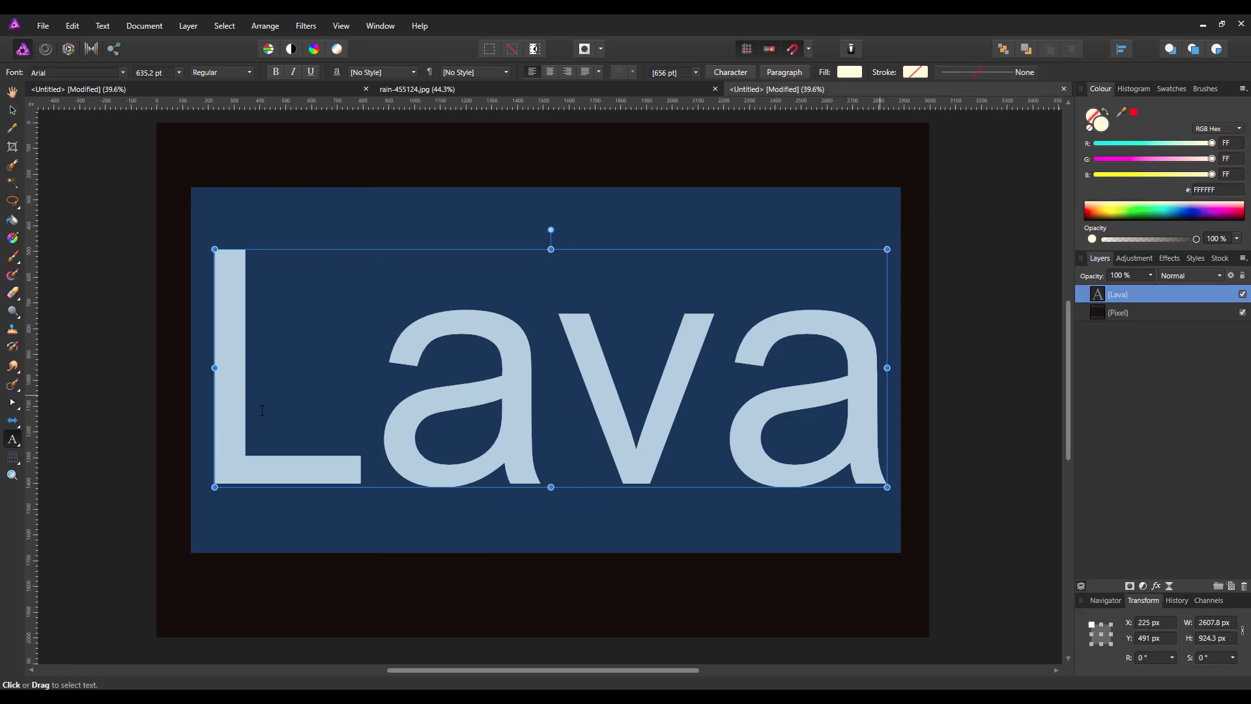
pyautogui.click(122, 73)
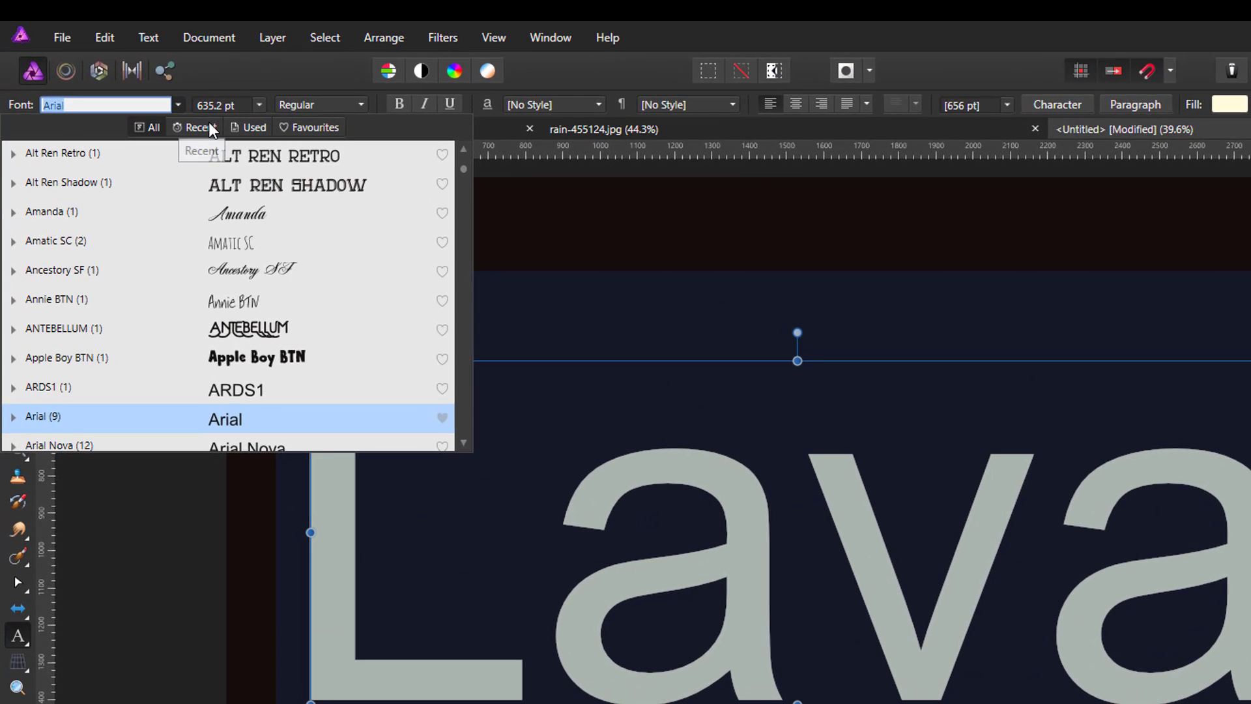
pyautogui.click(212, 127)
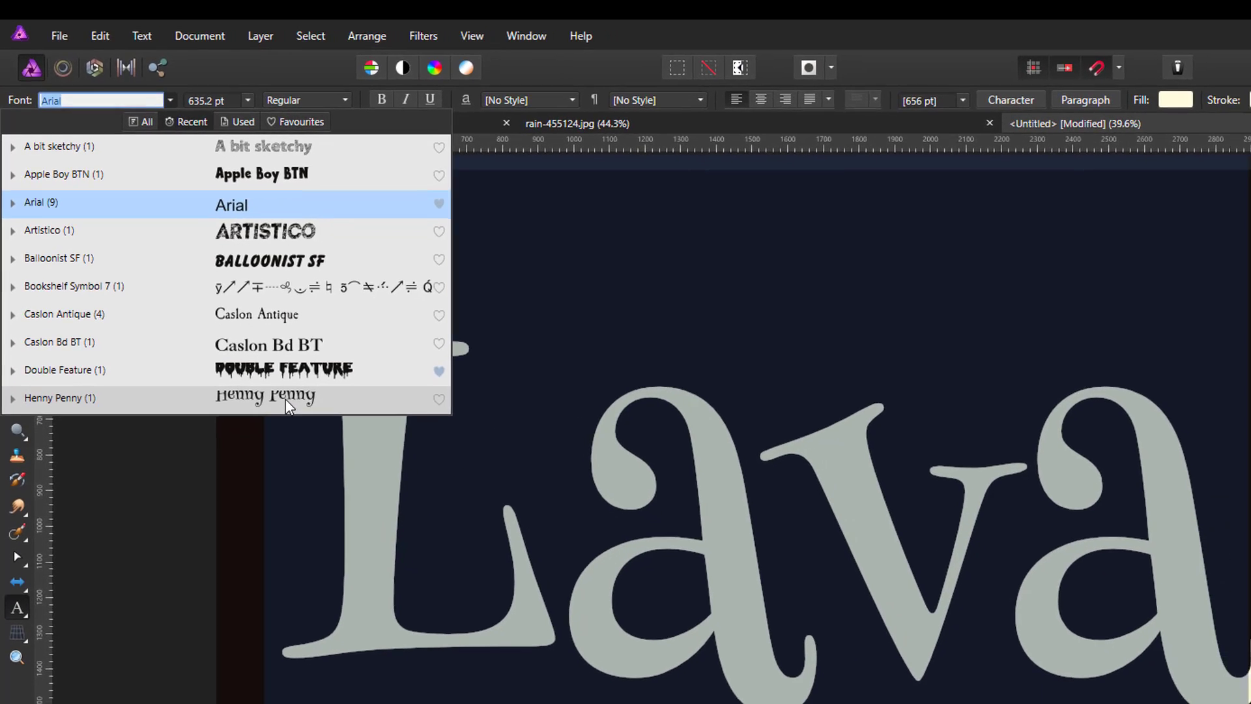
pyautogui.click(299, 417)
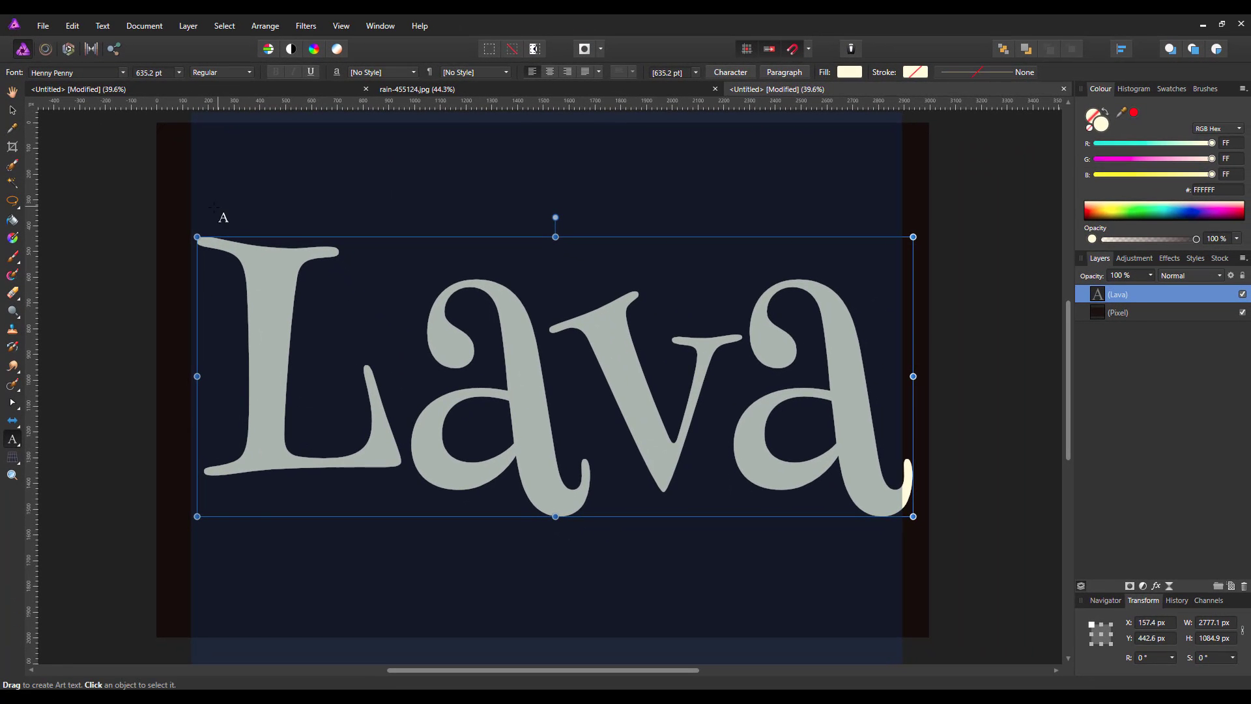
pyautogui.click(12, 112)
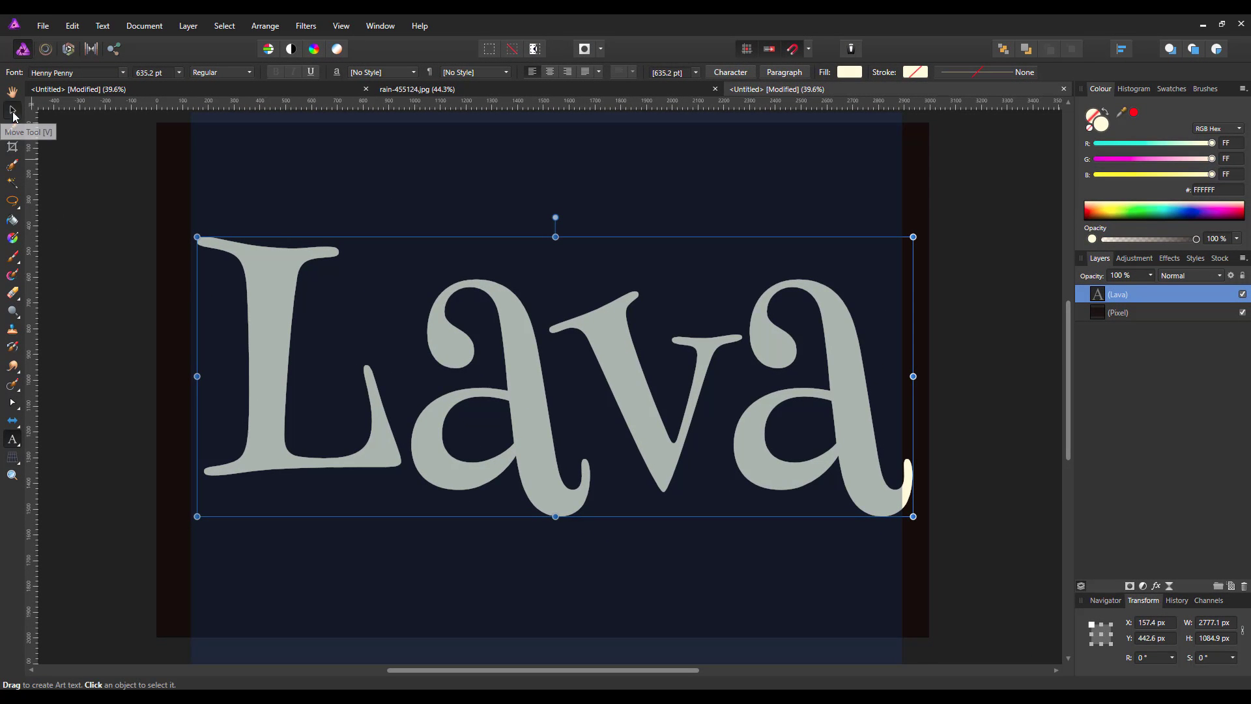
pyautogui.moveTo(527, 439)
pyautogui.mouseDown()
pyautogui.moveTo(502, 419)
pyautogui.moveTo(519, 444)
pyautogui.mouseUp()
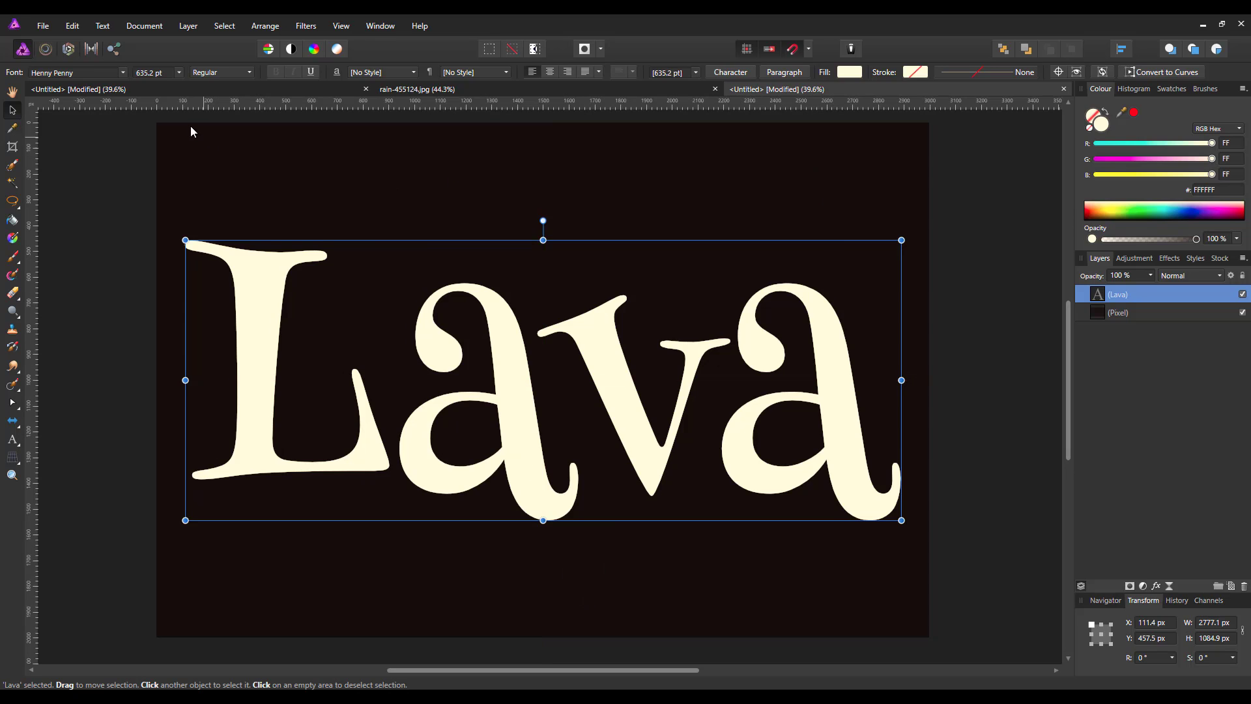
# In the first untitled document, add the artistic text "Lava" in white (FFFFFF) at about 527 pt across the dark canvas
pyautogui.press('Delete')
pyautogui.press('g')
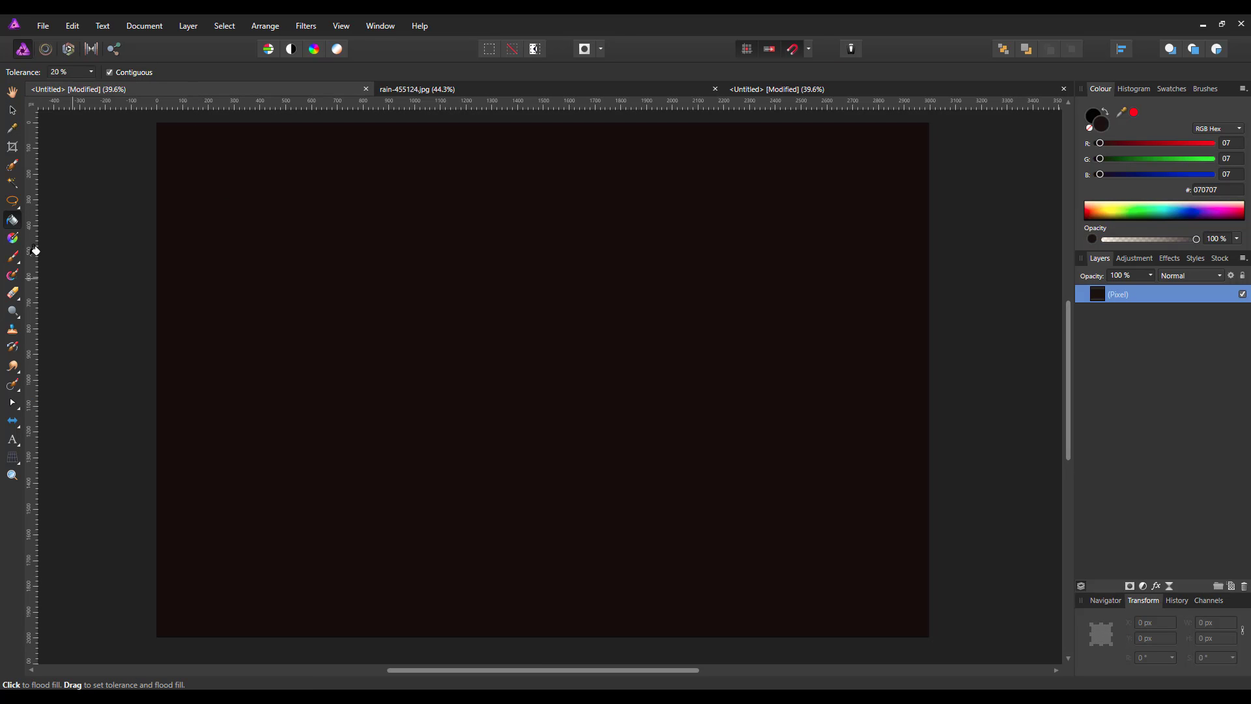
pyautogui.click(13, 439)
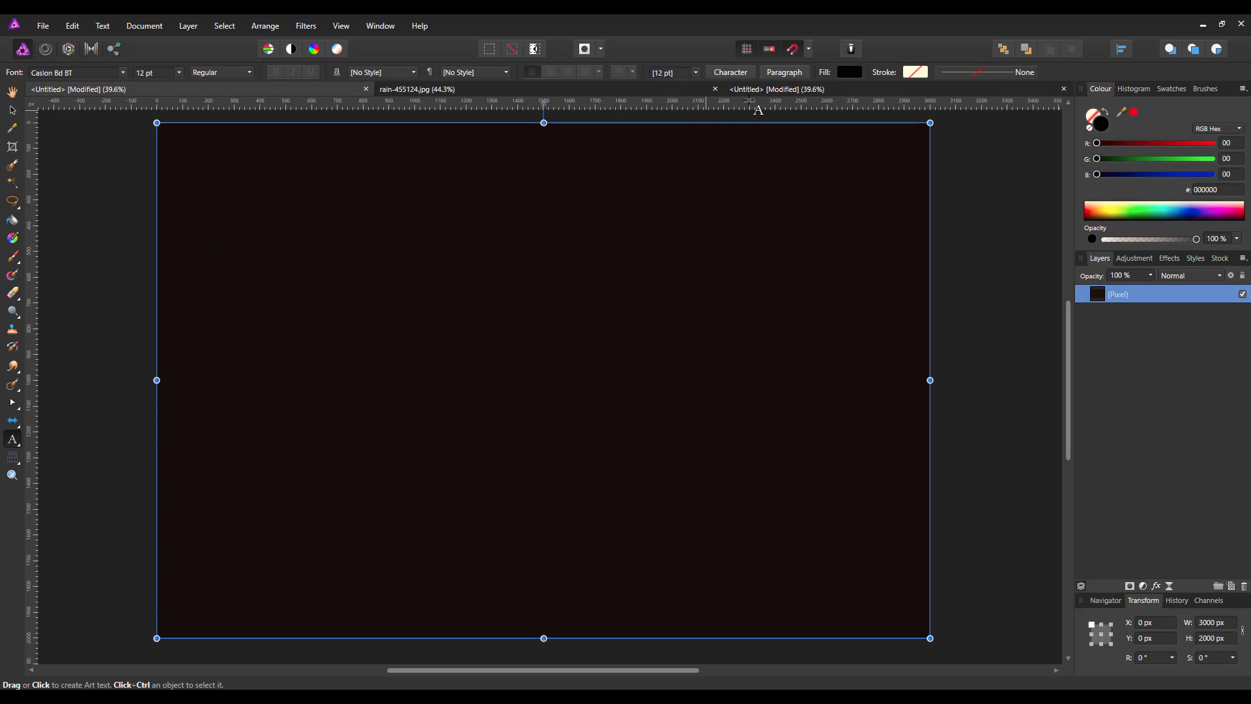
pyautogui.click(850, 73)
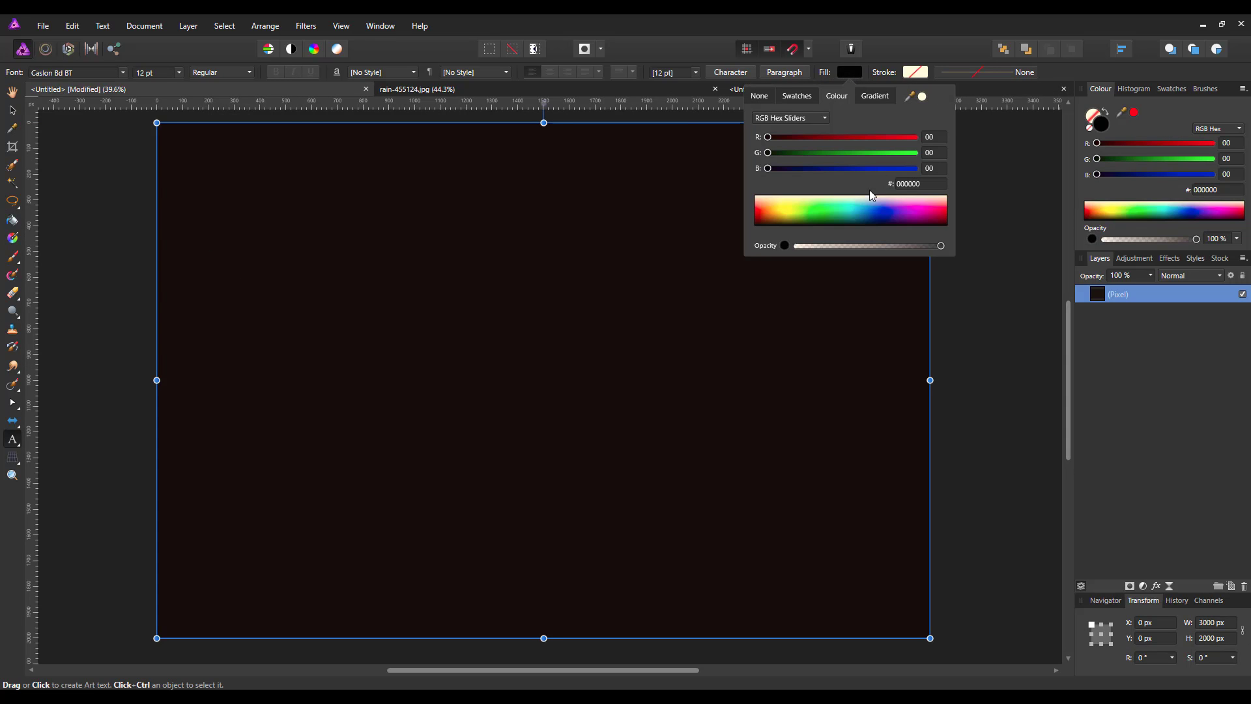
pyautogui.moveTo(769, 204); pyautogui.dragTo(753, 194)
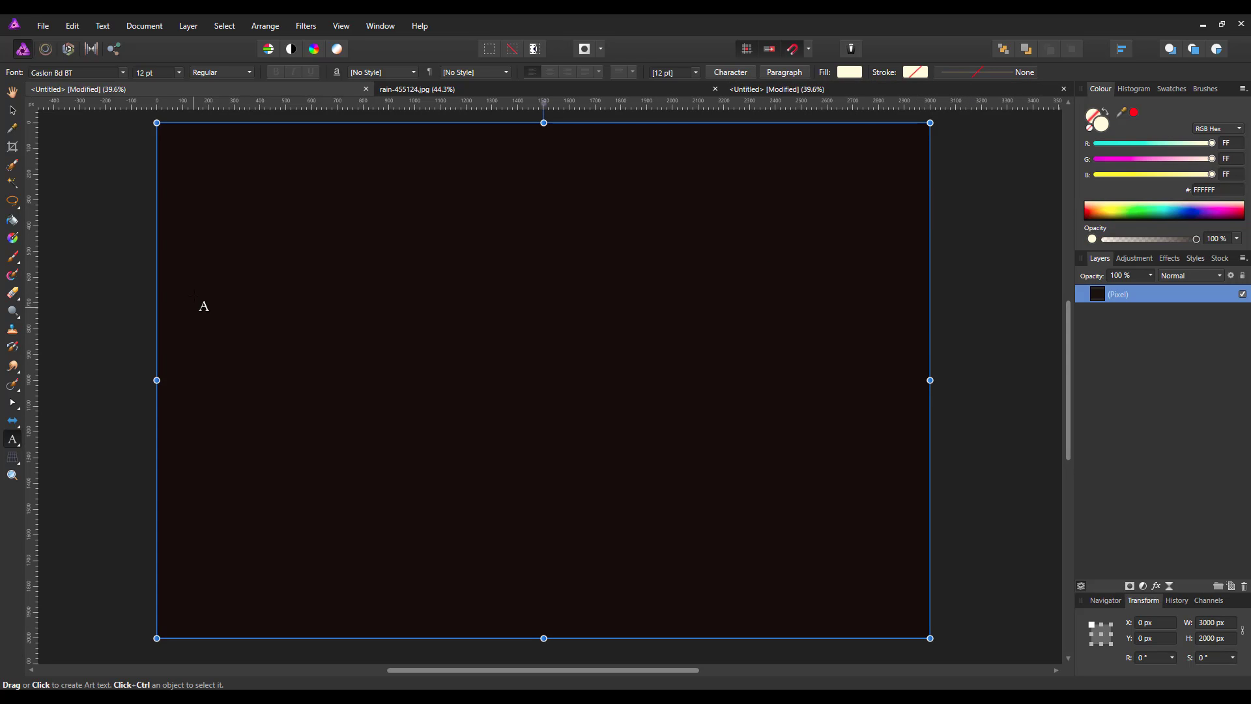
pyautogui.moveTo(193, 253); pyautogui.dragTo(293, 457)
pyautogui.write('L')
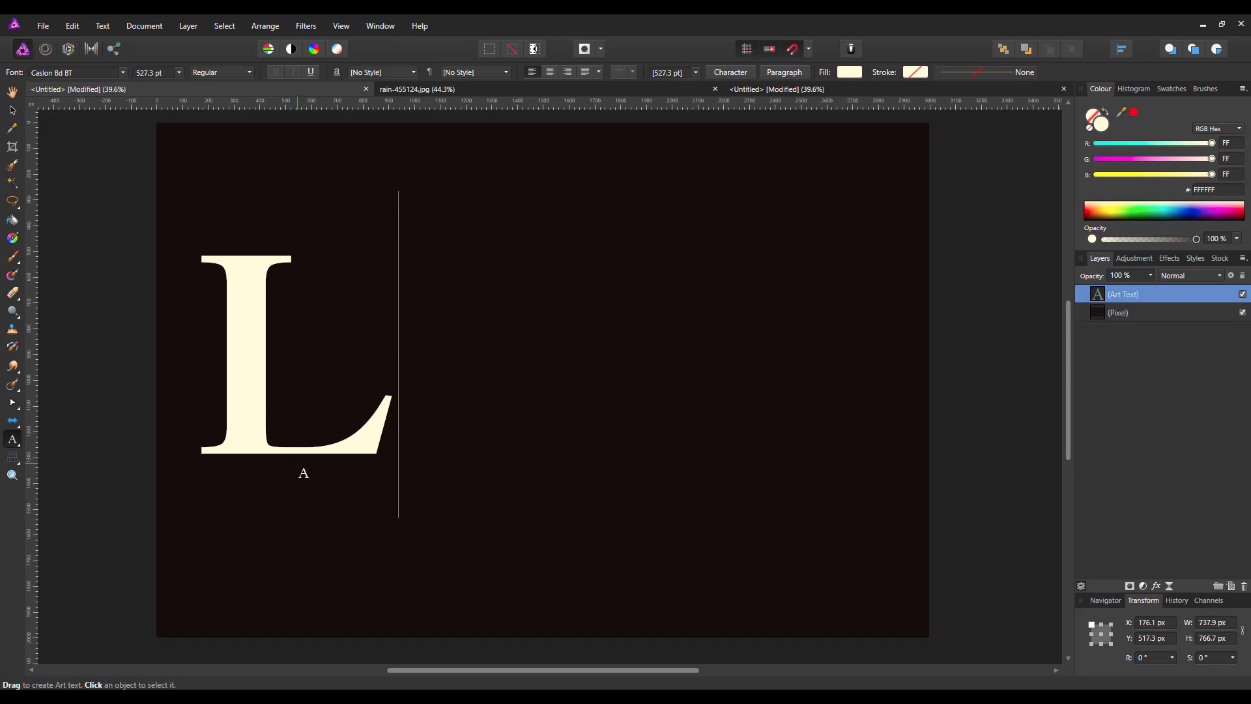
pyautogui.write('ava')
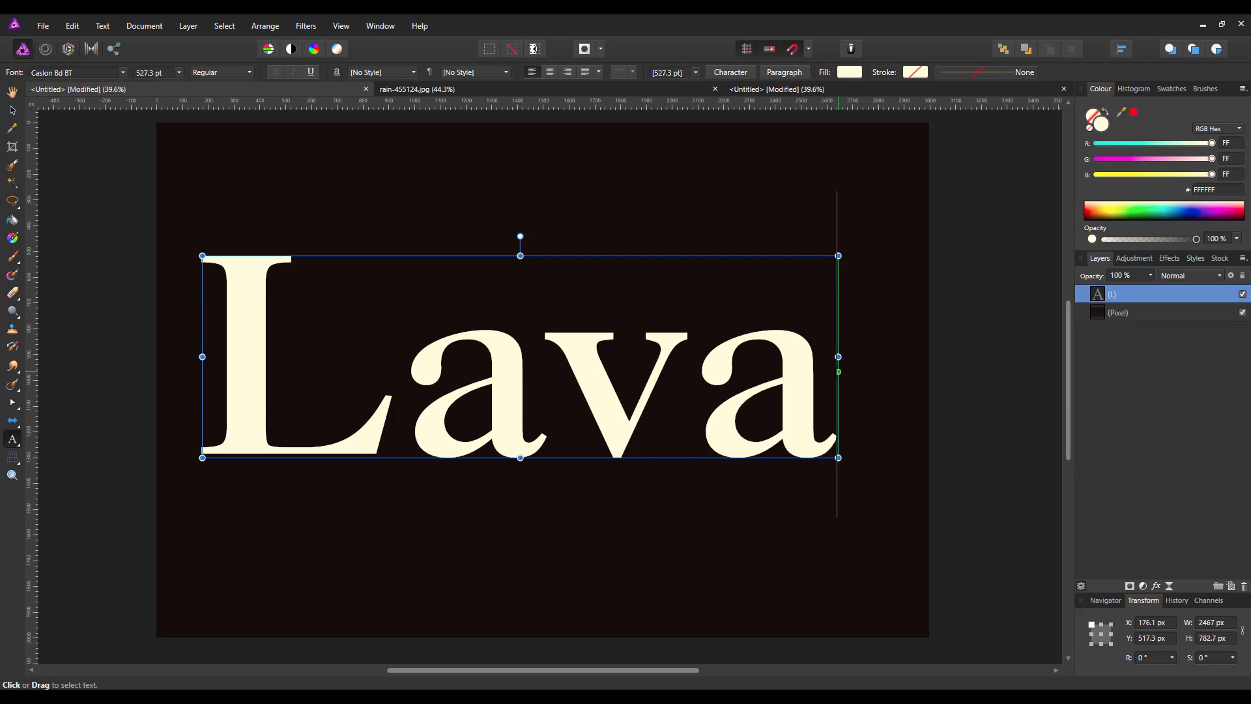
# Change the font of the new "Lava" text to Double Feature and centre the text on the canvas
pyautogui.moveTo(838, 358); pyautogui.dragTo(241, 365)
pyautogui.click(122, 72)
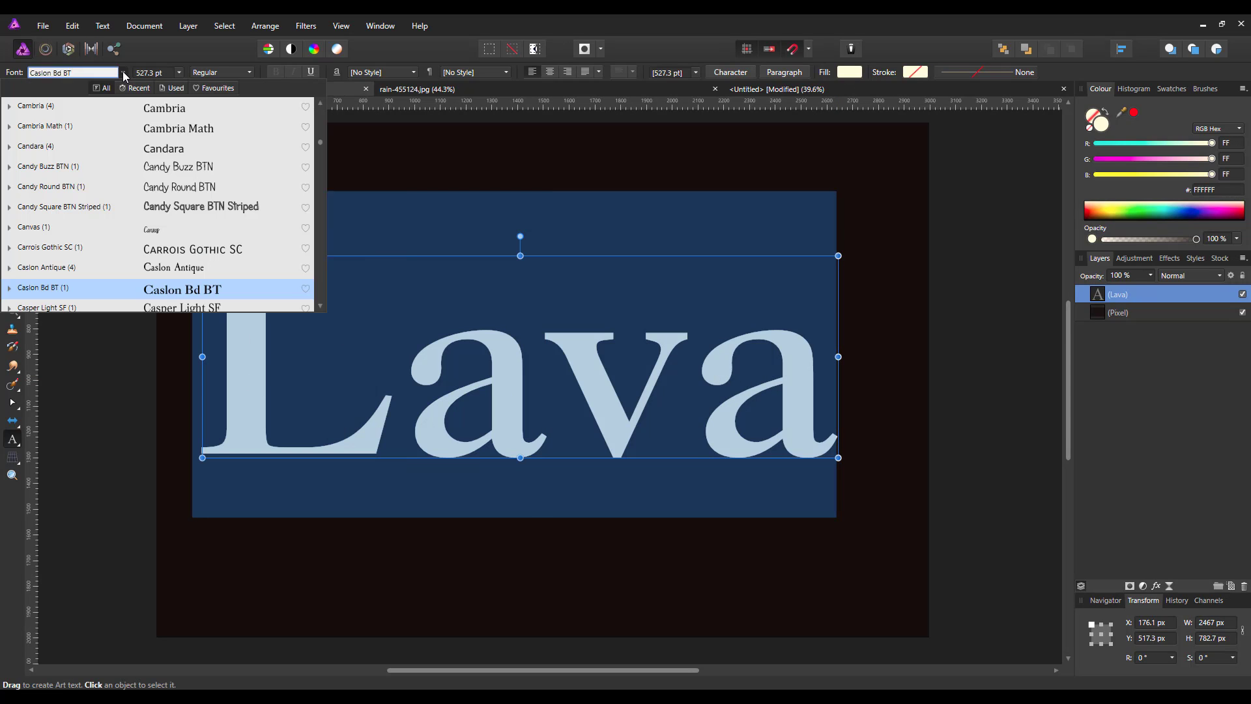
pyautogui.click(135, 87)
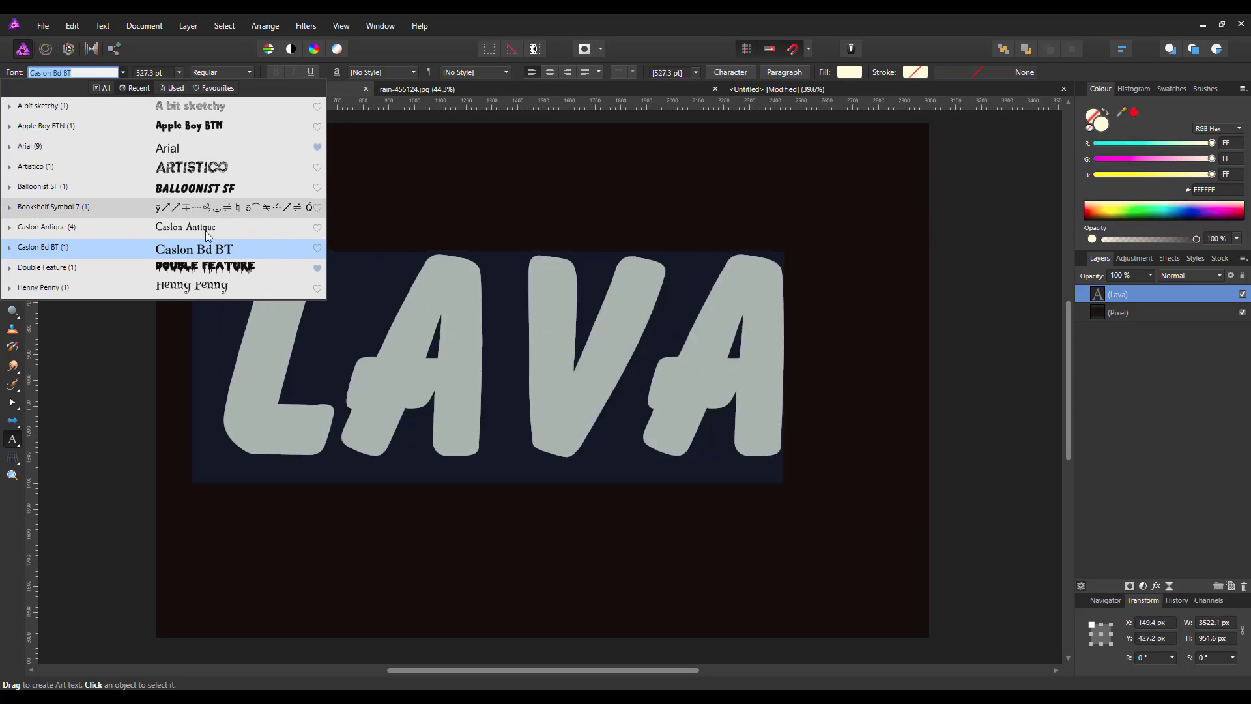
pyautogui.click(218, 267)
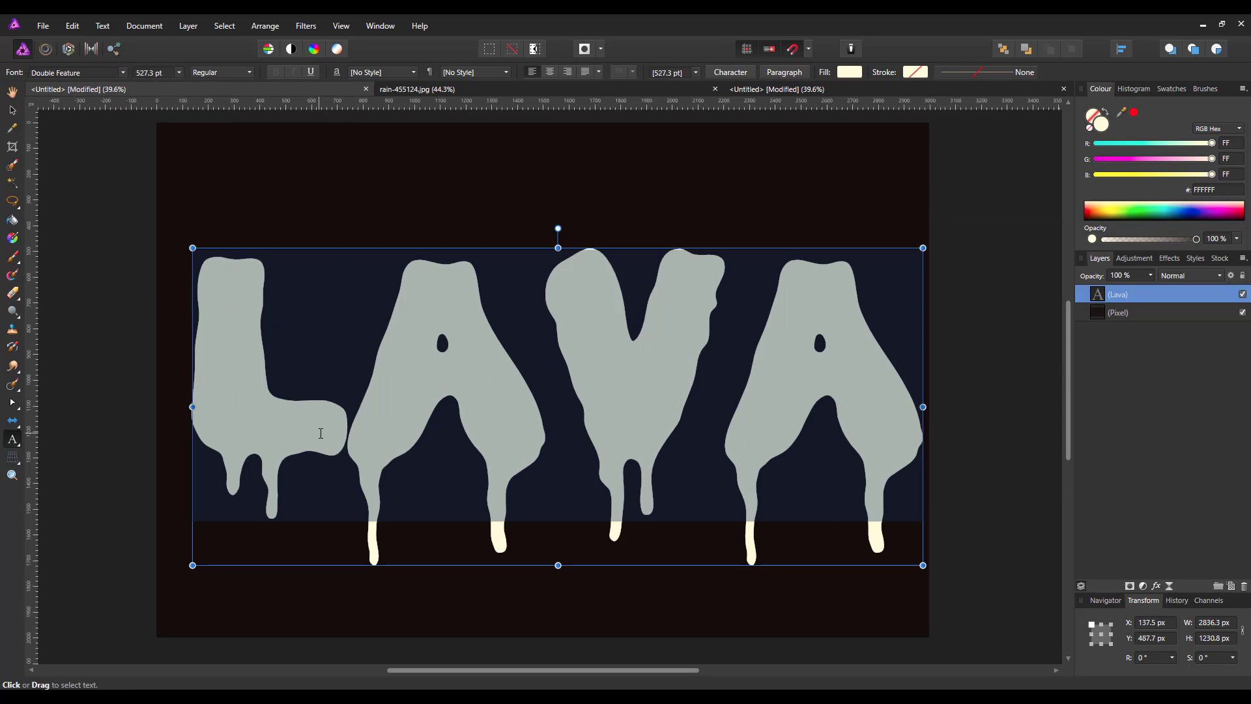
pyautogui.click(12, 109)
pyautogui.moveTo(630, 424); pyautogui.dragTo(613, 393)
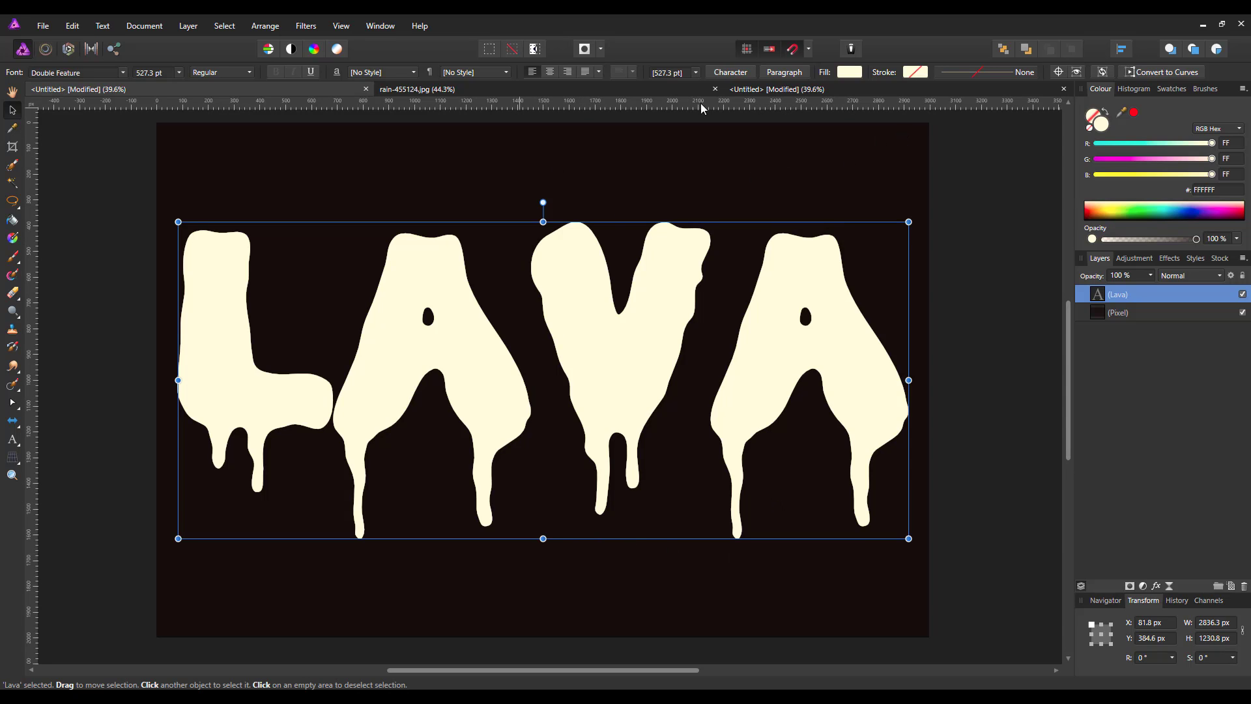
# In the other untitled document, rasterise the Henny Penny "Lava" text layer so it can be liquified
pyautogui.click(816, 89)
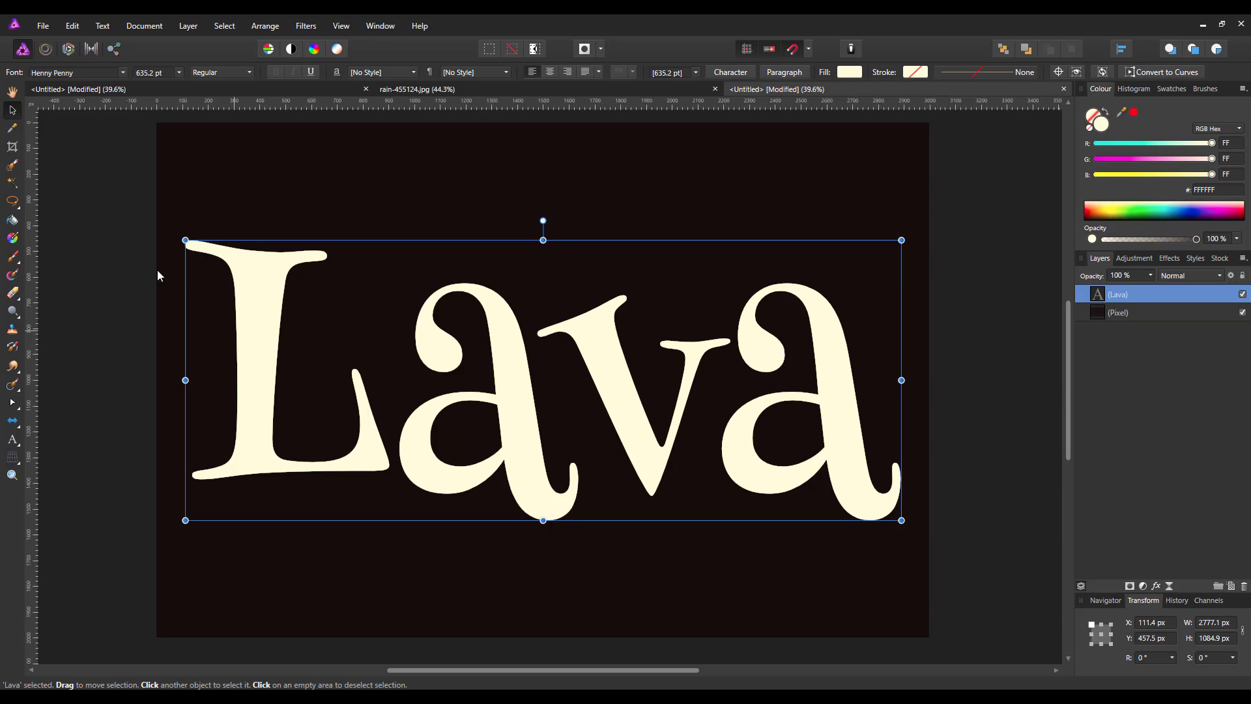
pyautogui.click(46, 50)
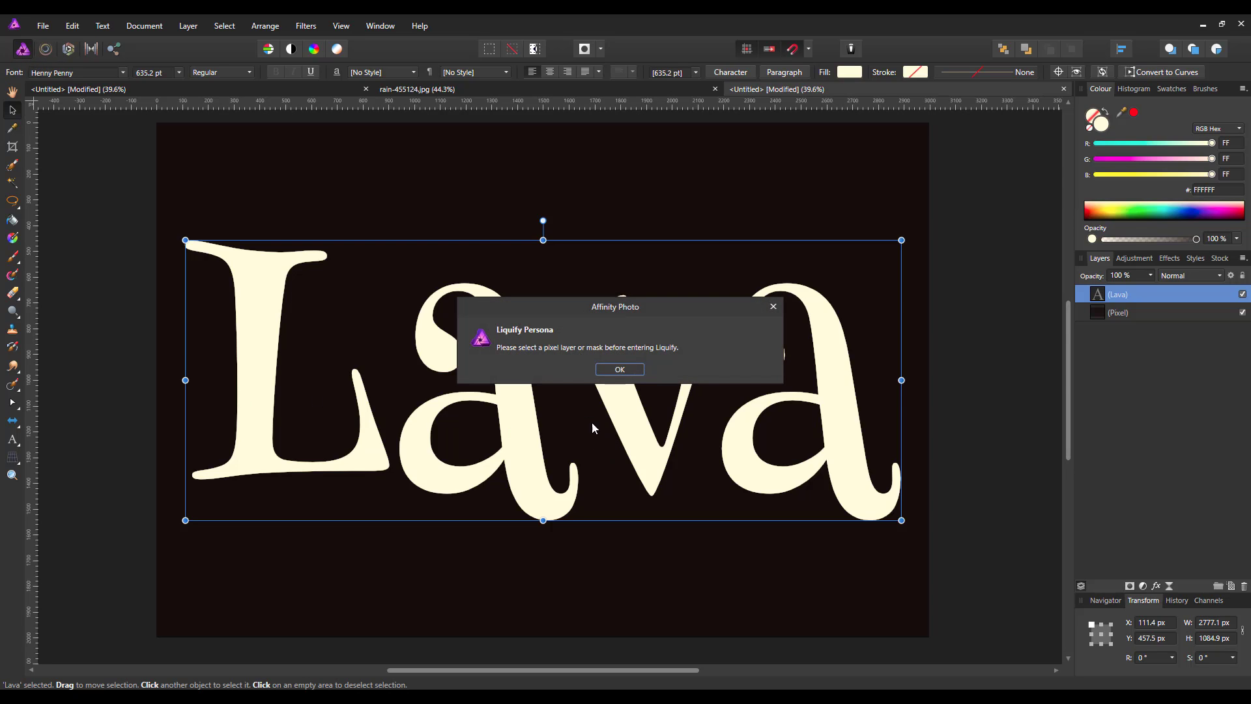
pyautogui.click(612, 370)
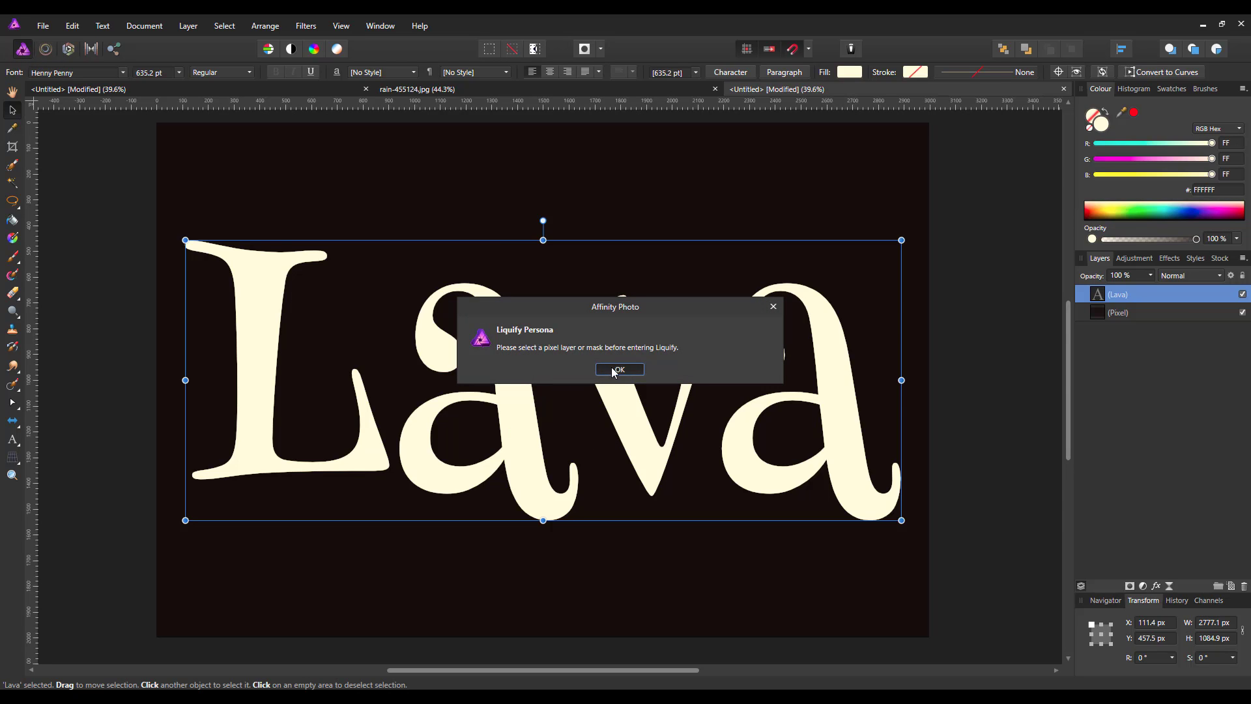
pyautogui.rightClick(1147, 294)
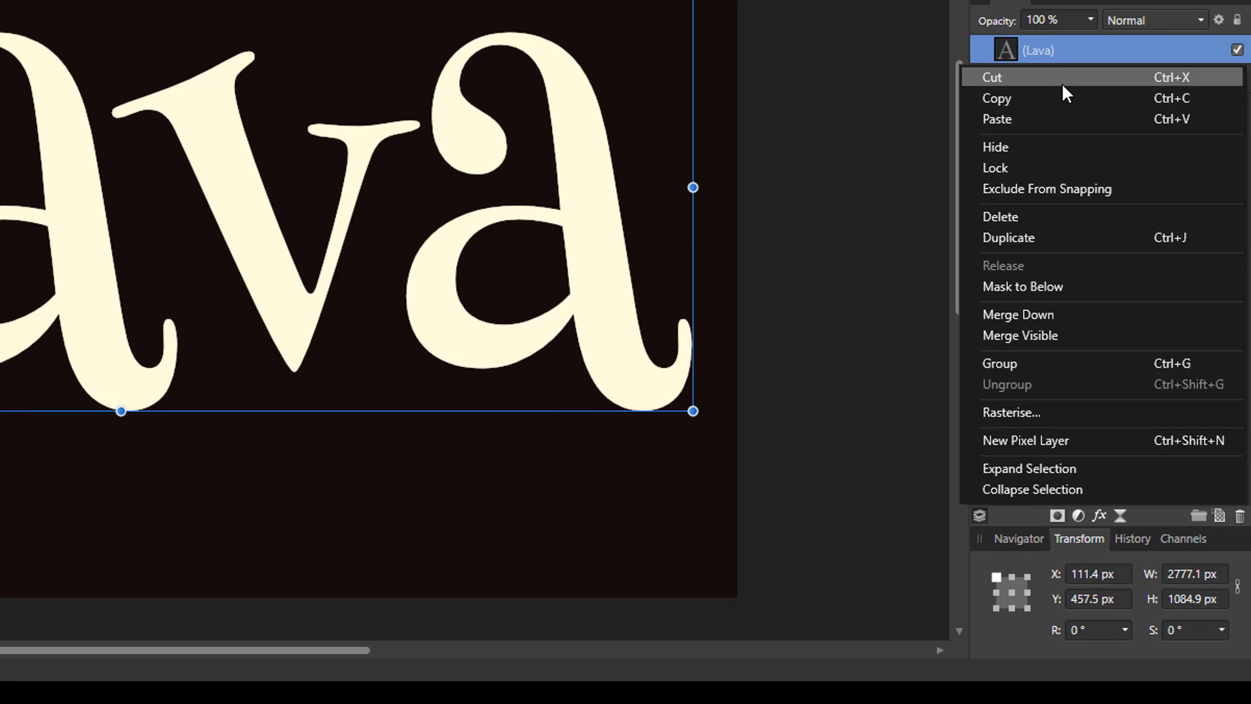
pyautogui.click(1034, 413)
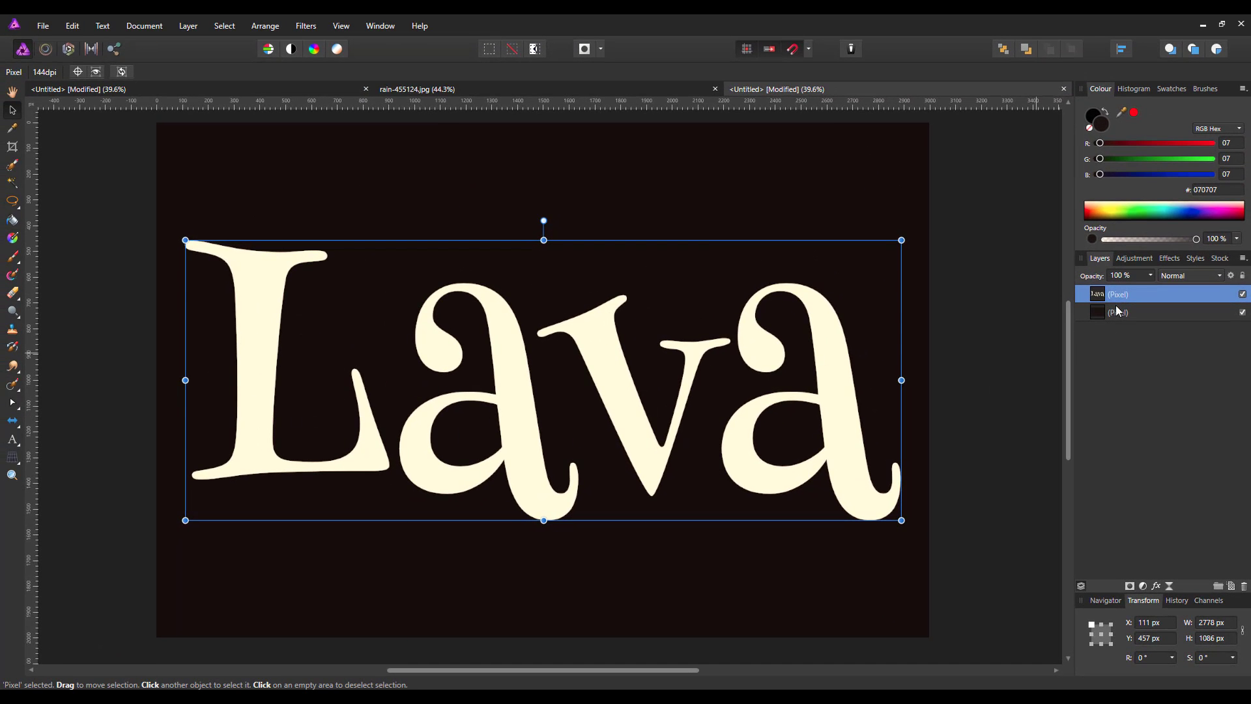
# Enter the Liquify Persona and push the base and upper serif of the letter L downwards into drips
pyautogui.click(45, 50)
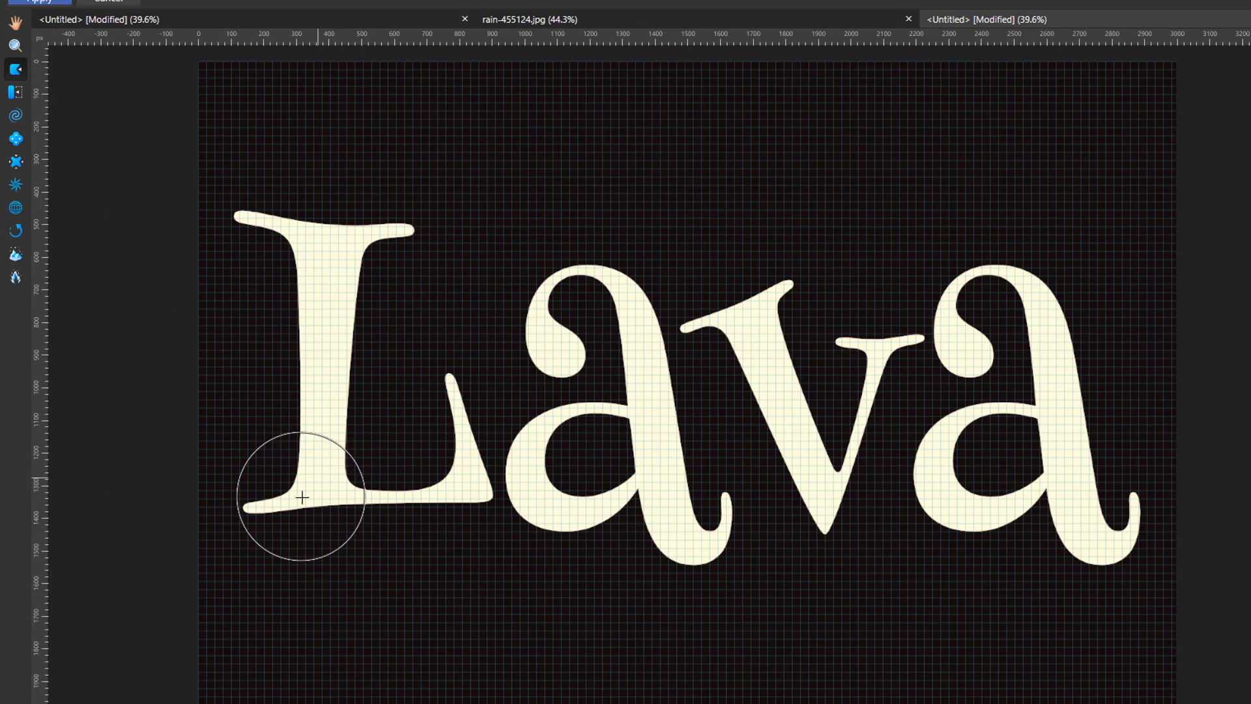
pyautogui.moveTo(257, 509)
pyautogui.mouseDown()
pyautogui.moveTo(262, 537)
pyautogui.moveTo(249, 530)
pyautogui.moveTo(262, 541)
pyautogui.moveTo(252, 525)
pyautogui.mouseUp()
pyautogui.moveTo(460, 503)
pyautogui.mouseDown()
pyautogui.moveTo(461, 552)
pyautogui.moveTo(456, 520)
pyautogui.moveTo(490, 532)
pyautogui.moveTo(481, 520)
pyautogui.moveTo(457, 546)
pyautogui.moveTo(468, 529)
pyautogui.moveTo(461, 538)
pyautogui.moveTo(478, 529)
pyautogui.moveTo(455, 544)
pyautogui.moveTo(466, 536)
pyautogui.moveTo(452, 564)
pyautogui.mouseUp()
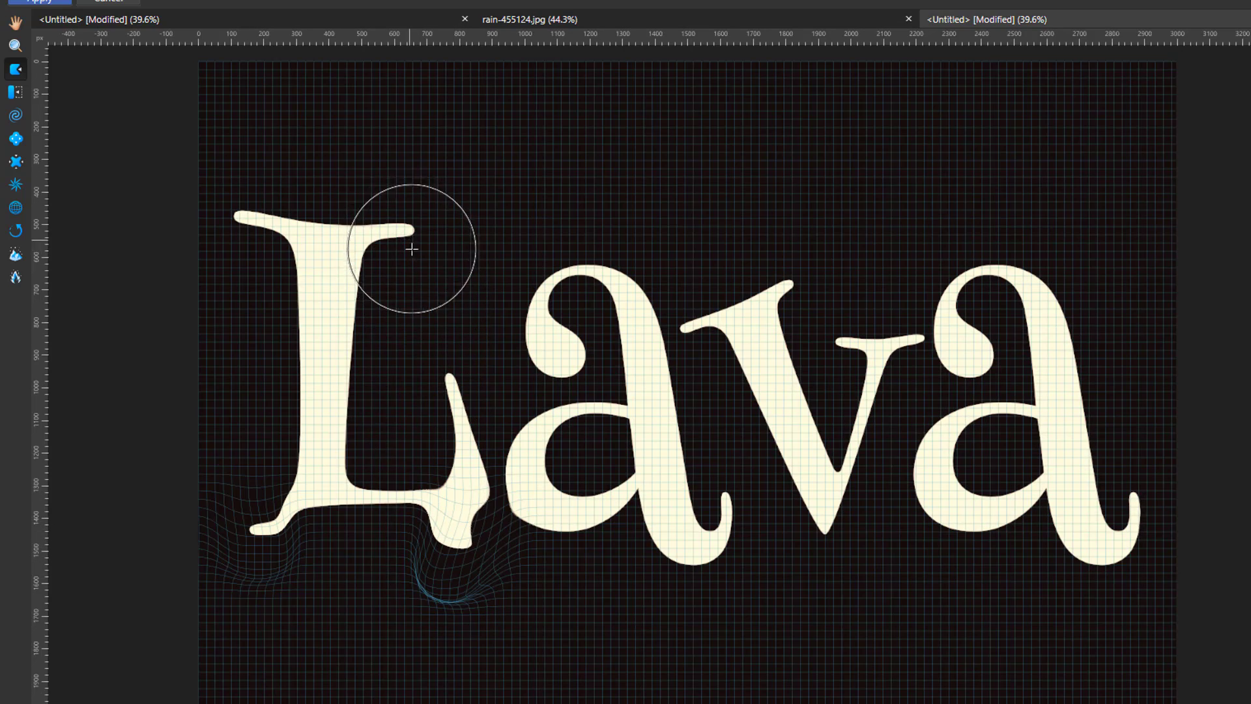
pyautogui.moveTo(412, 249)
pyautogui.mouseDown()
pyautogui.moveTo(396, 276)
pyautogui.moveTo(394, 327)
pyautogui.moveTo(358, 292)
pyautogui.mouseUp()
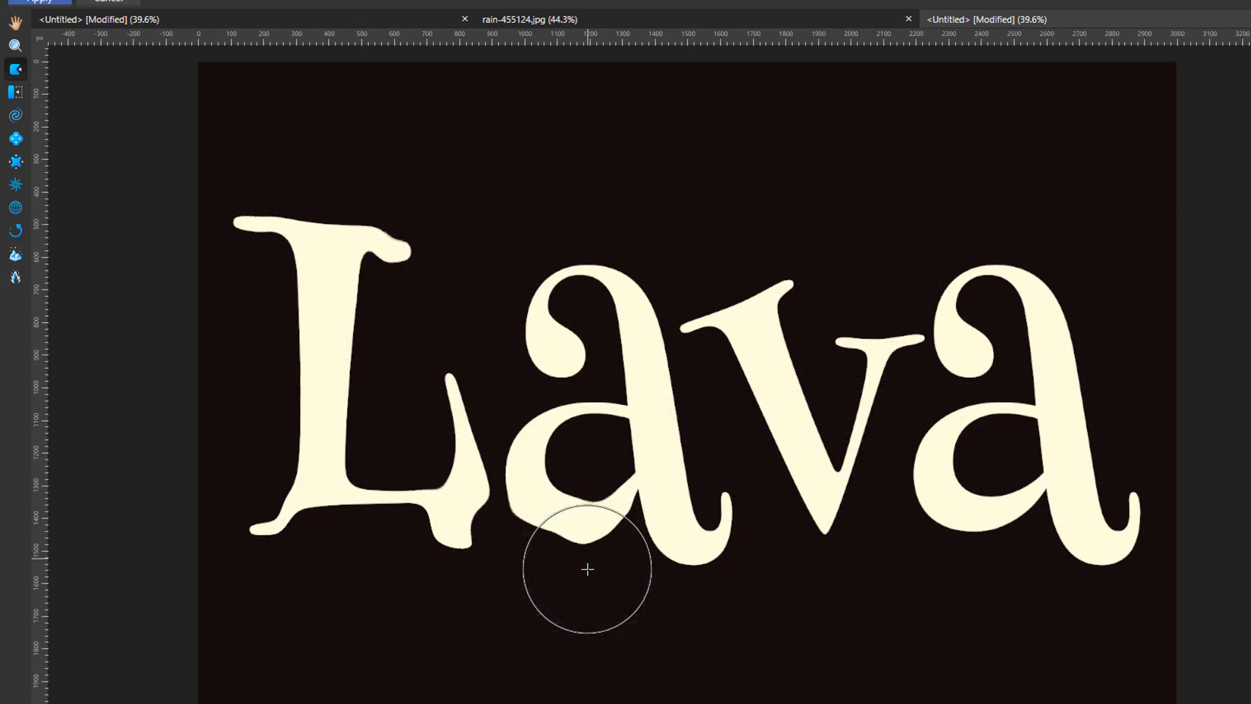
# Push the bottoms of both letters a and the v downwards into drips and apply the Liquify changes
pyautogui.moveTo(592, 593); pyautogui.dragTo(599, 648)
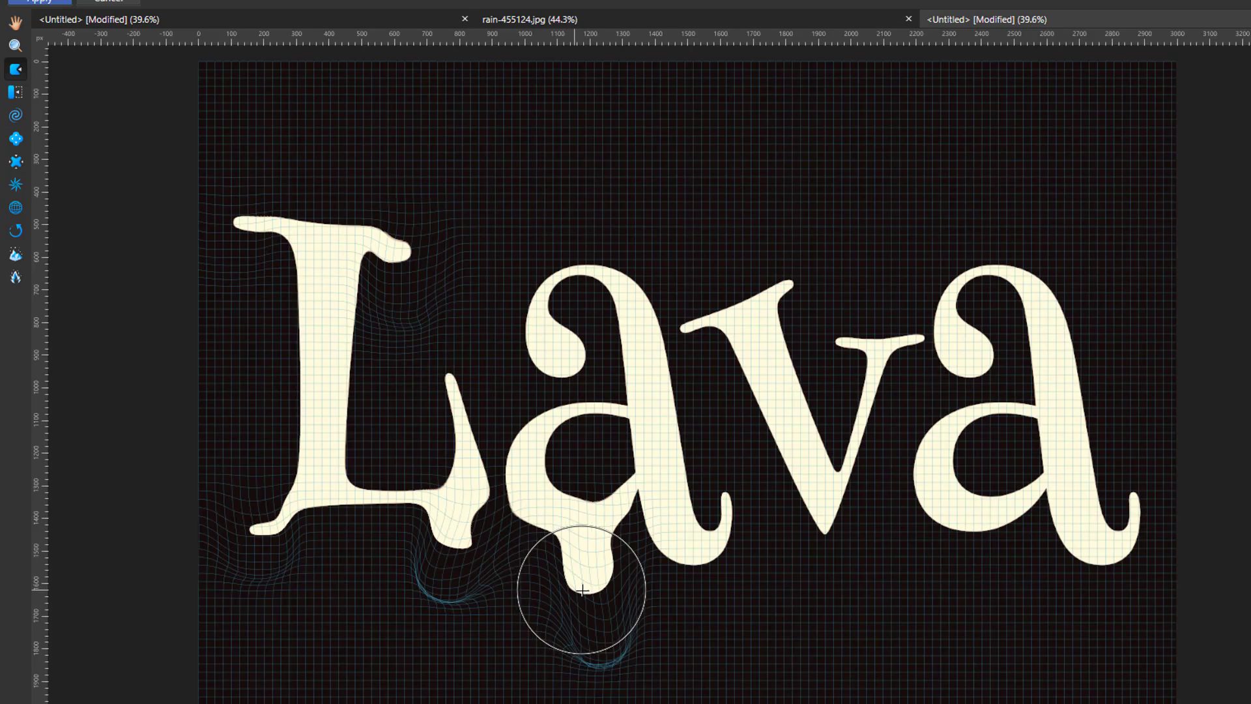
pyautogui.moveTo(597, 624); pyautogui.dragTo(601, 636)
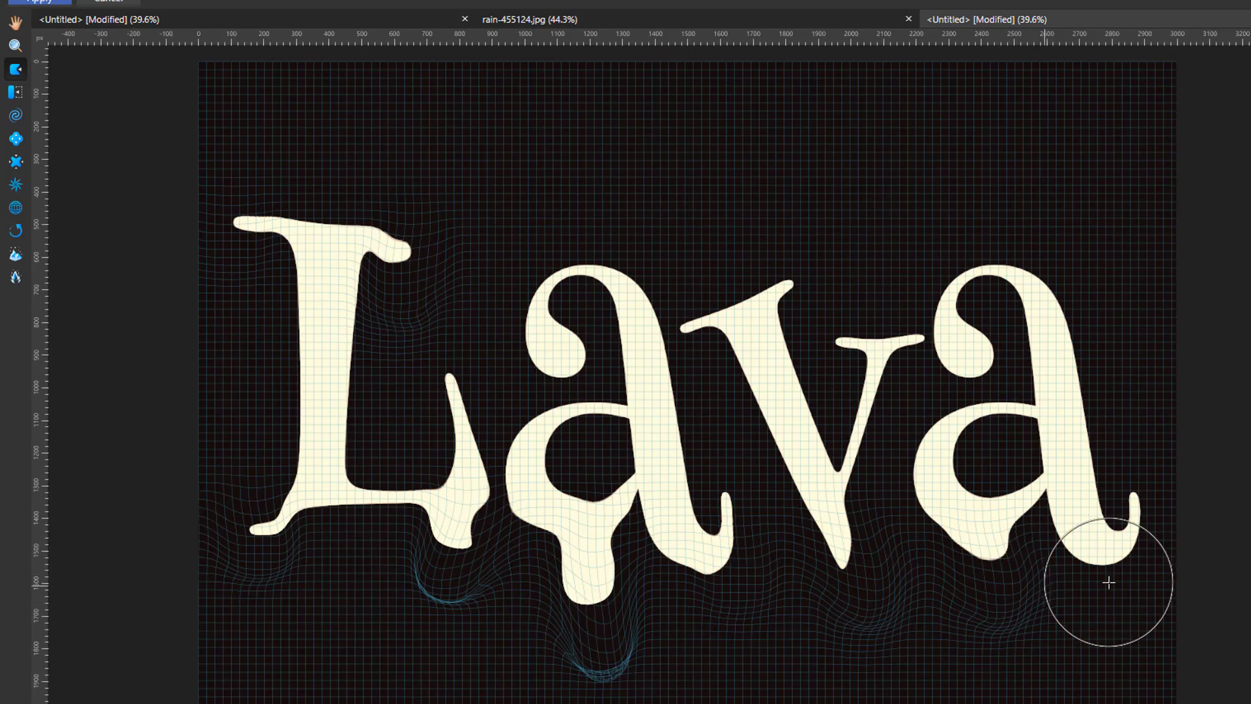
pyautogui.moveTo(1116, 651); pyautogui.dragTo(1117, 654)
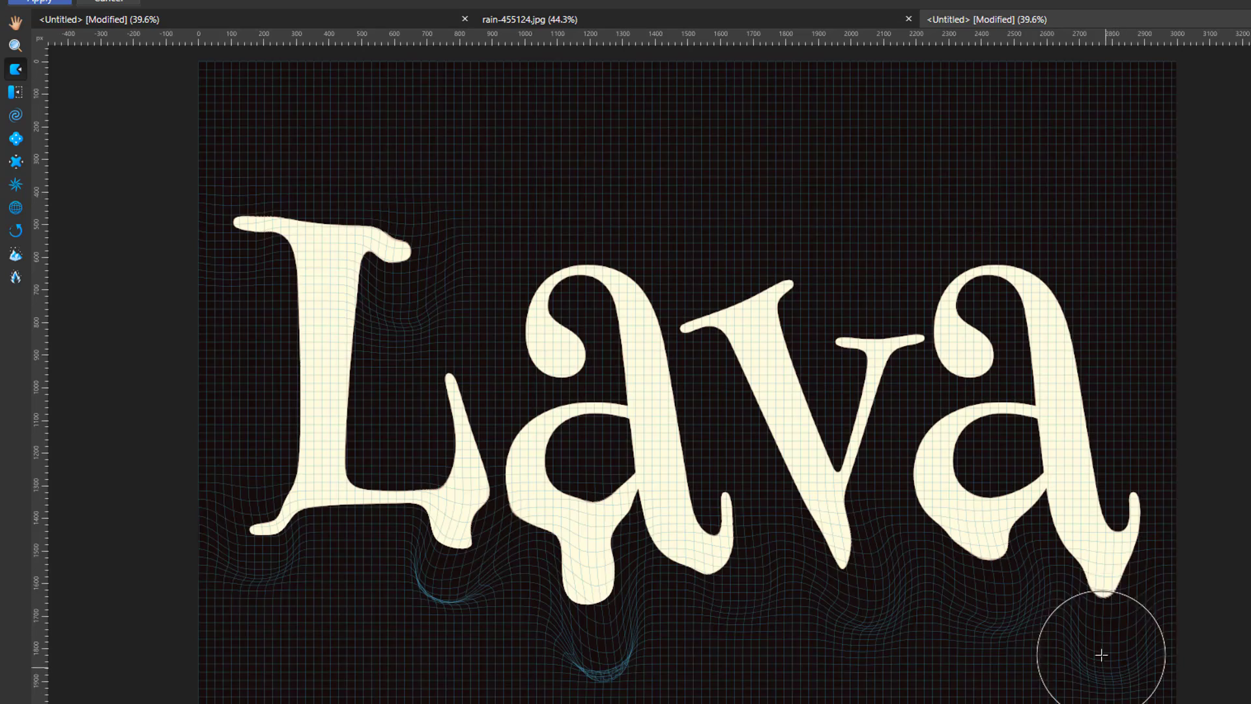
pyautogui.moveTo(1108, 611); pyautogui.dragTo(1108, 661)
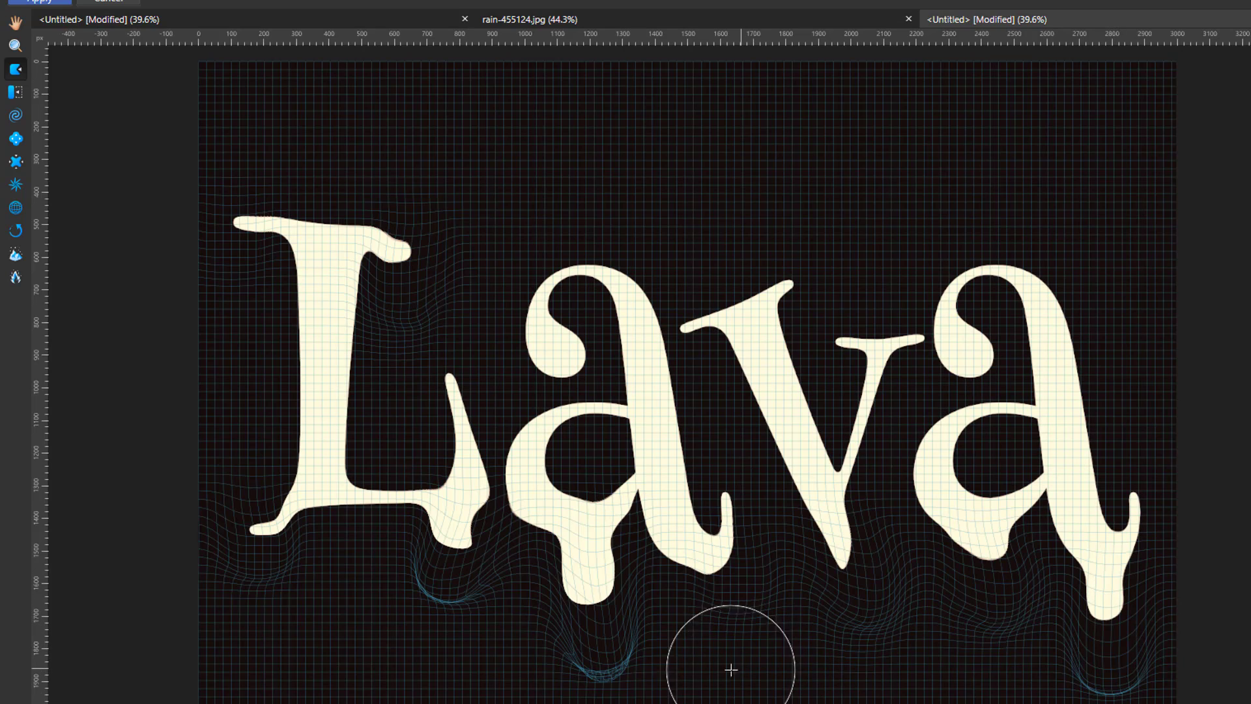
pyautogui.moveTo(603, 581)
pyautogui.mouseDown()
pyautogui.moveTo(557, 579)
pyautogui.moveTo(562, 594)
pyautogui.moveTo(556, 587)
pyautogui.moveTo(586, 579)
pyautogui.moveTo(545, 581)
pyautogui.moveTo(572, 589)
pyautogui.moveTo(544, 611)
pyautogui.moveTo(631, 594)
pyautogui.moveTo(591, 596)
pyautogui.mouseUp()
pyautogui.moveTo(597, 591)
pyautogui.mouseDown()
pyautogui.moveTo(565, 596)
pyautogui.moveTo(608, 602)
pyautogui.moveTo(627, 569)
pyautogui.moveTo(588, 549)
pyautogui.moveTo(573, 512)
pyautogui.moveTo(564, 547)
pyautogui.mouseUp()
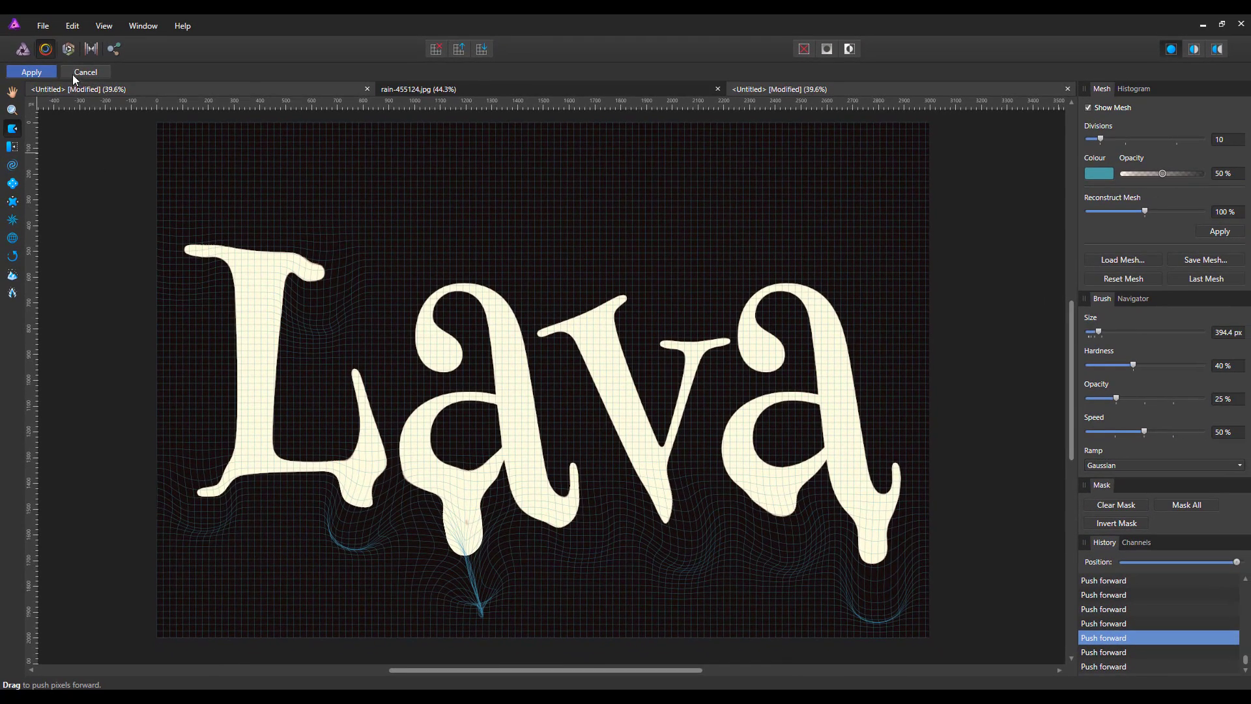
pyautogui.click(31, 71)
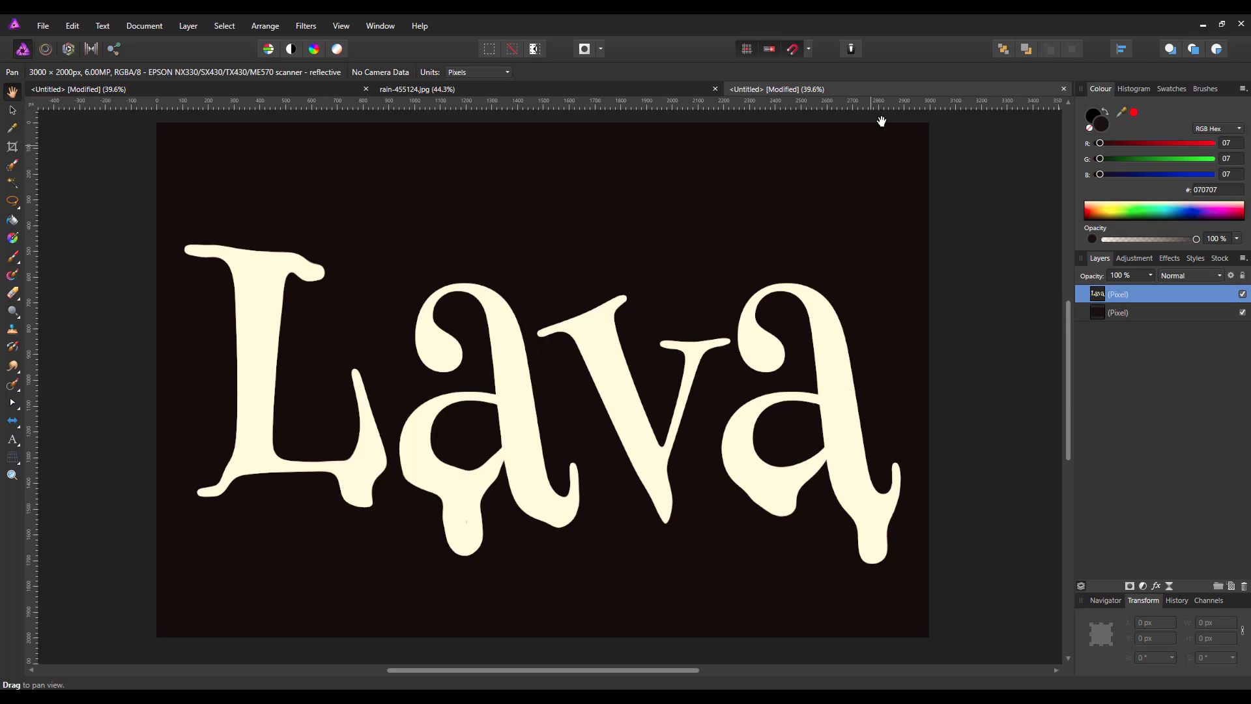
# In the document with the Double Feature lettering, add a Gradient Overlay layer effect to the "Lava" text and show its settings
pyautogui.click(245, 91)
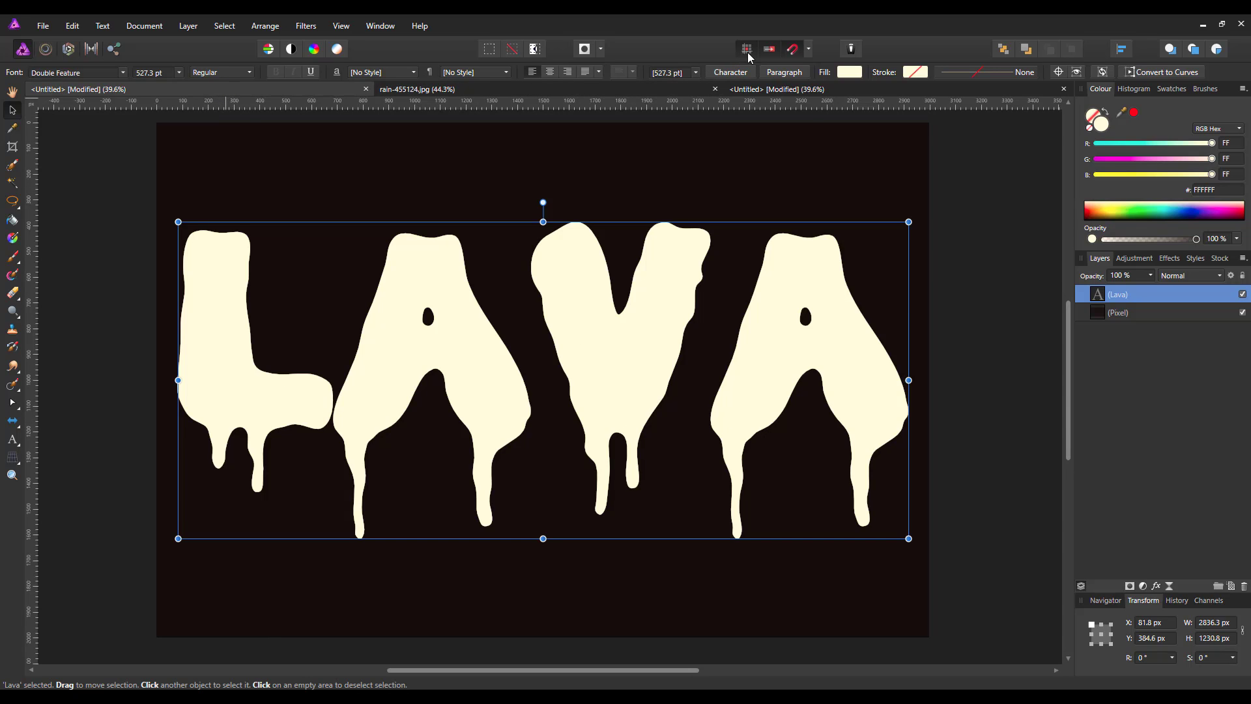
pyautogui.click(805, 89)
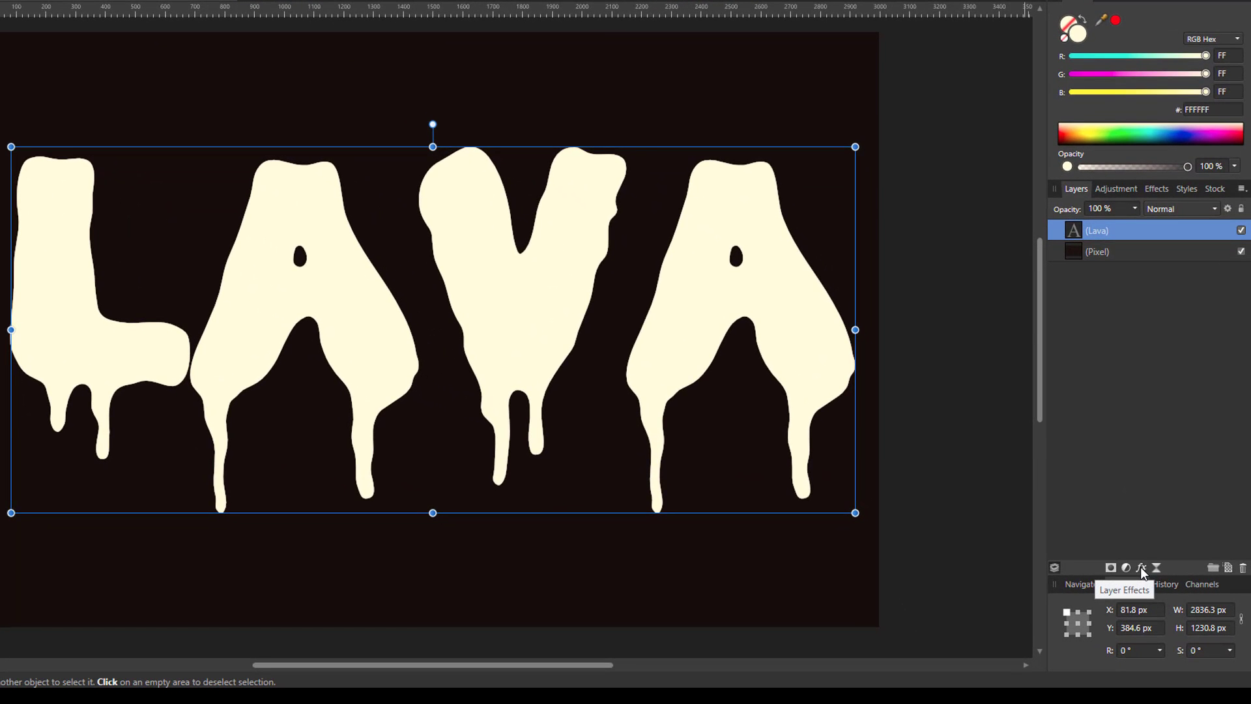
pyautogui.click(1139, 566)
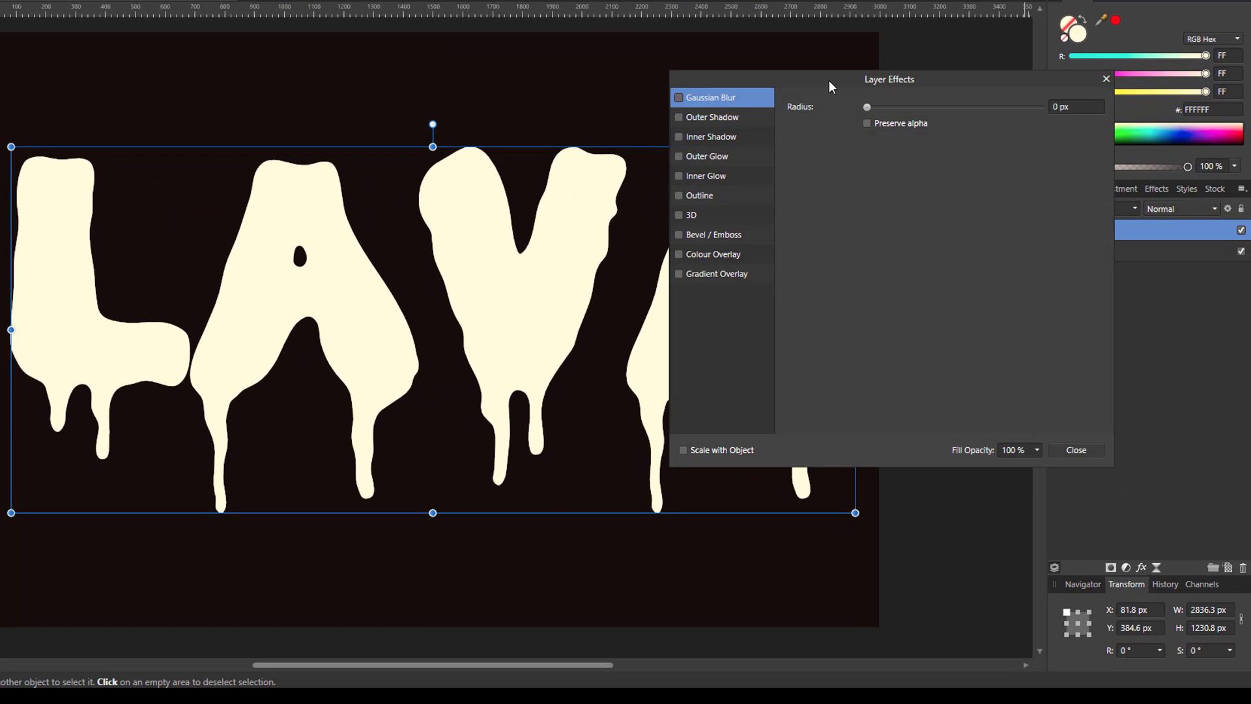
pyautogui.moveTo(829, 80); pyautogui.dragTo(963, 137)
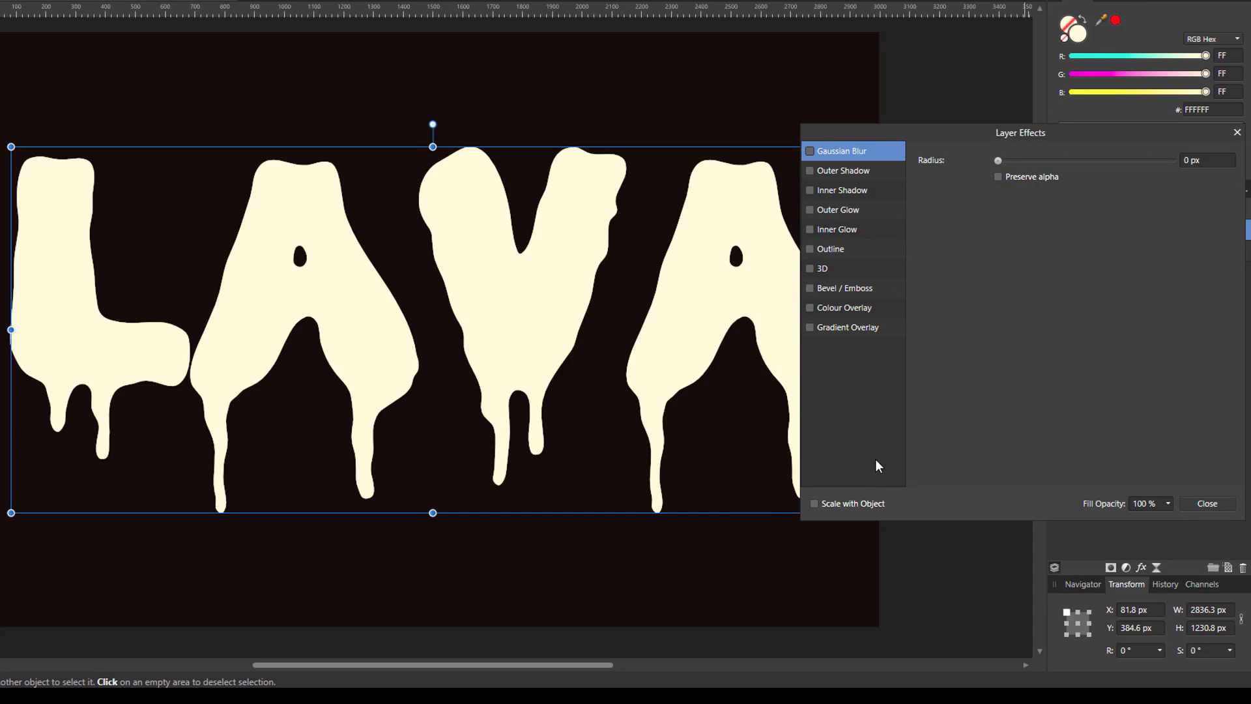
pyautogui.click(810, 327)
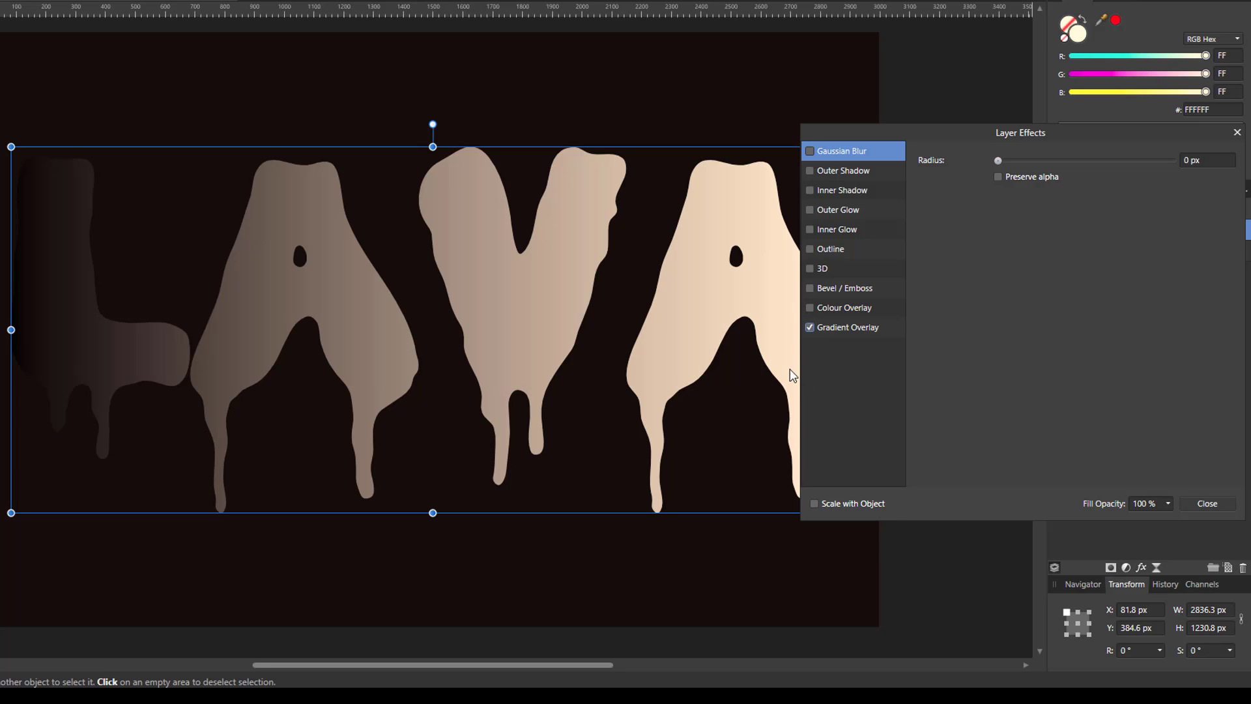
pyautogui.click(856, 333)
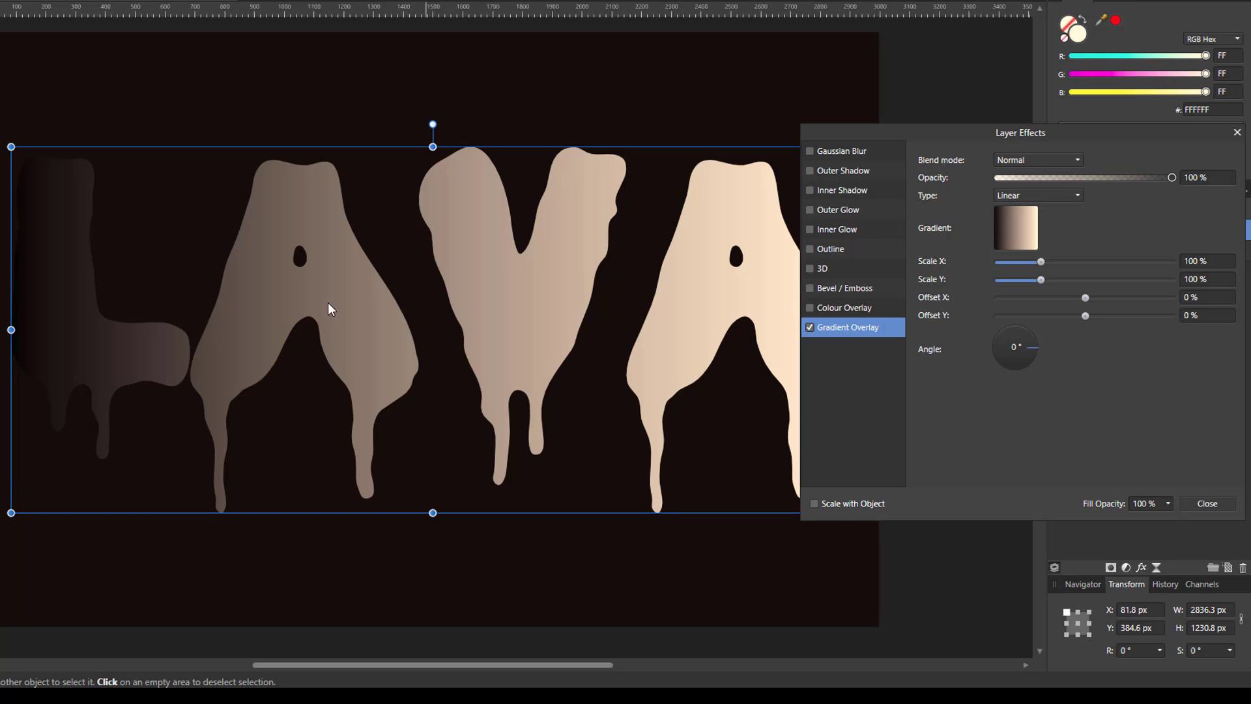
# Set the starting colour stop of the overlay gradient to hex ef1c10
pyautogui.click(1011, 244)
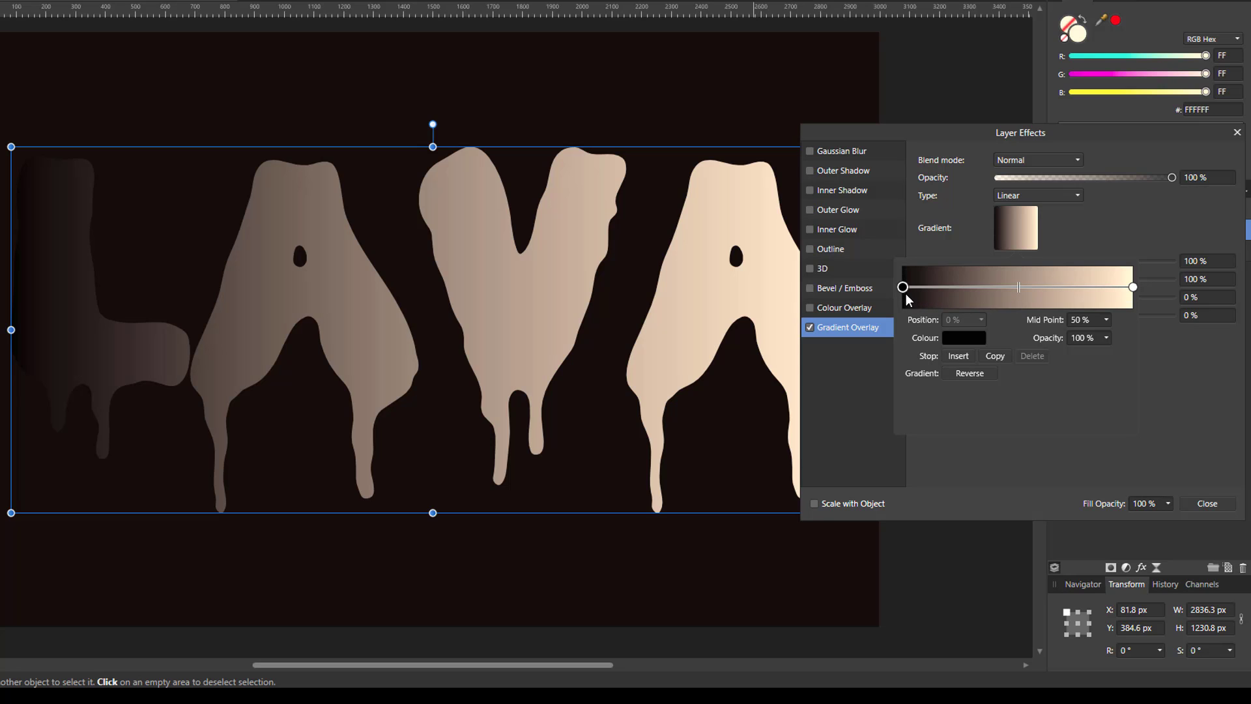
pyautogui.click(967, 337)
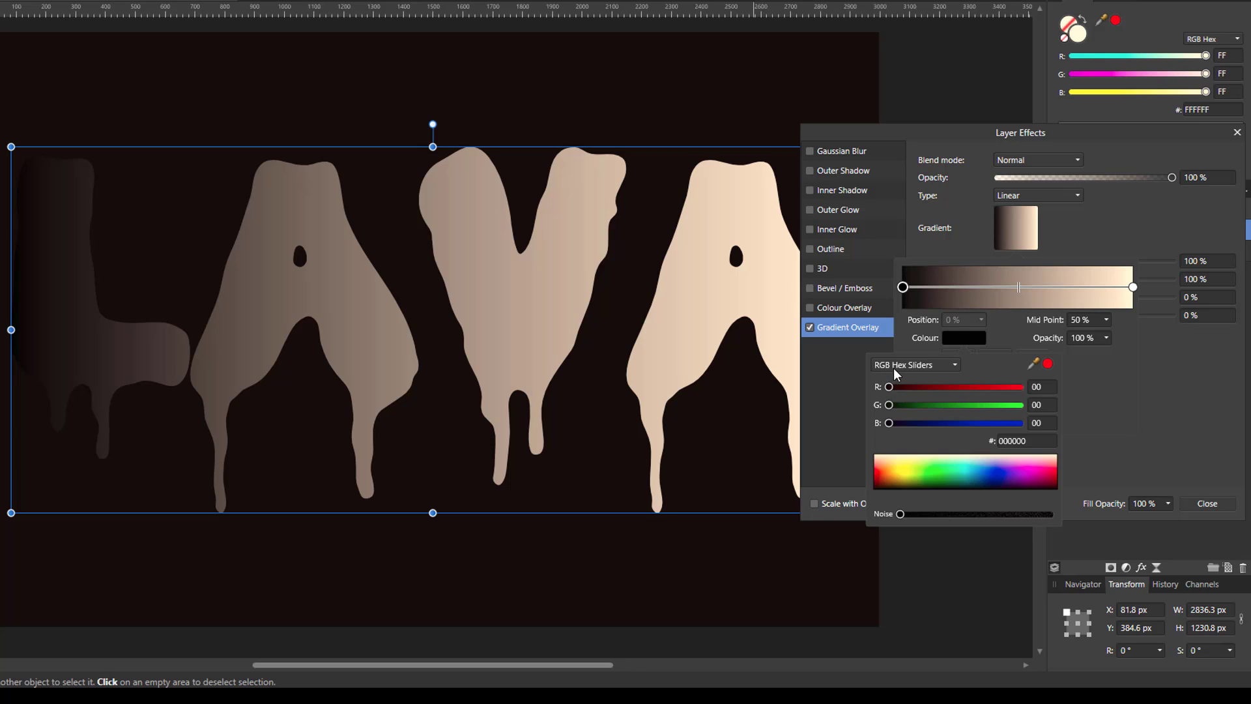
pyautogui.click(1019, 440)
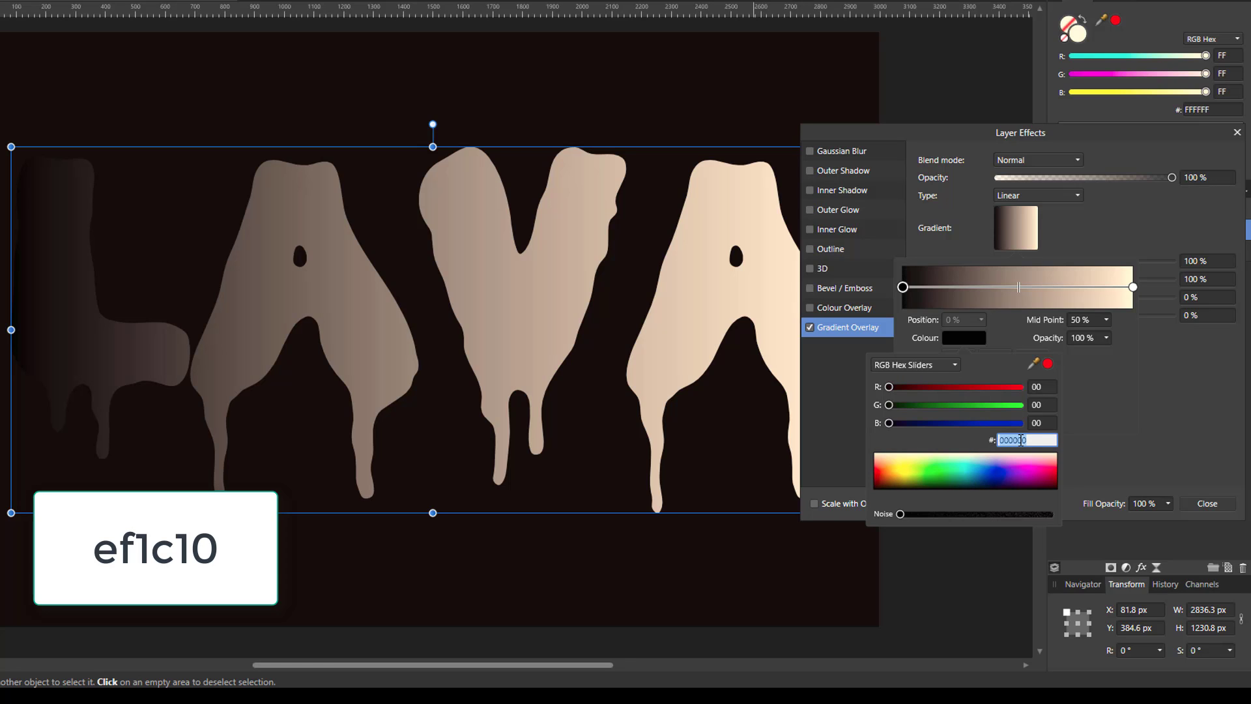
pyautogui.write('ef1c1')
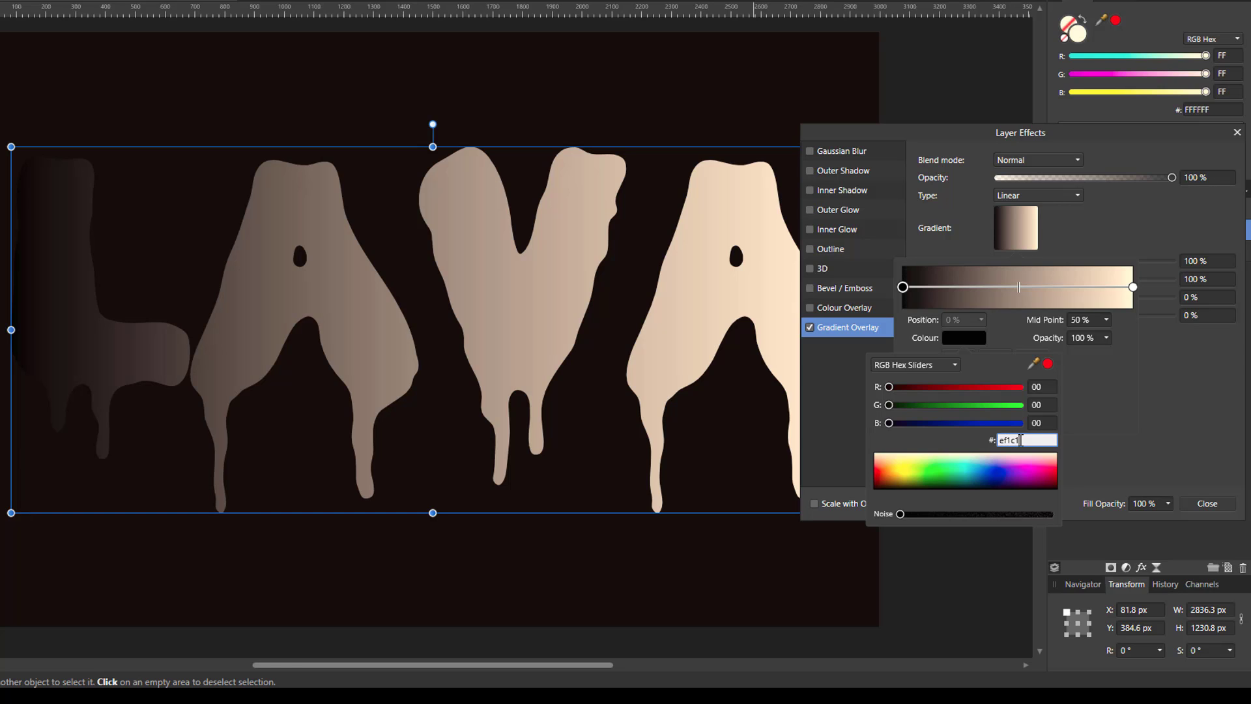
pyautogui.write('0')
pyautogui.press('Return')
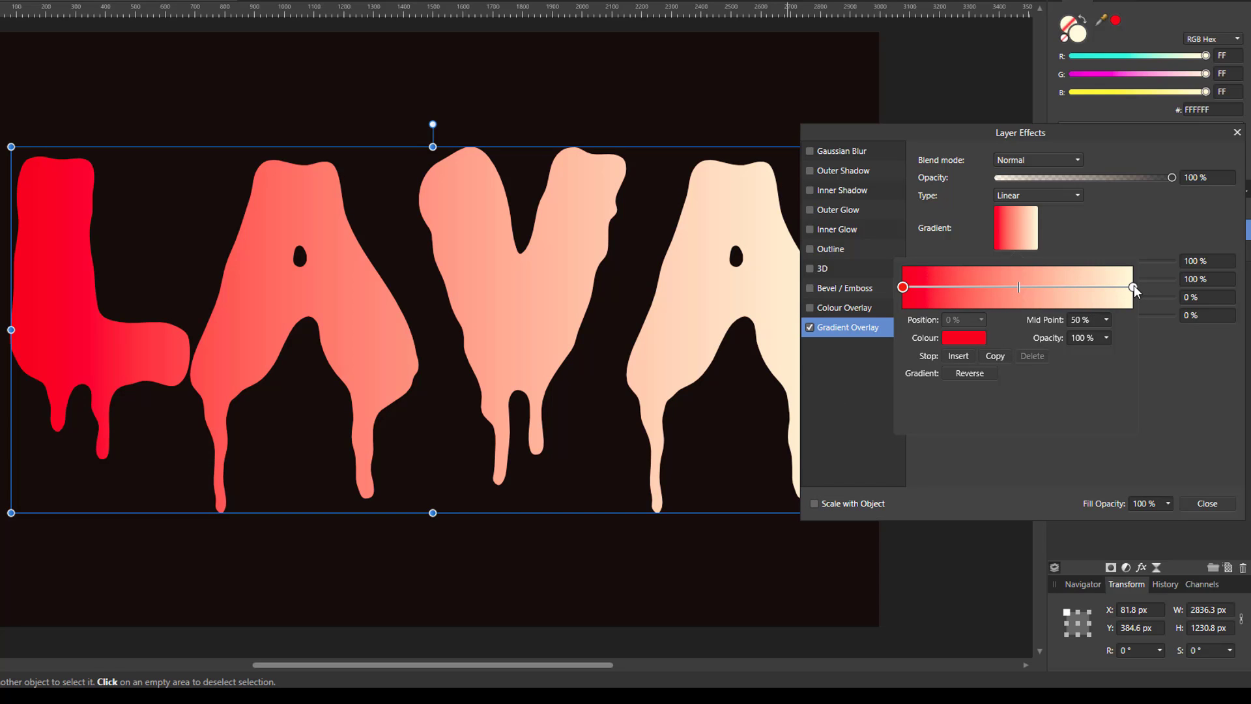
# Set the ending colour stop of the overlay gradient to hex fee949 and the gradient angle to 90°
pyautogui.click(1132, 286)
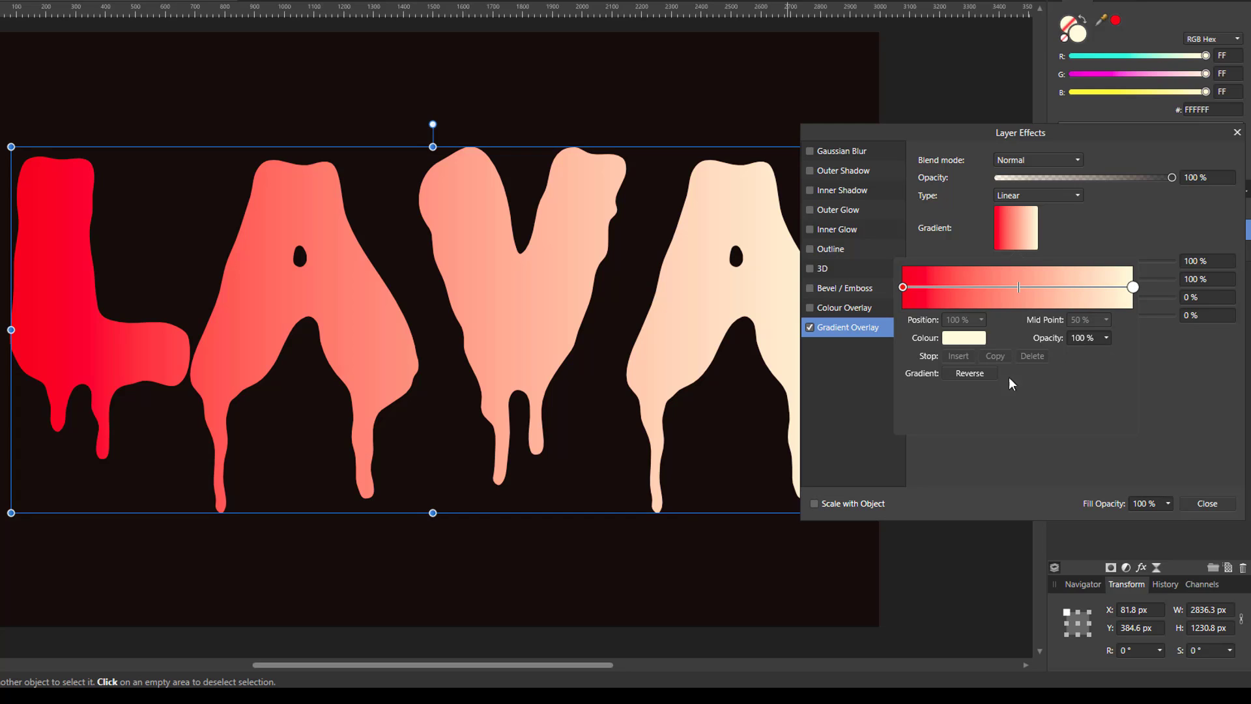
pyautogui.click(964, 338)
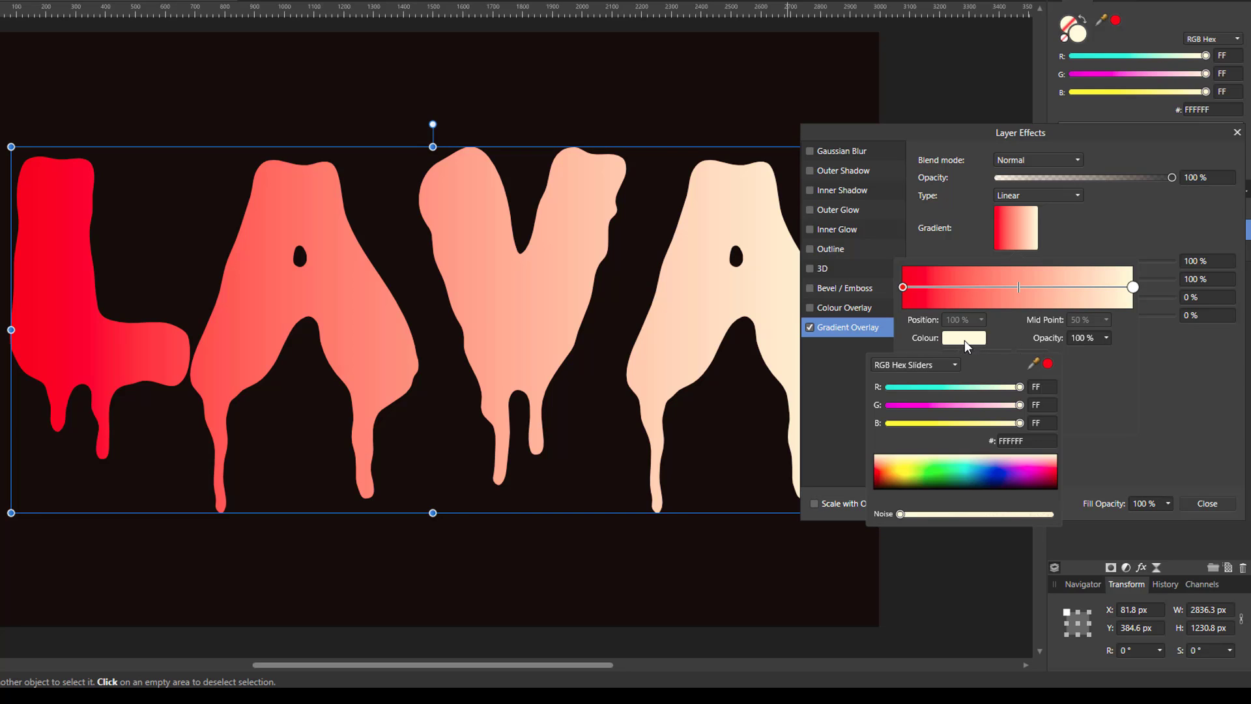
pyautogui.click(1023, 441)
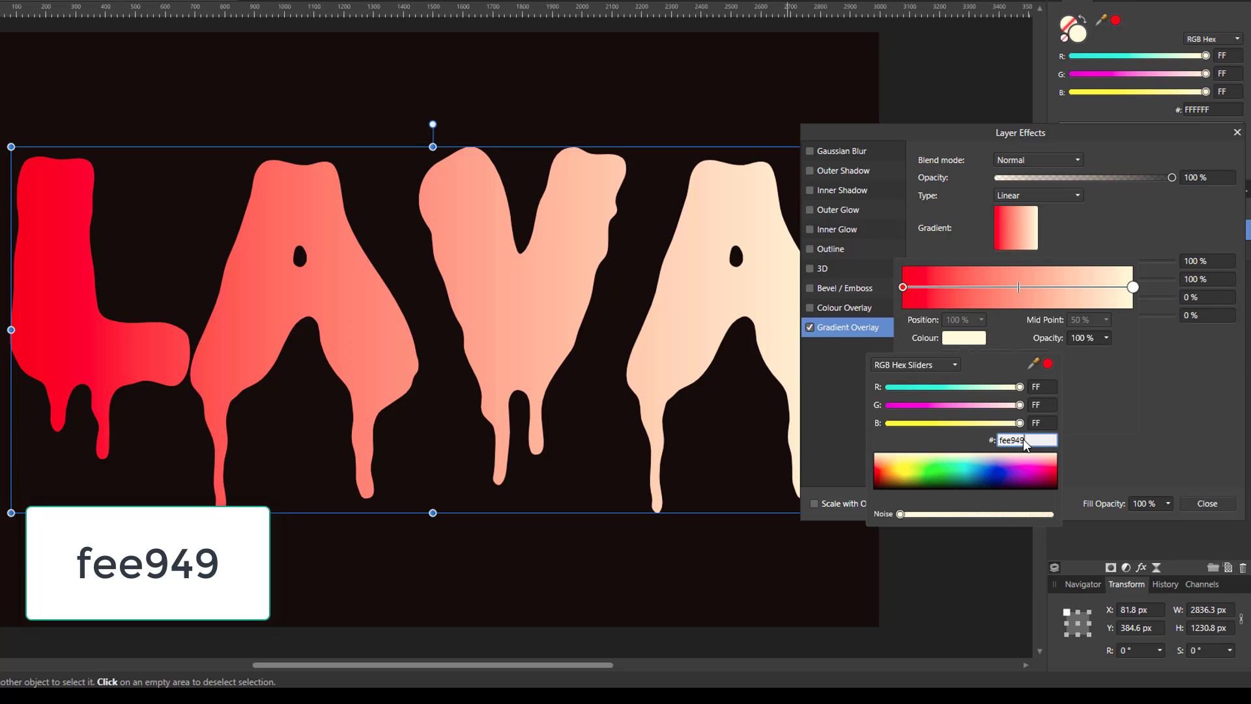
pyautogui.press('Return')
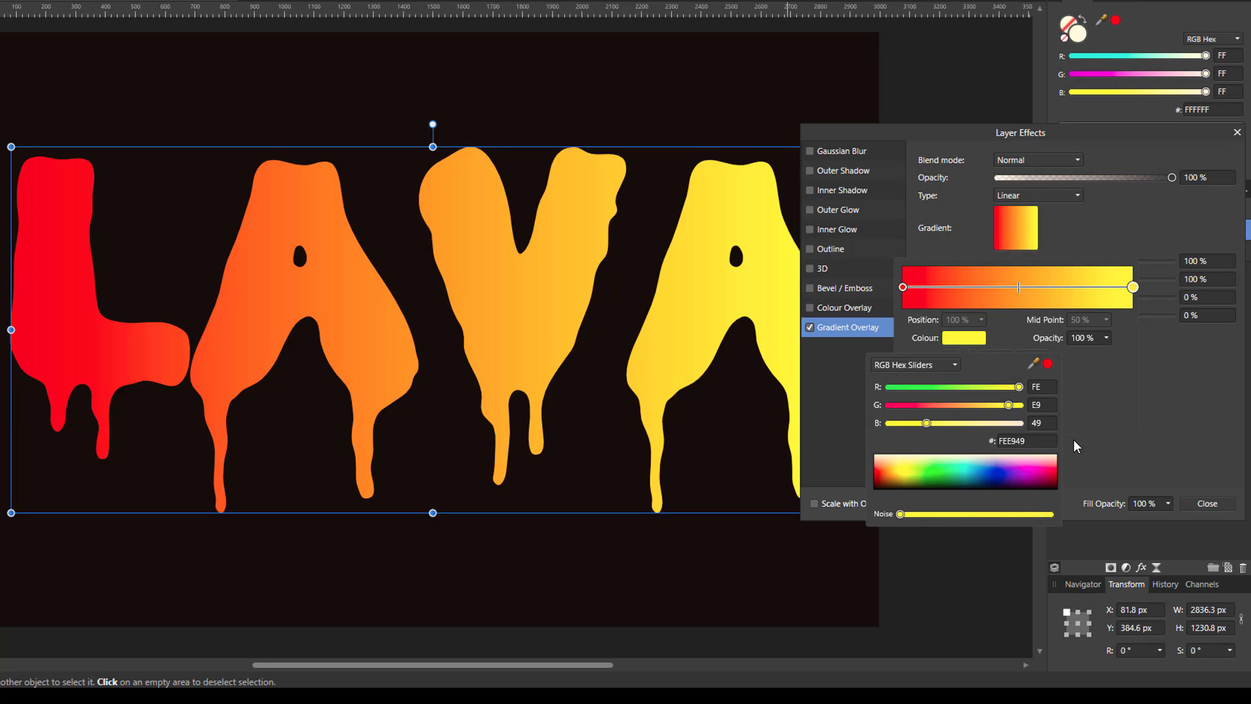
pyautogui.click(1100, 417)
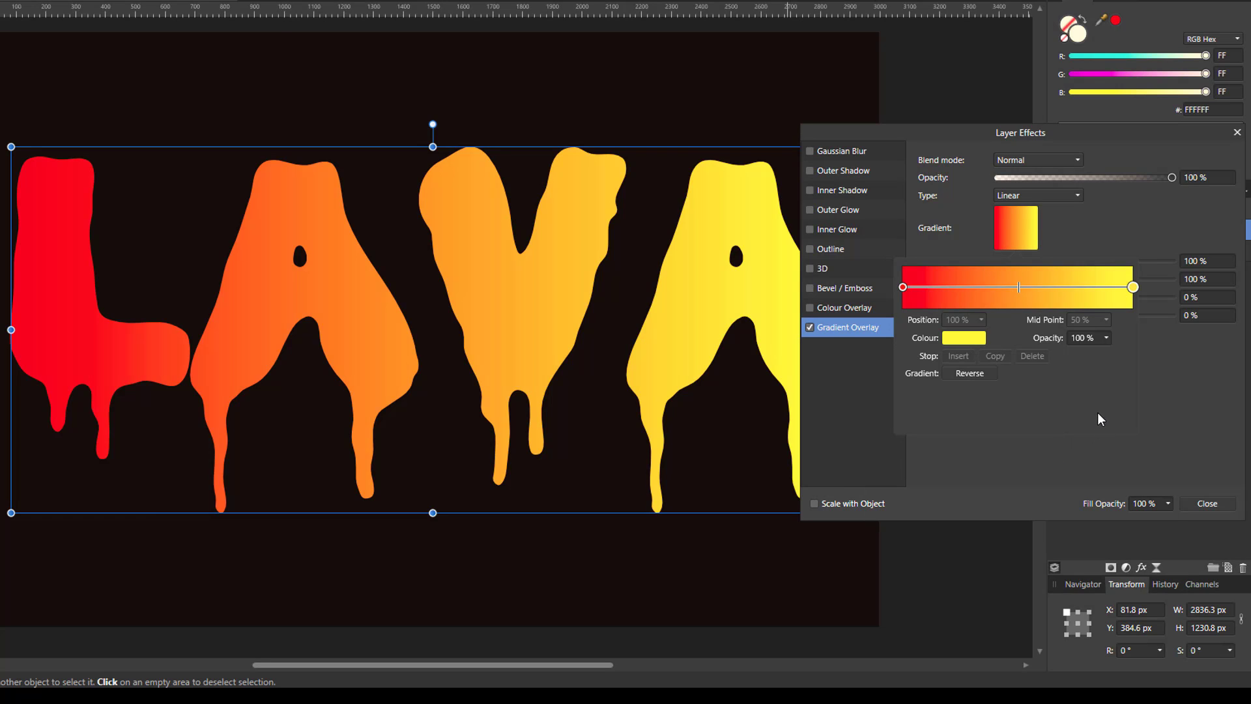
pyautogui.click(1162, 394)
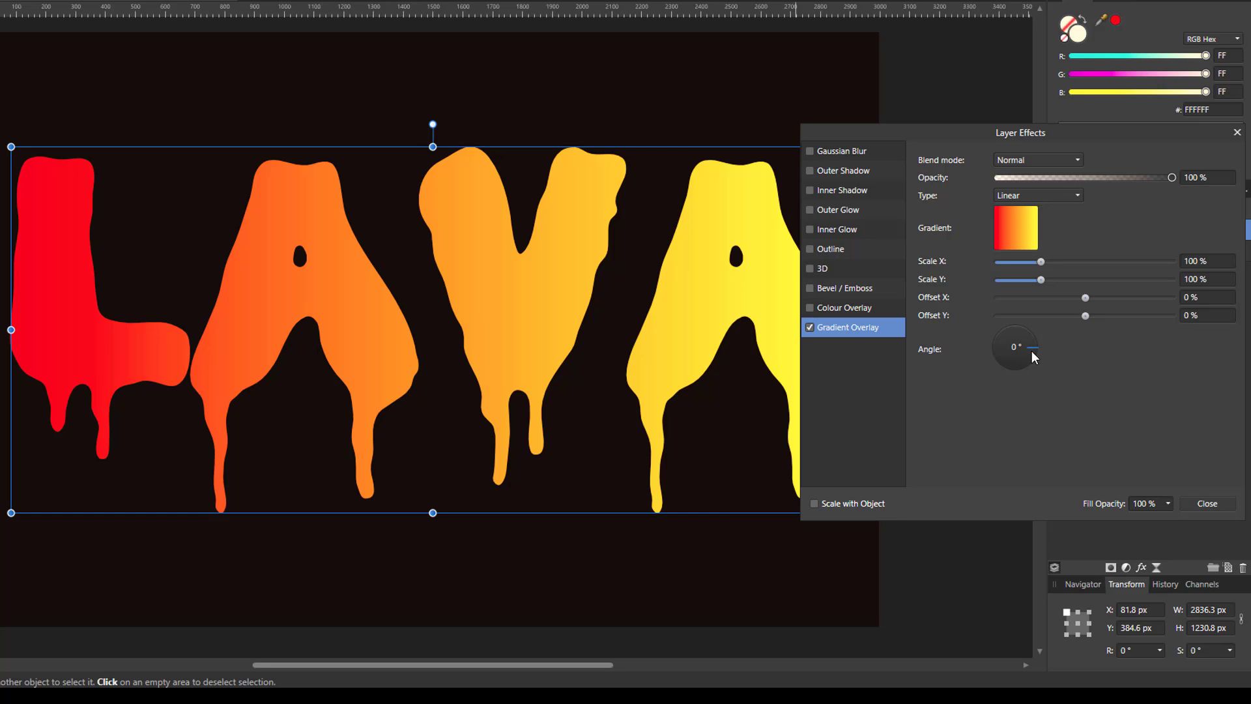
pyautogui.moveTo(1011, 335); pyautogui.dragTo(1014, 330)
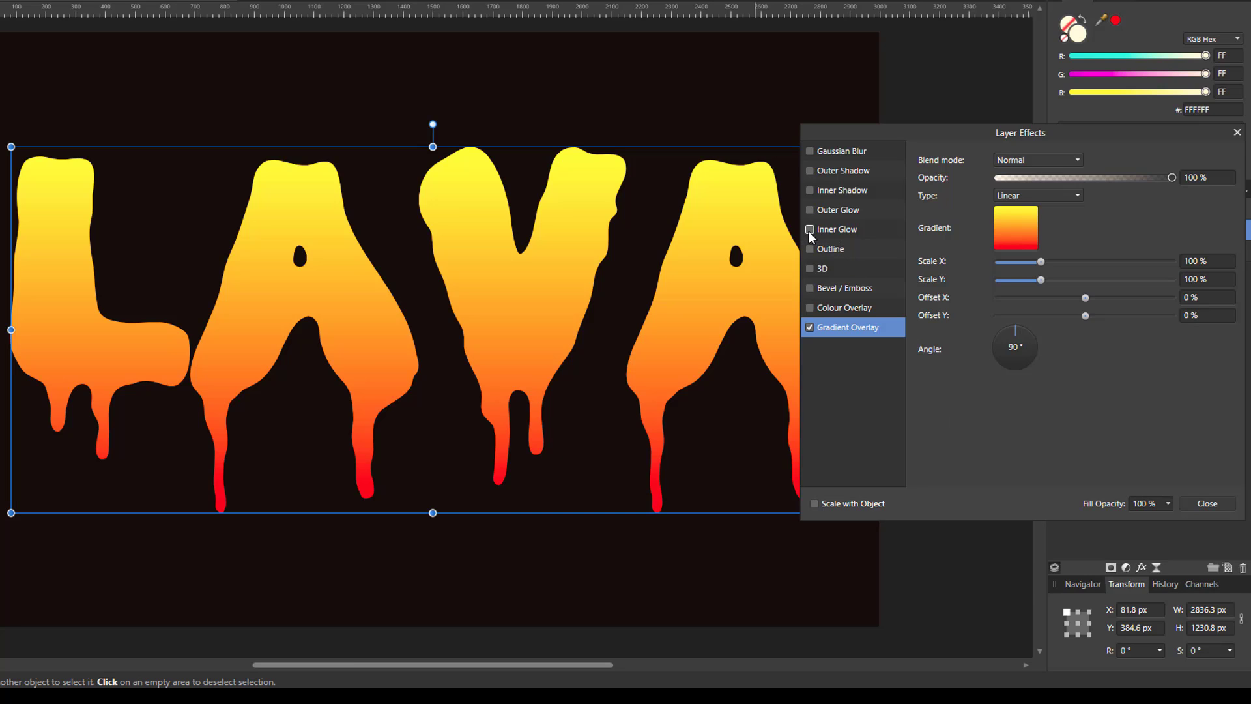
# Add an Inner Glow effect to the lettering with Multiply blend mode and black as the glow colour
pyautogui.click(839, 232)
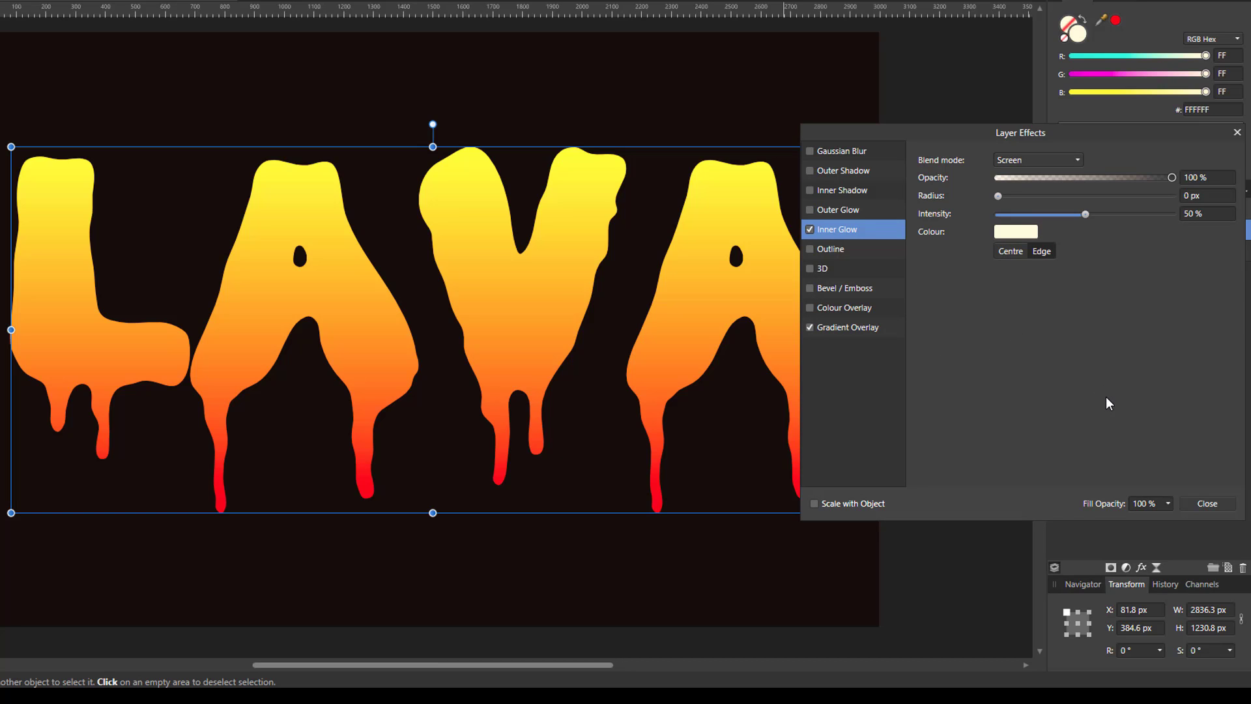
pyautogui.click(1080, 159)
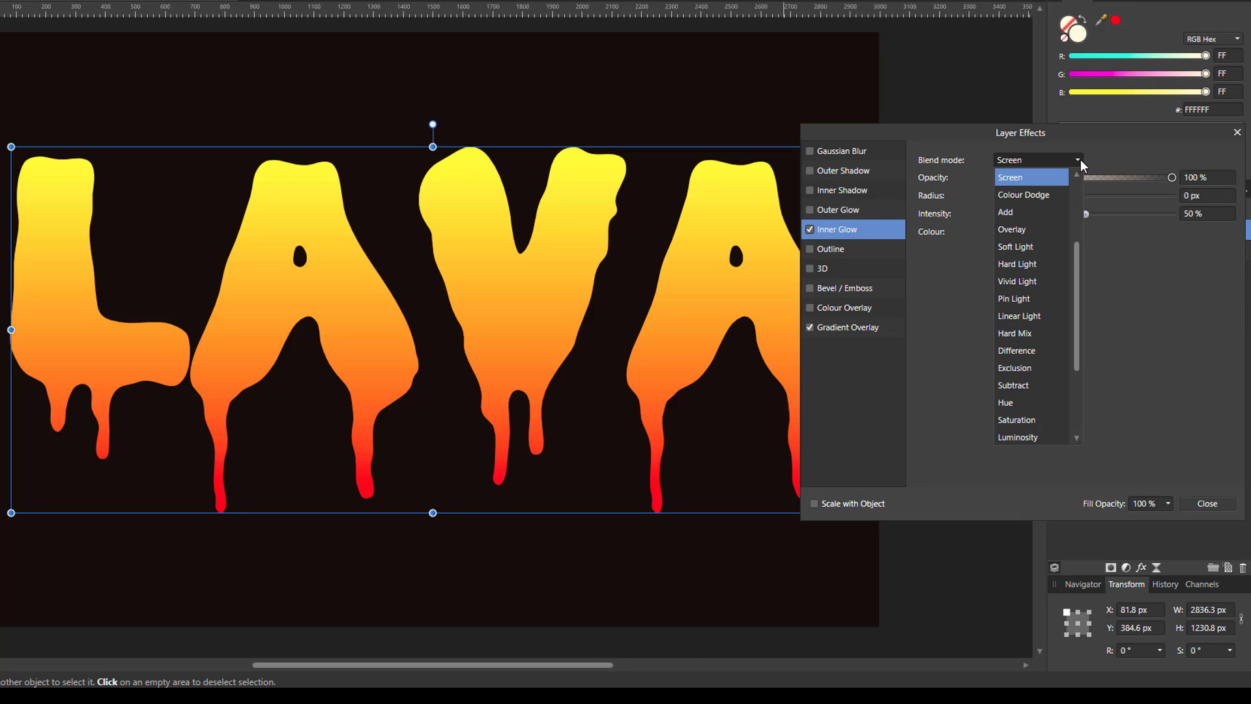
pyautogui.click(1076, 193)
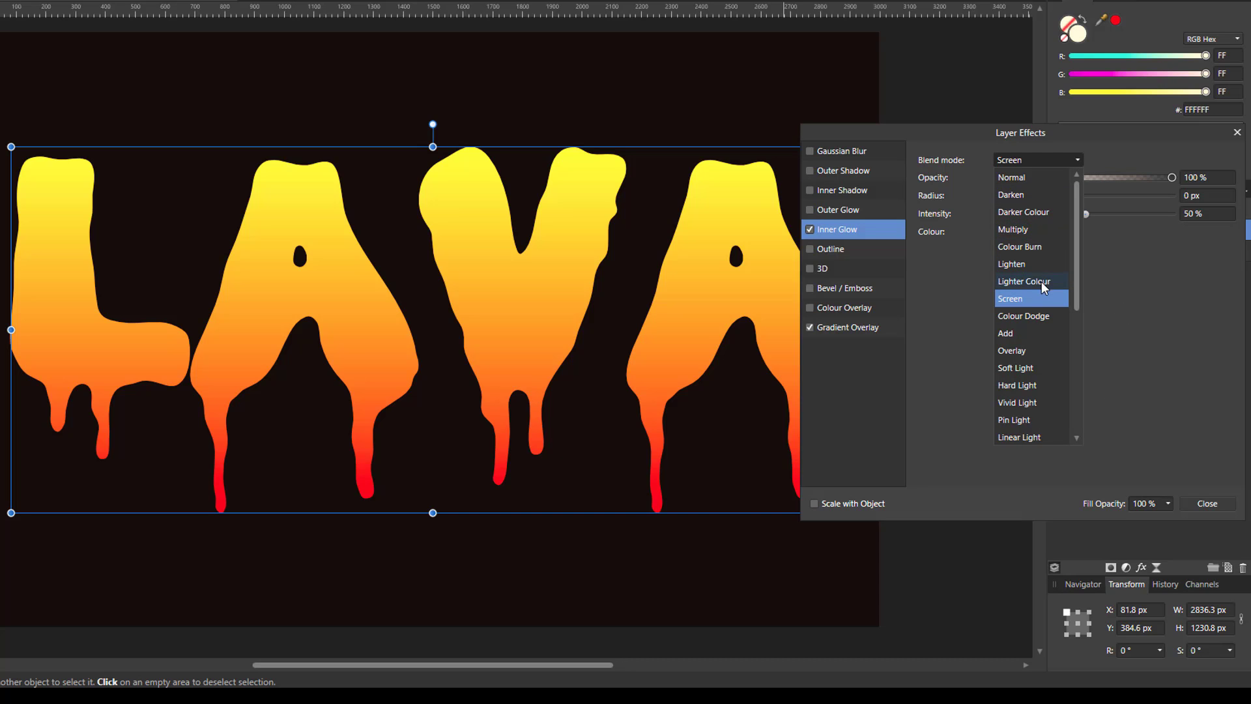
pyautogui.click(1021, 231)
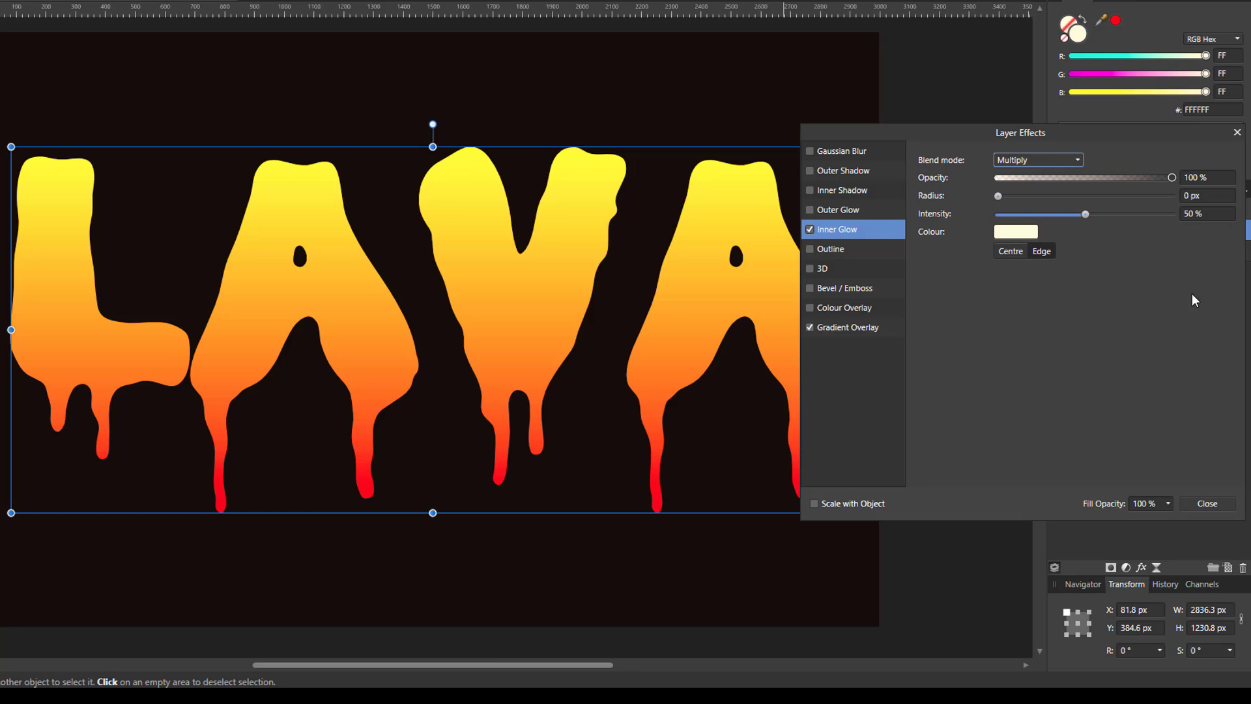
pyautogui.click(1024, 232)
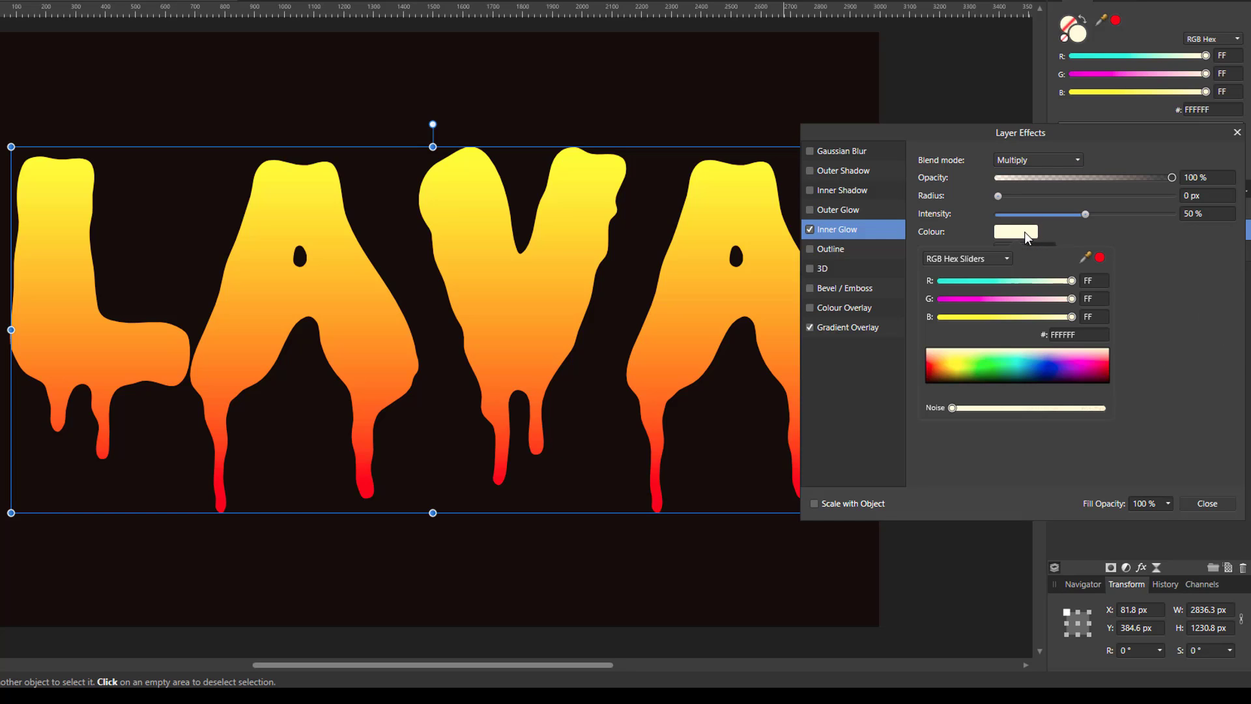
pyautogui.moveTo(964, 377); pyautogui.dragTo(923, 385)
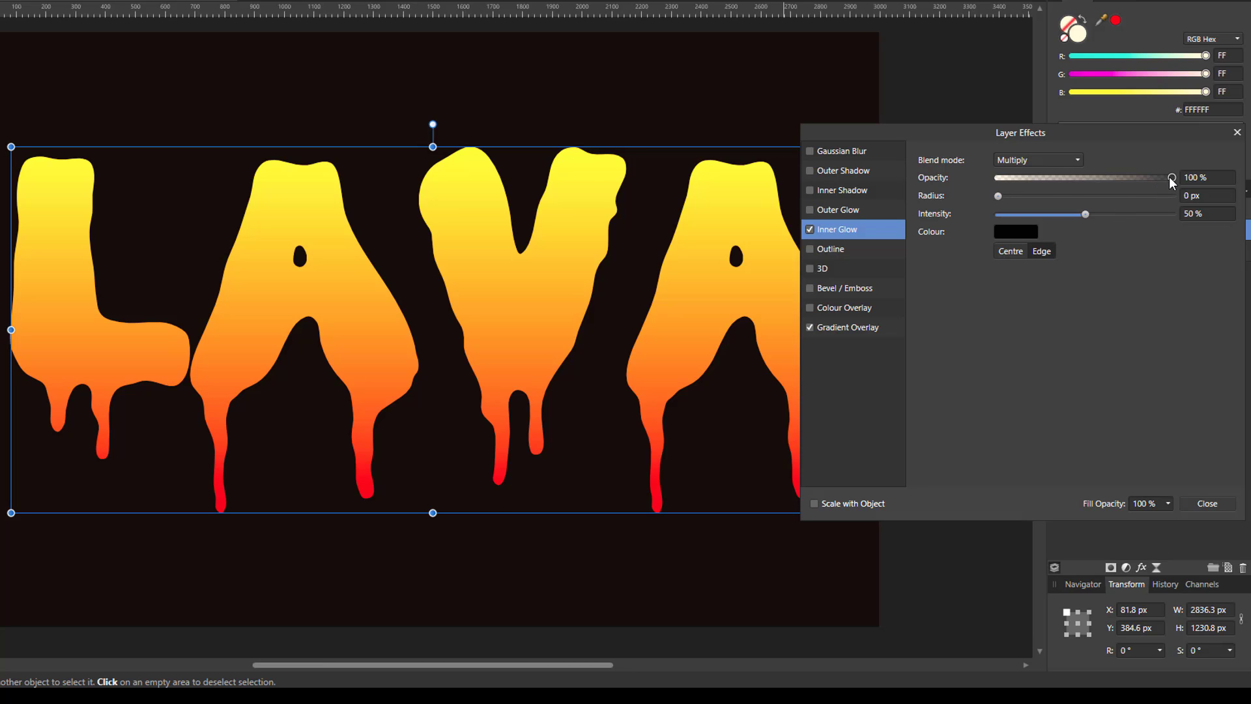
# Set the Inner Glow opacity to 31%, radius to 73 px and intensity to 83%
pyautogui.moveTo(1170, 177); pyautogui.dragTo(1069, 181)
pyautogui.moveTo(1001, 196); pyautogui.dragTo(1161, 198)
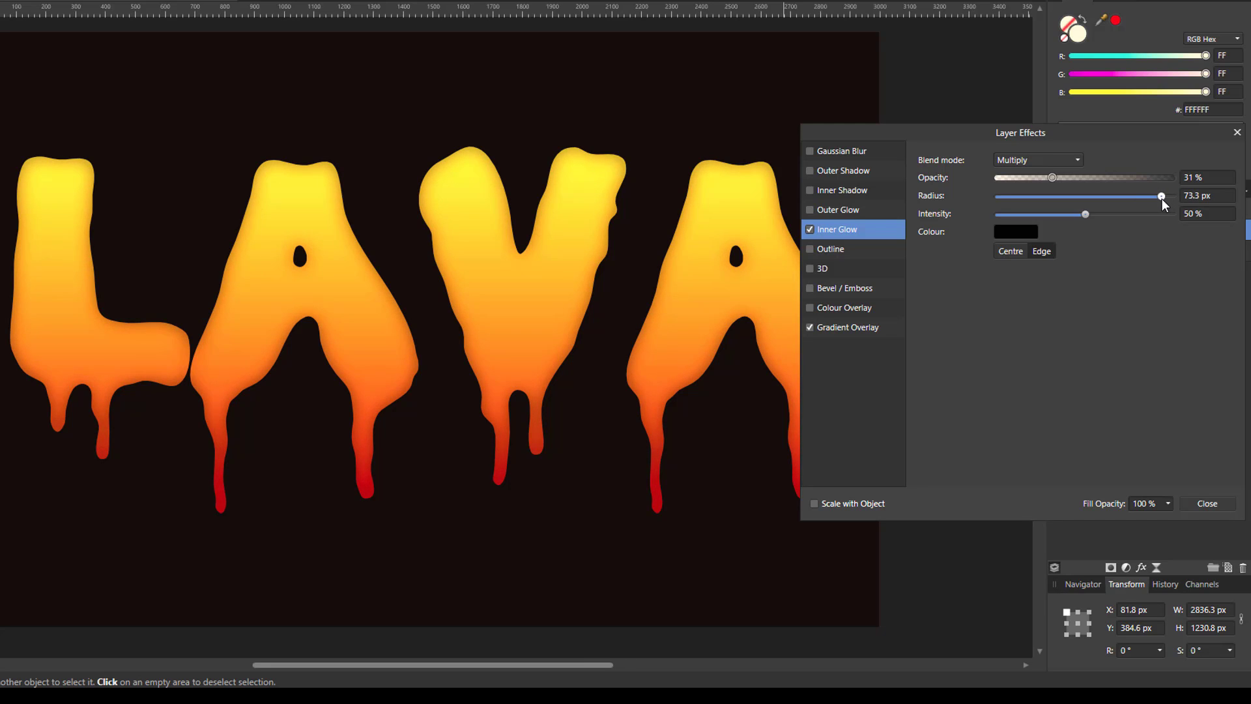
pyautogui.moveTo(1160, 198); pyautogui.dragTo(1160, 198)
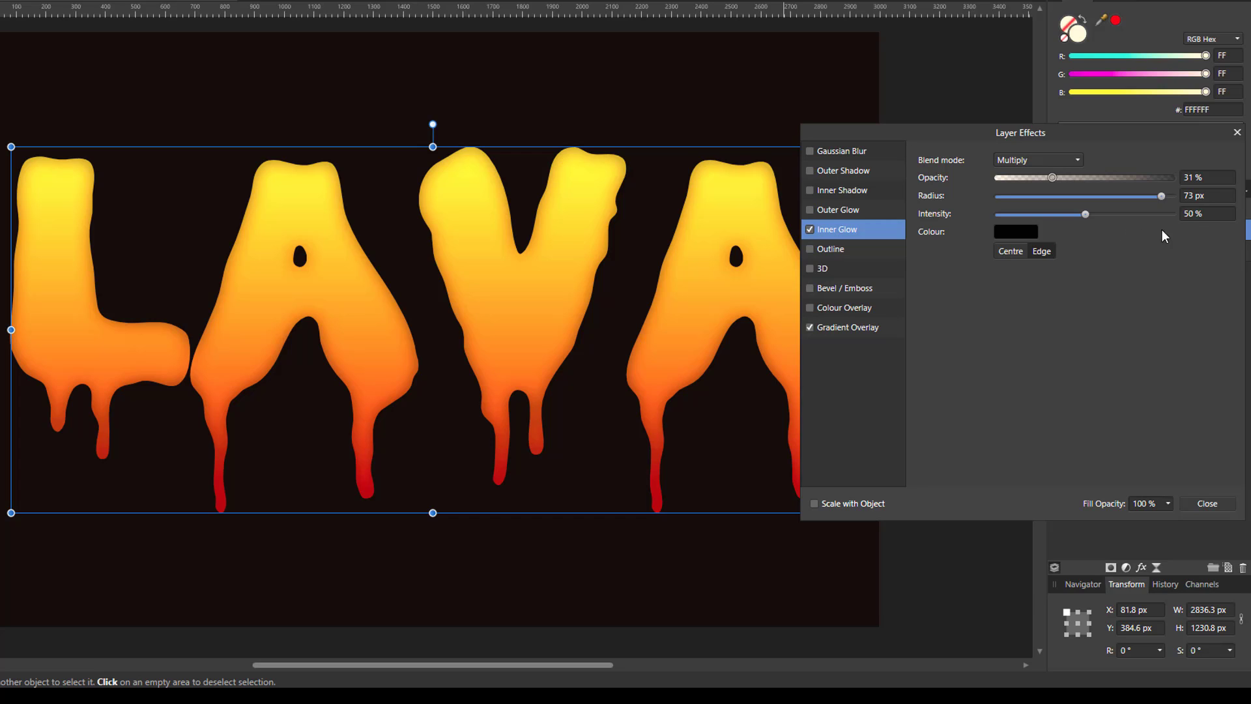
pyautogui.click(1193, 214)
pyautogui.press('BackSpace')
pyautogui.write('83')
pyautogui.press('Return')
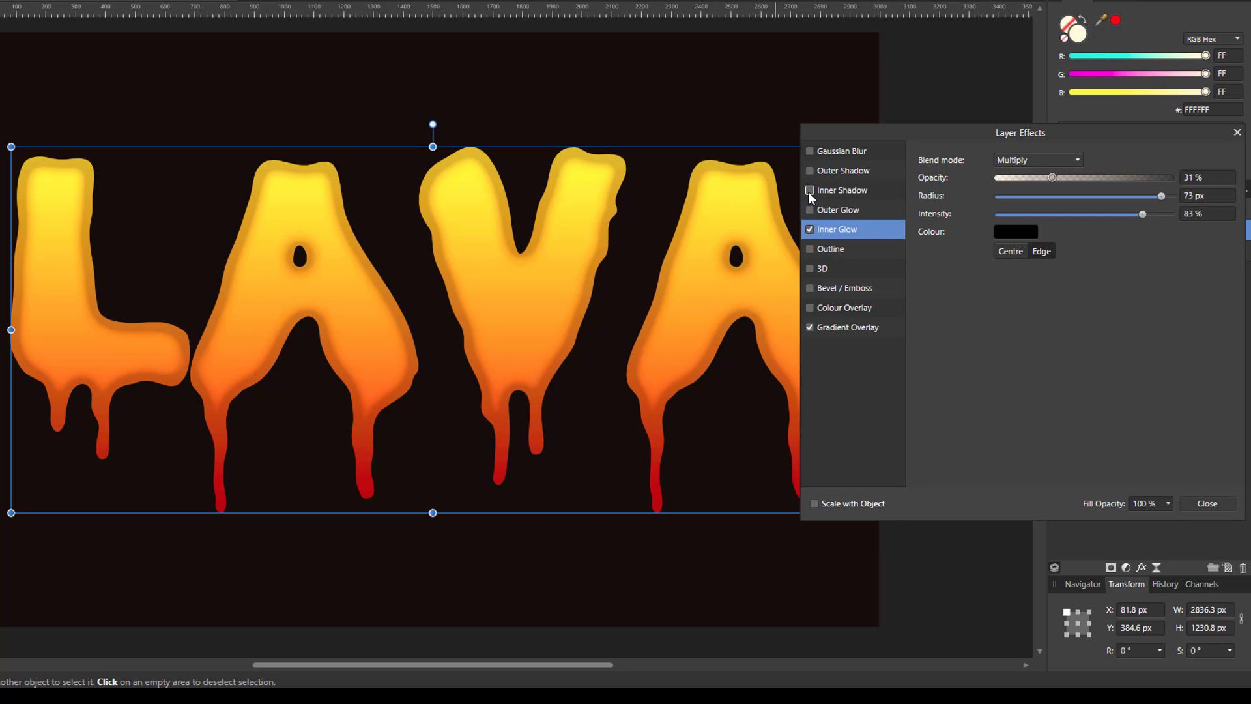
# Add an Inner Shadow effect to the lettering with the Overlay blend mode
pyautogui.click(840, 194)
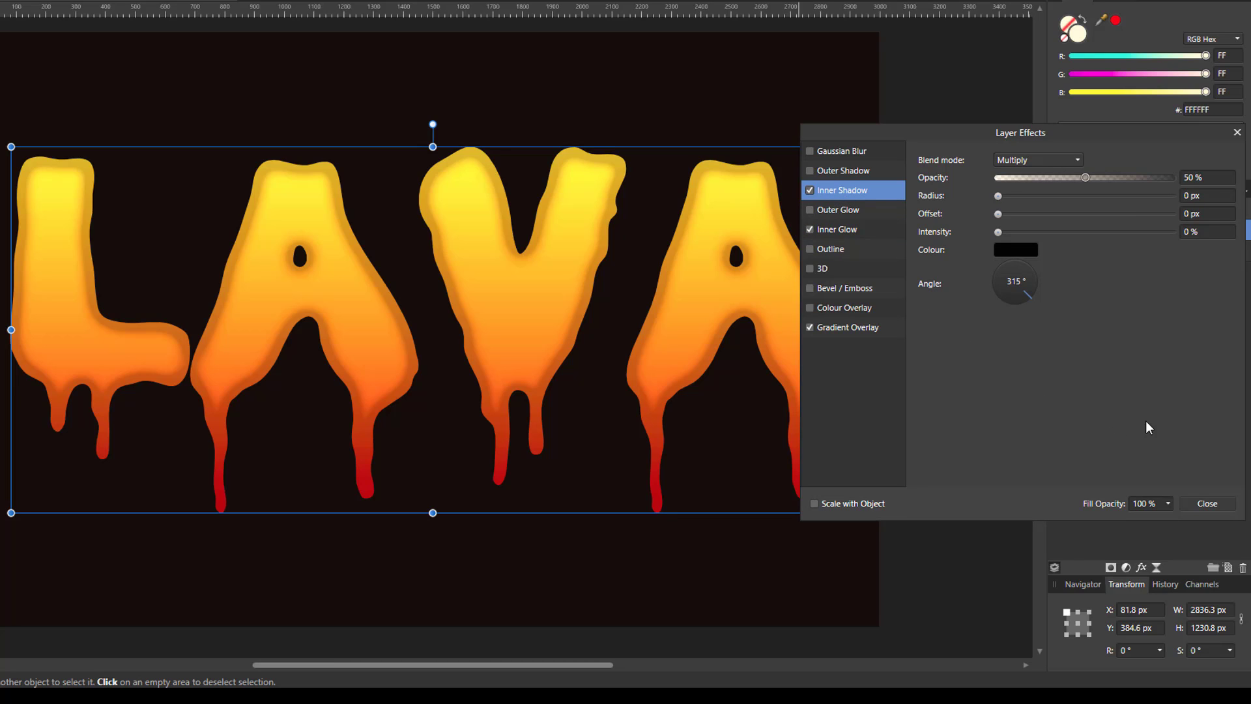
pyautogui.click(1078, 161)
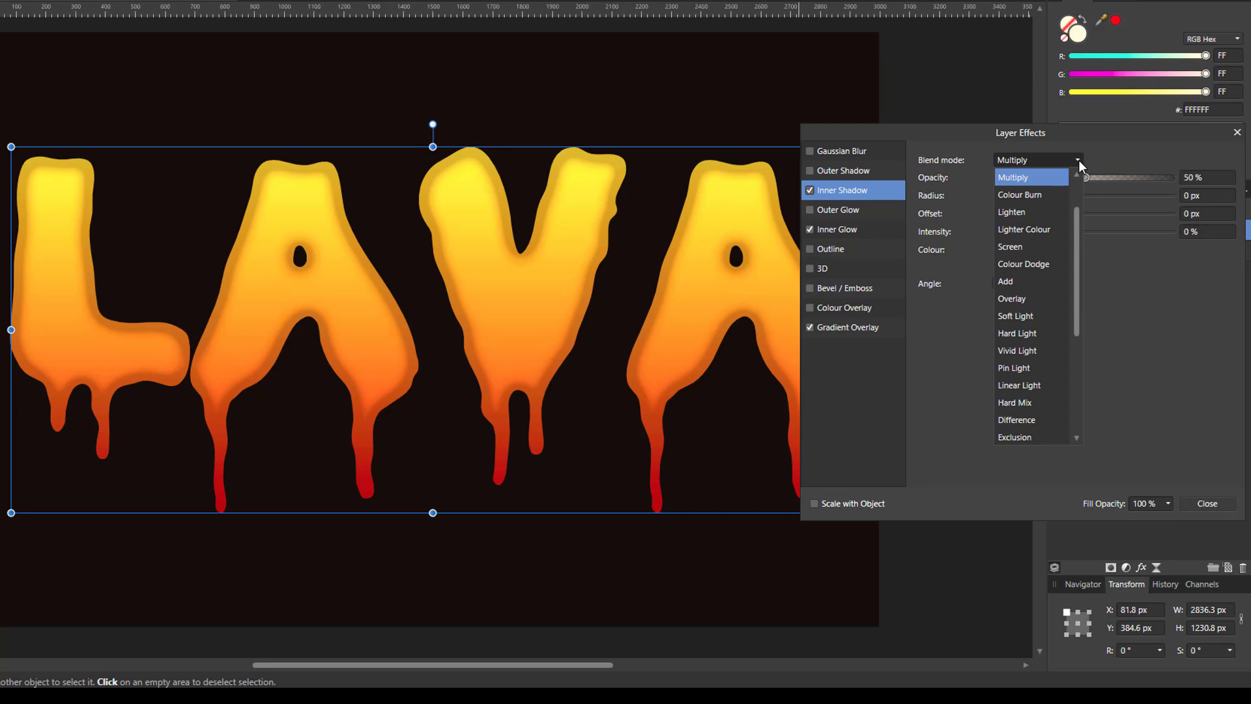
pyautogui.click(1026, 301)
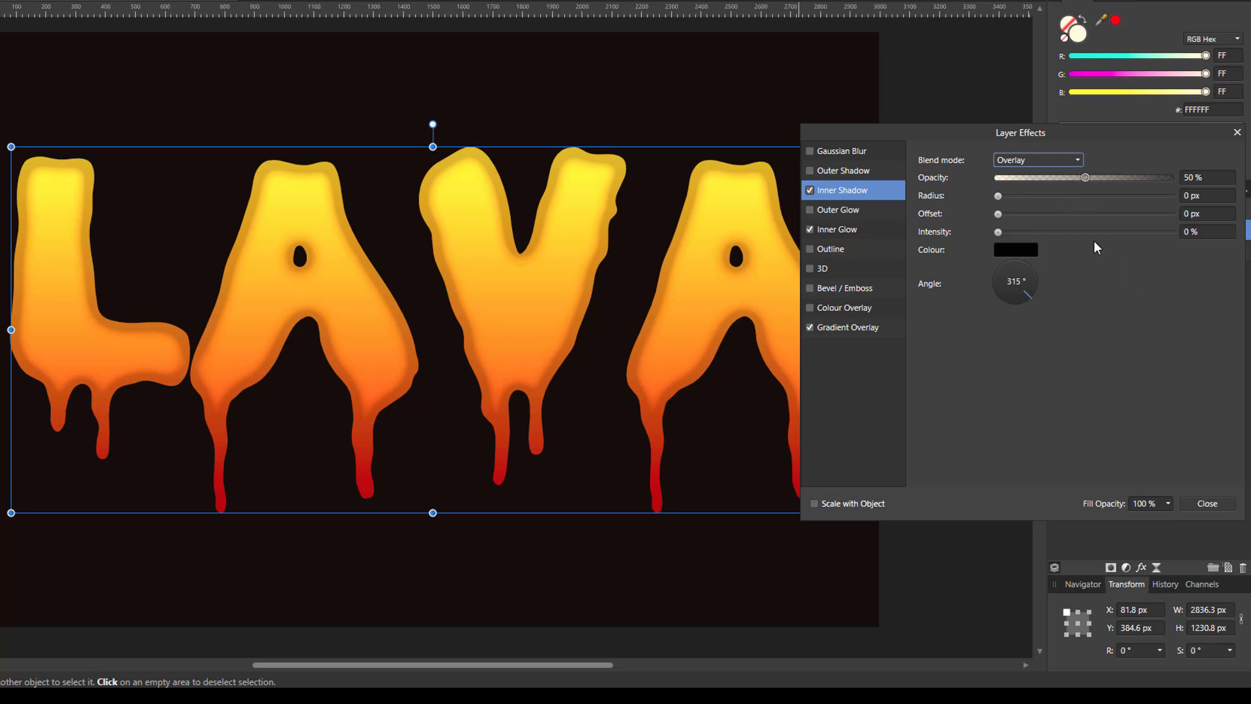
# Set the Inner Shadow radius to 50 px, intensity to 80% and angle to 135°
pyautogui.click(1196, 196)
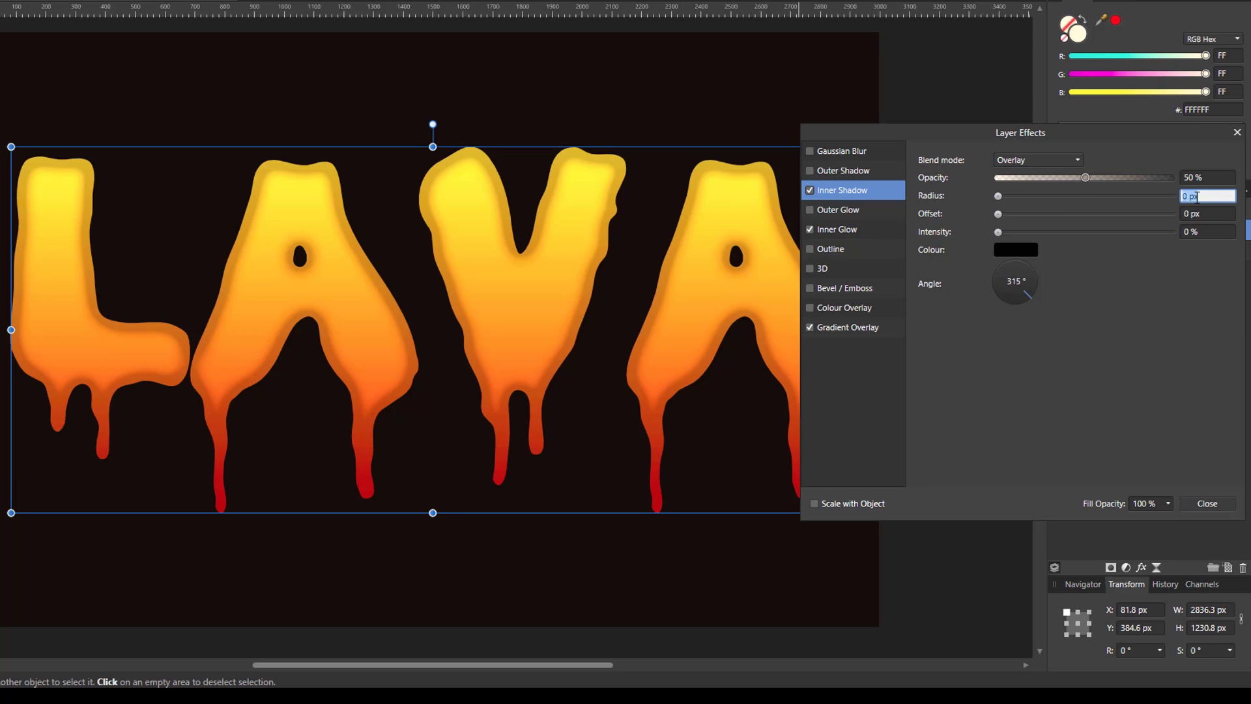
pyautogui.write('50')
pyautogui.click(1191, 232)
pyautogui.write('8')
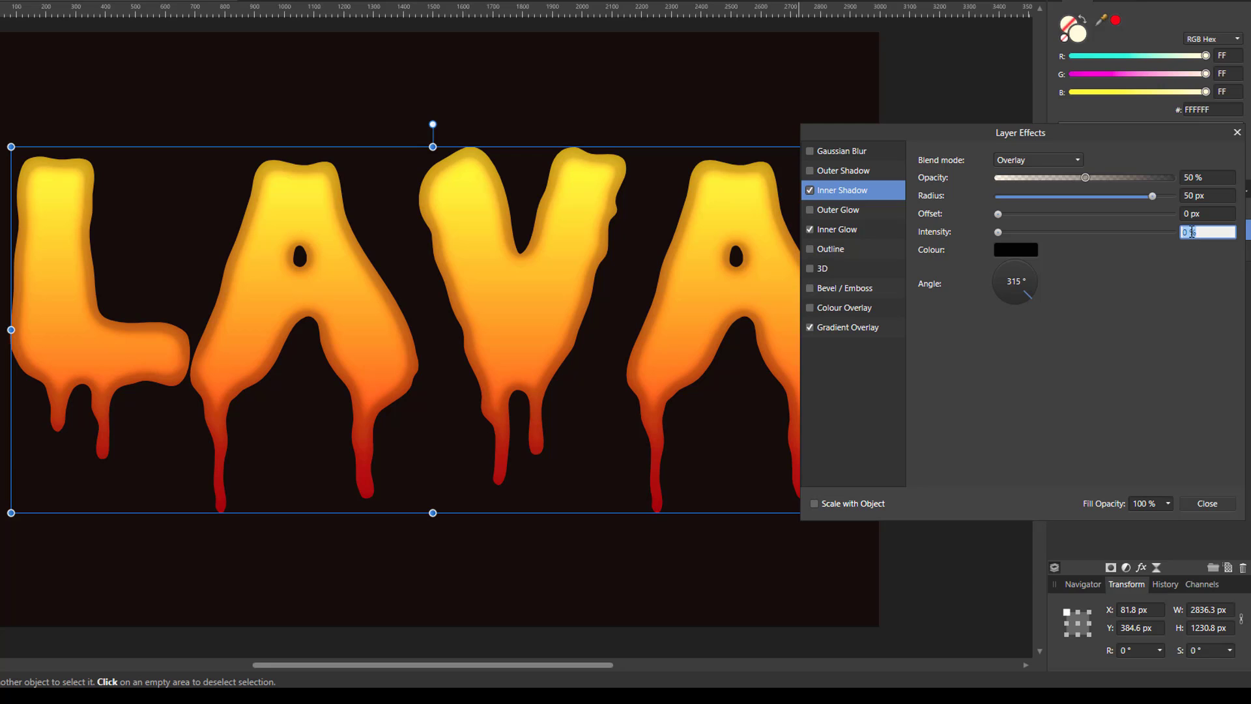
pyautogui.write('0')
pyautogui.press('Return')
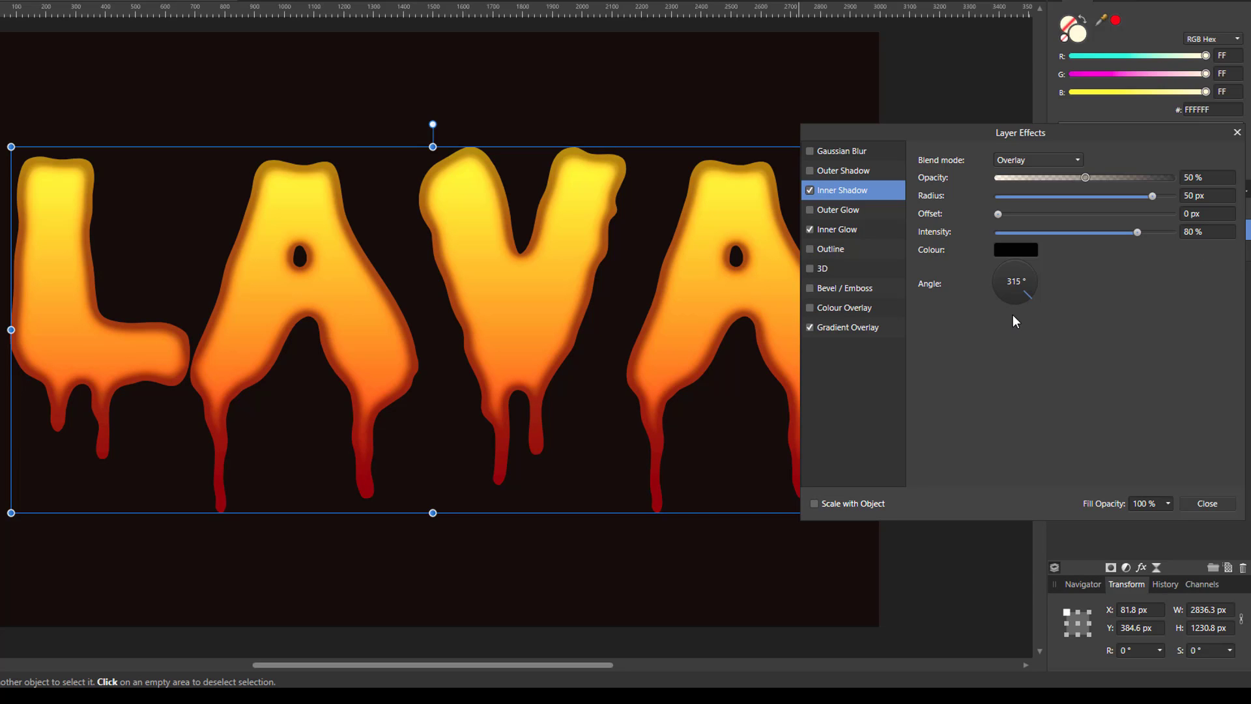
pyautogui.click(999, 270)
# Add a Bevel / Emboss effect and set its shadow to the Overlay blend mode at 21% opacity
pyautogui.click(811, 288)
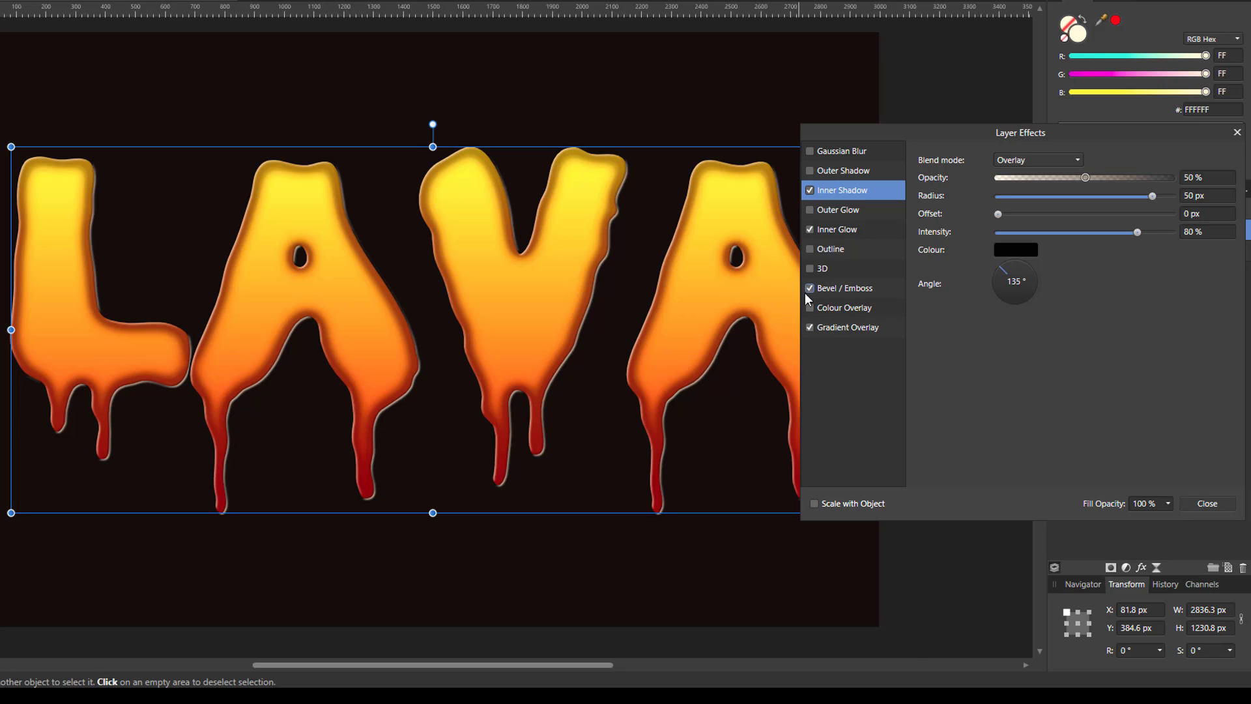
pyautogui.click(846, 288)
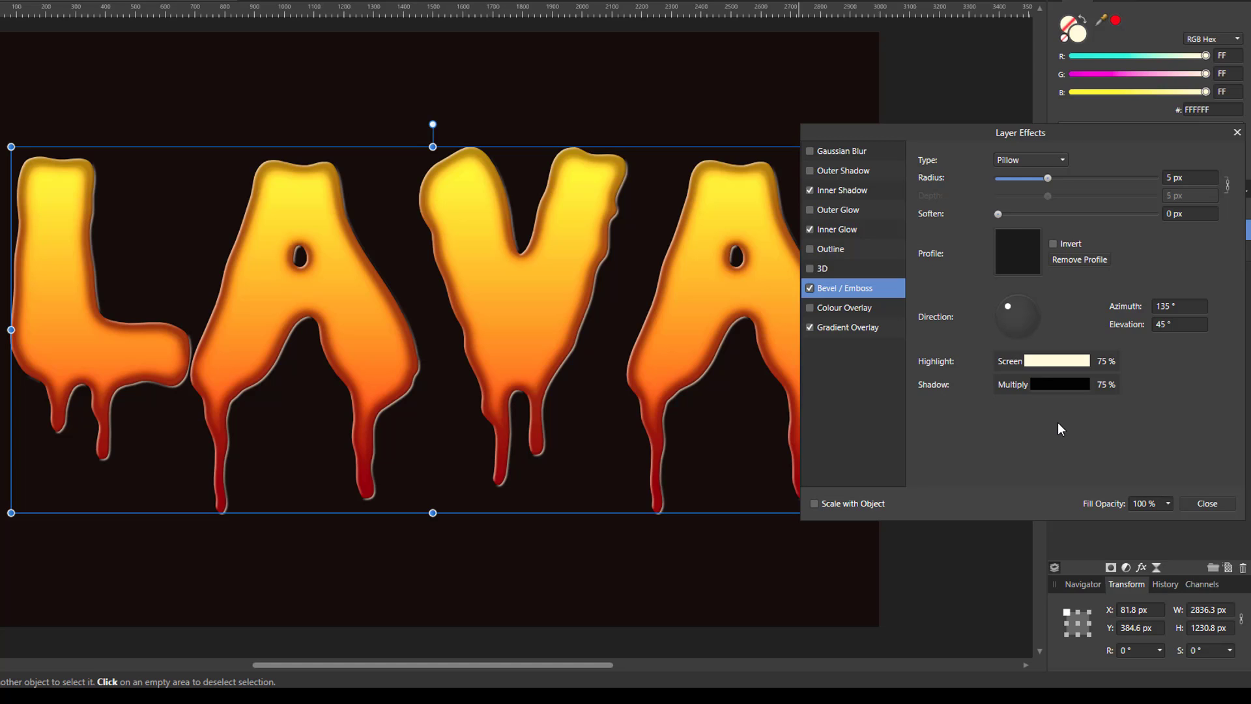
pyautogui.click(1060, 385)
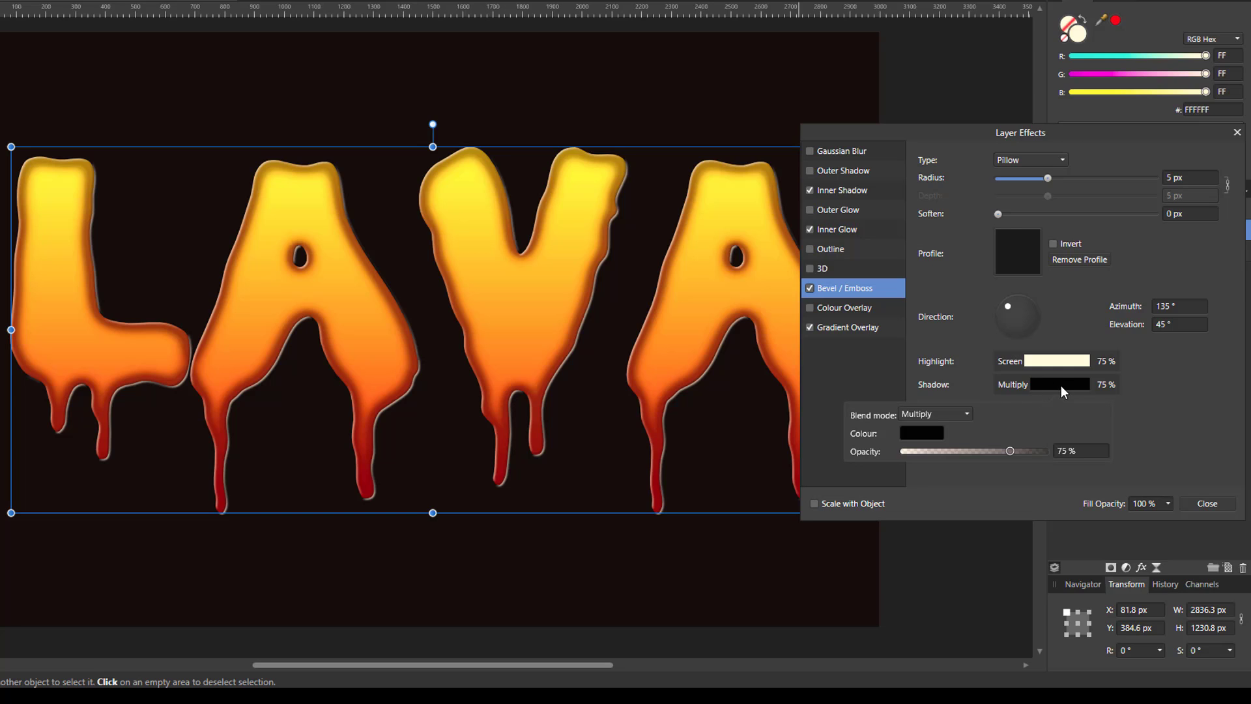
pyautogui.click(965, 414)
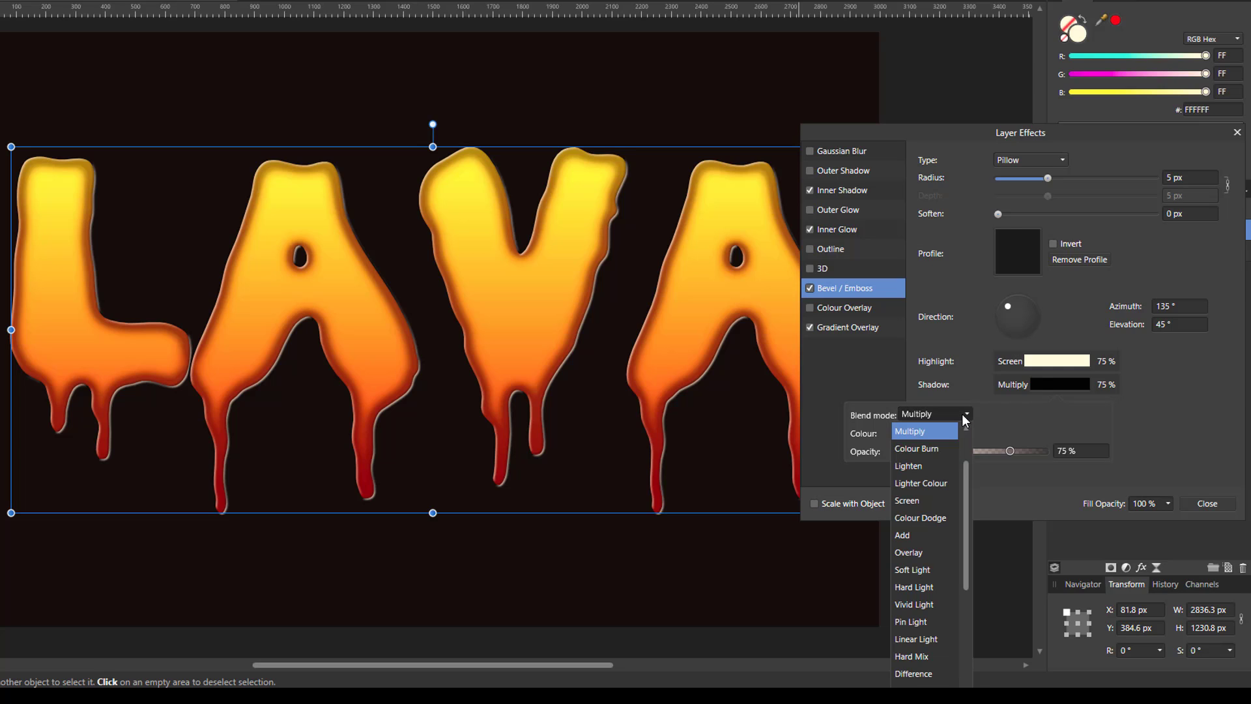
pyautogui.click(925, 551)
pyautogui.moveTo(1009, 451); pyautogui.dragTo(943, 449)
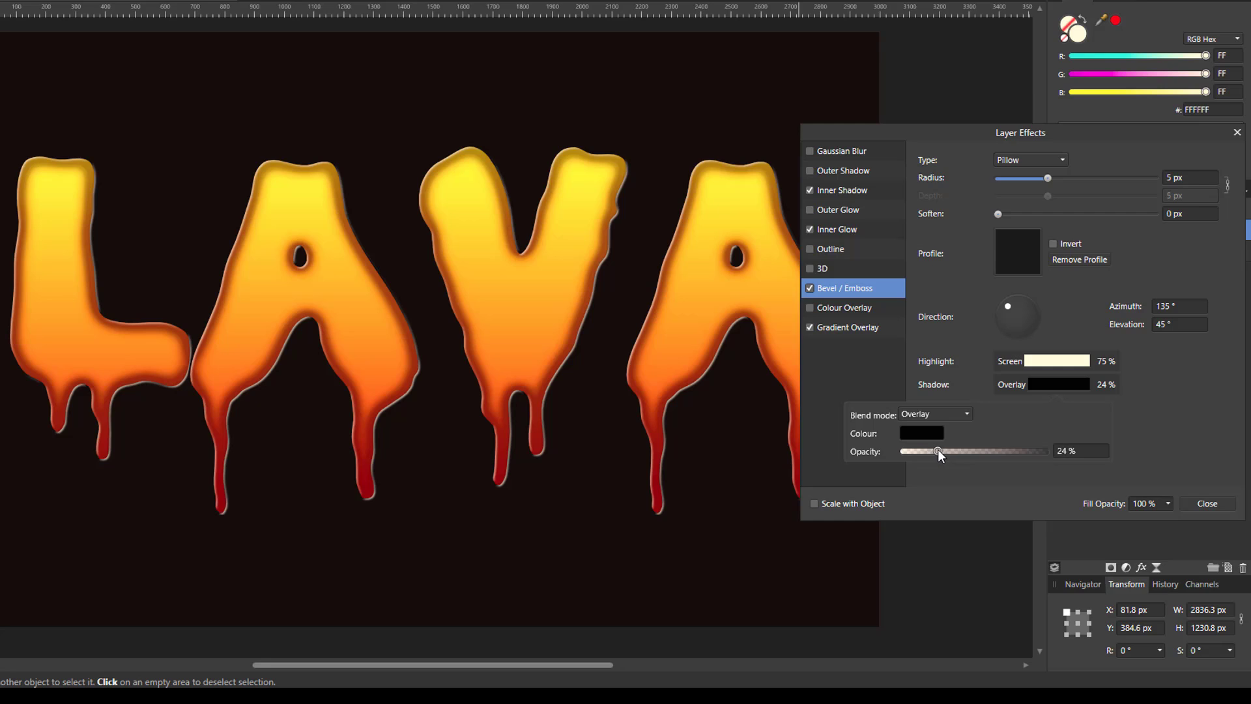
pyautogui.click(1135, 418)
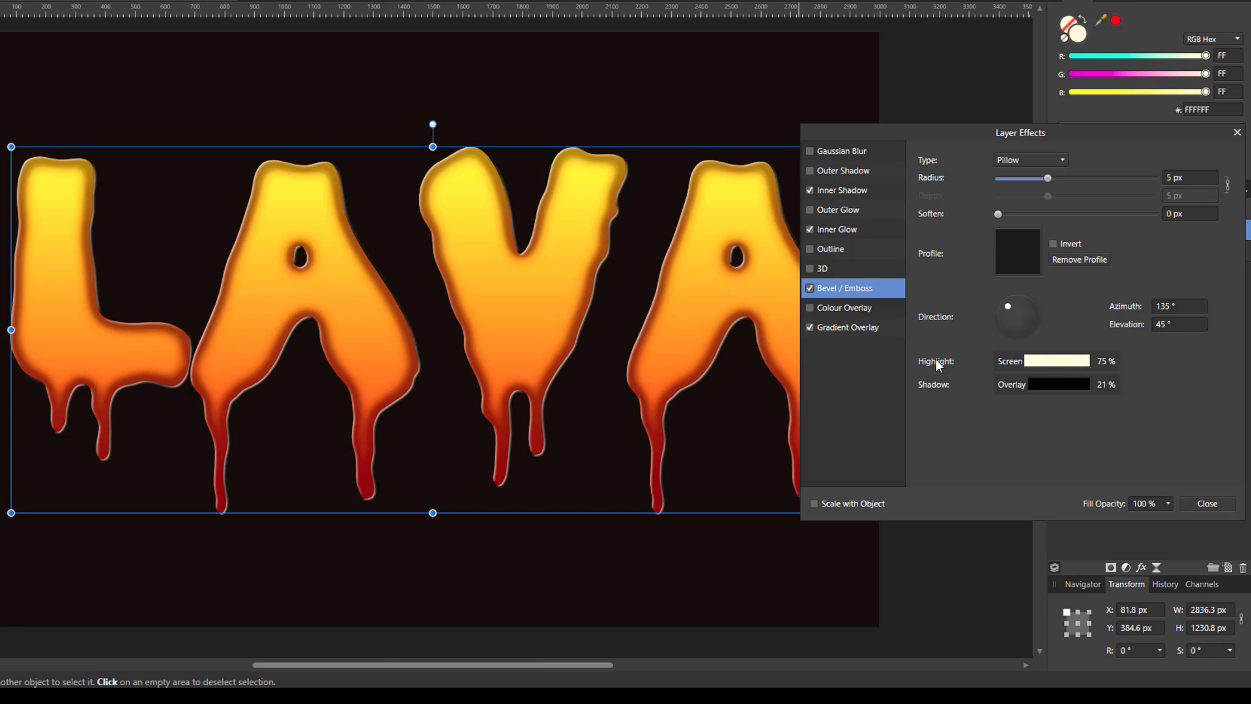
# Set the Bevel / Emboss highlight to the Colour Dodge blend mode at 81% opacity
pyautogui.click(1057, 361)
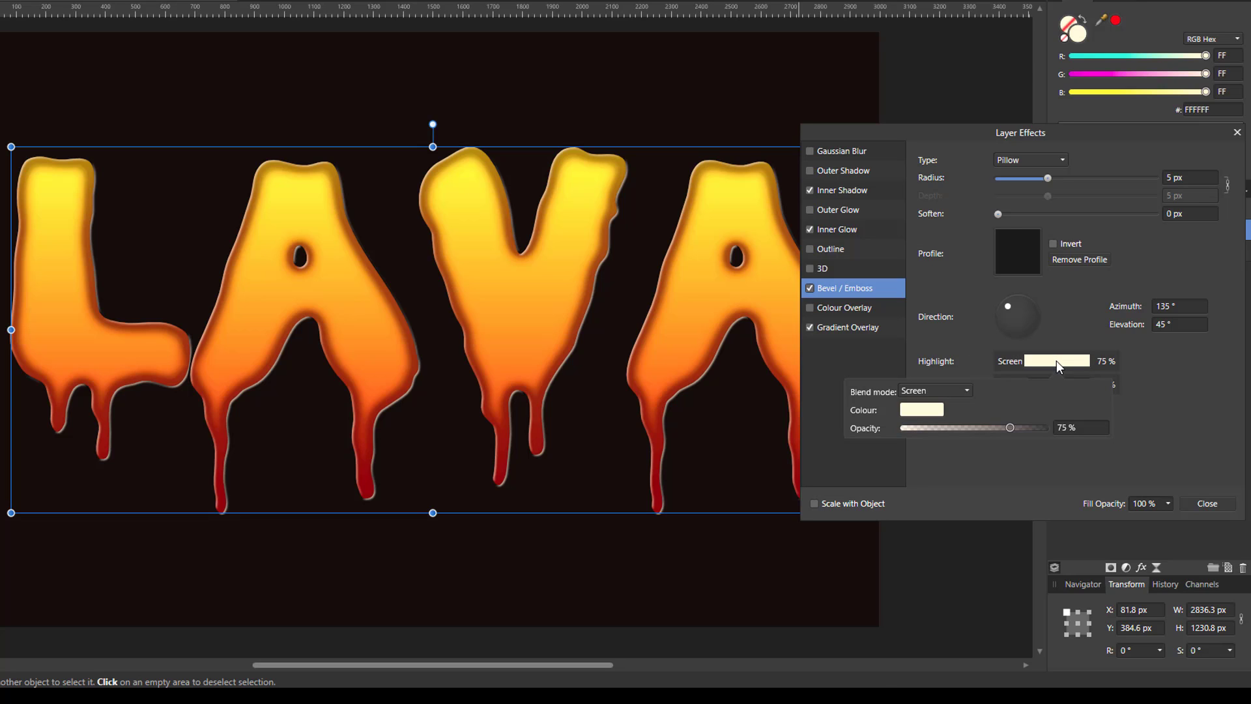
pyautogui.click(968, 392)
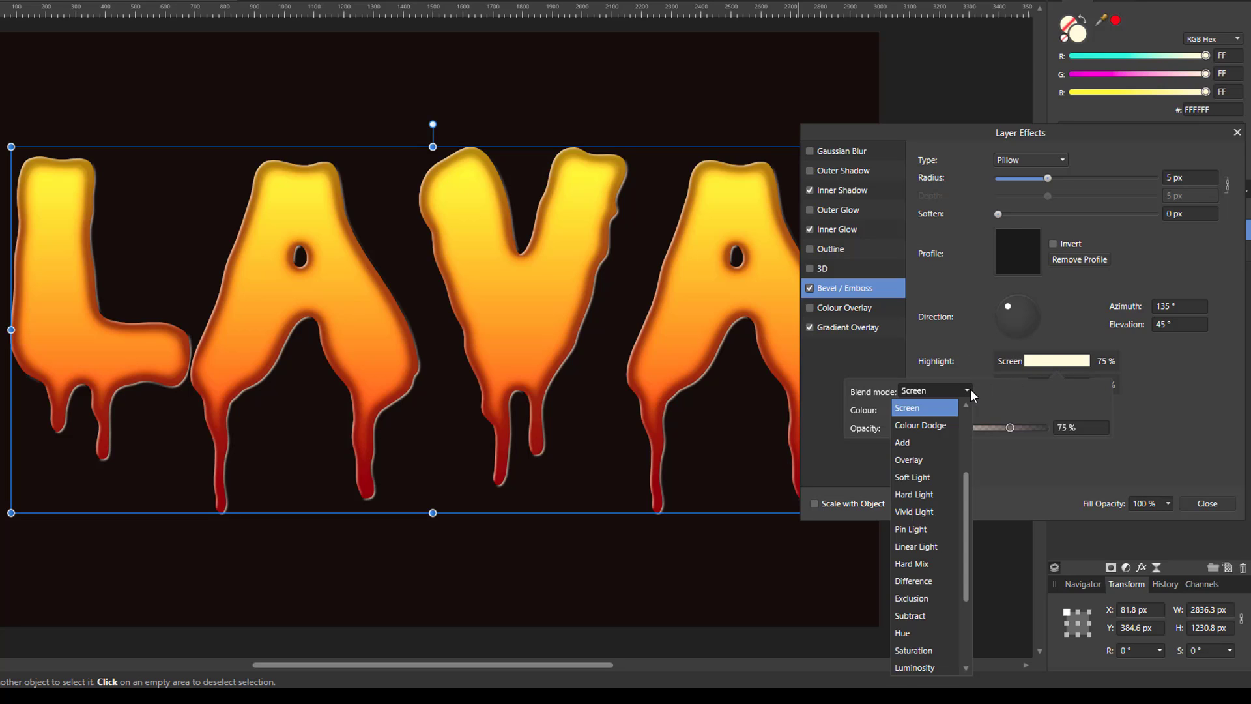
pyautogui.click(935, 424)
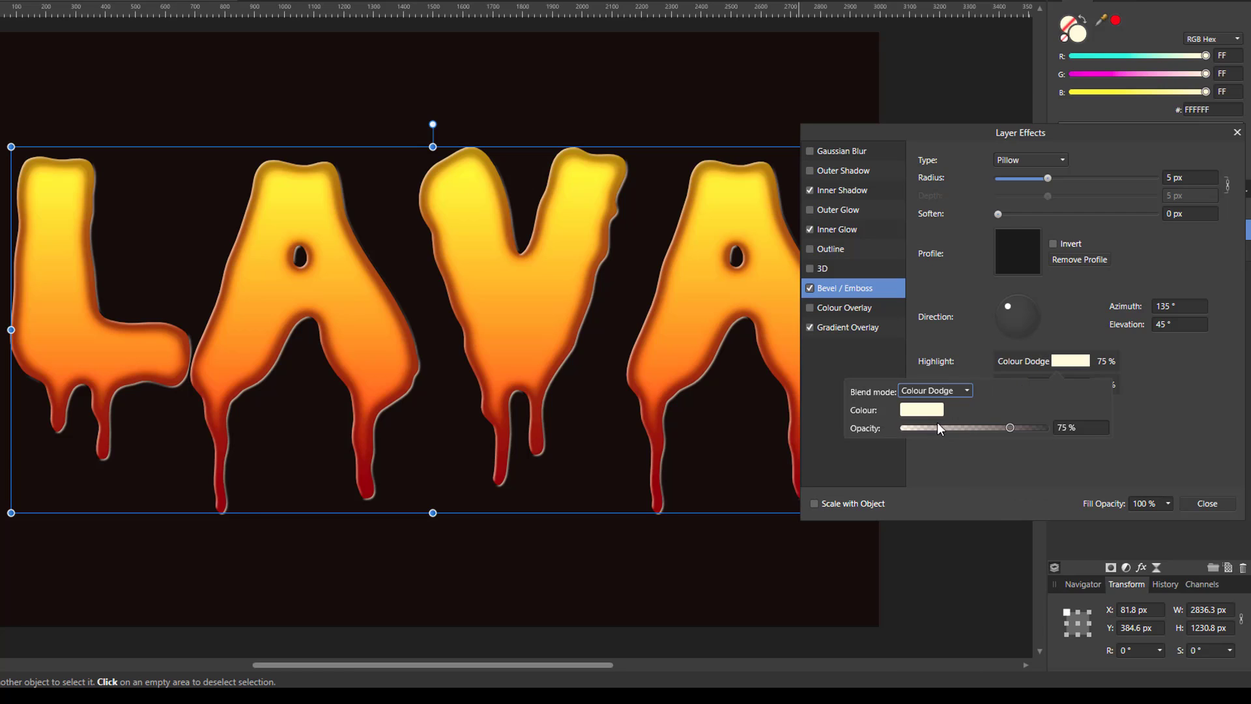
pyautogui.click(1011, 427)
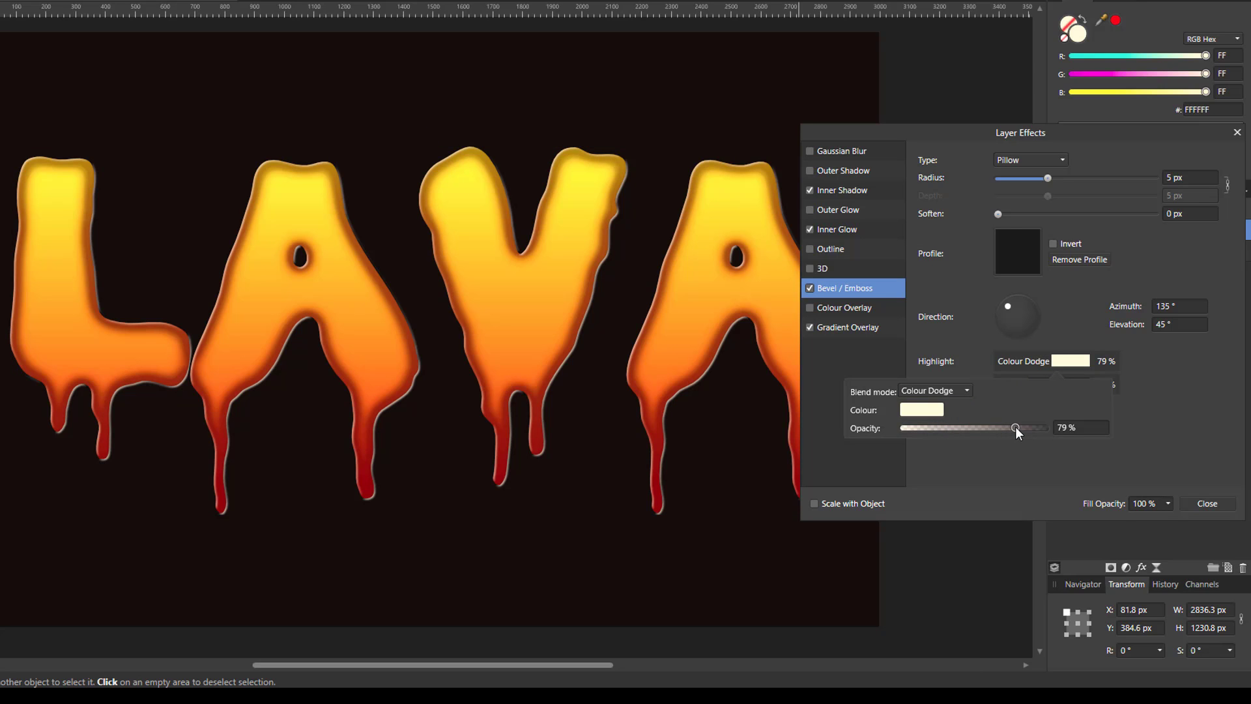
pyautogui.moveTo(1015, 426); pyautogui.dragTo(1018, 427)
pyautogui.click(1159, 412)
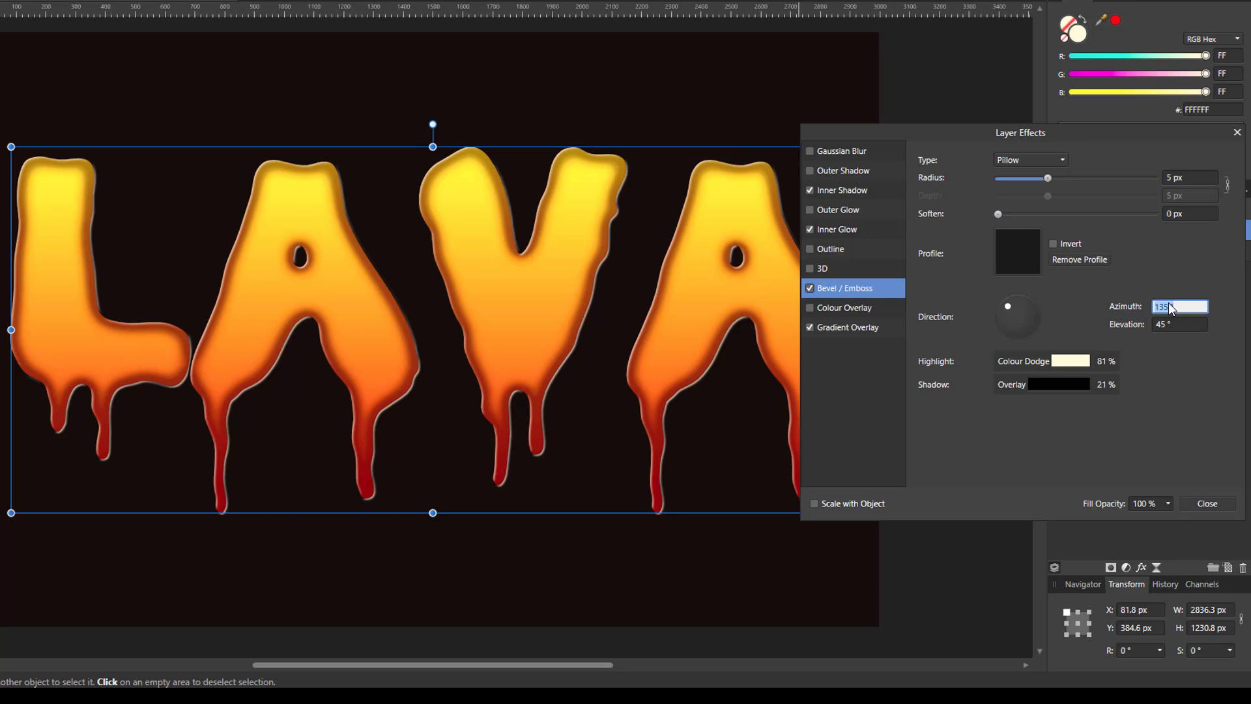
# Set the Bevel / Emboss light direction to an azimuth of 120° and an elevation of 60°
pyautogui.write('120')
pyautogui.click(1162, 326)
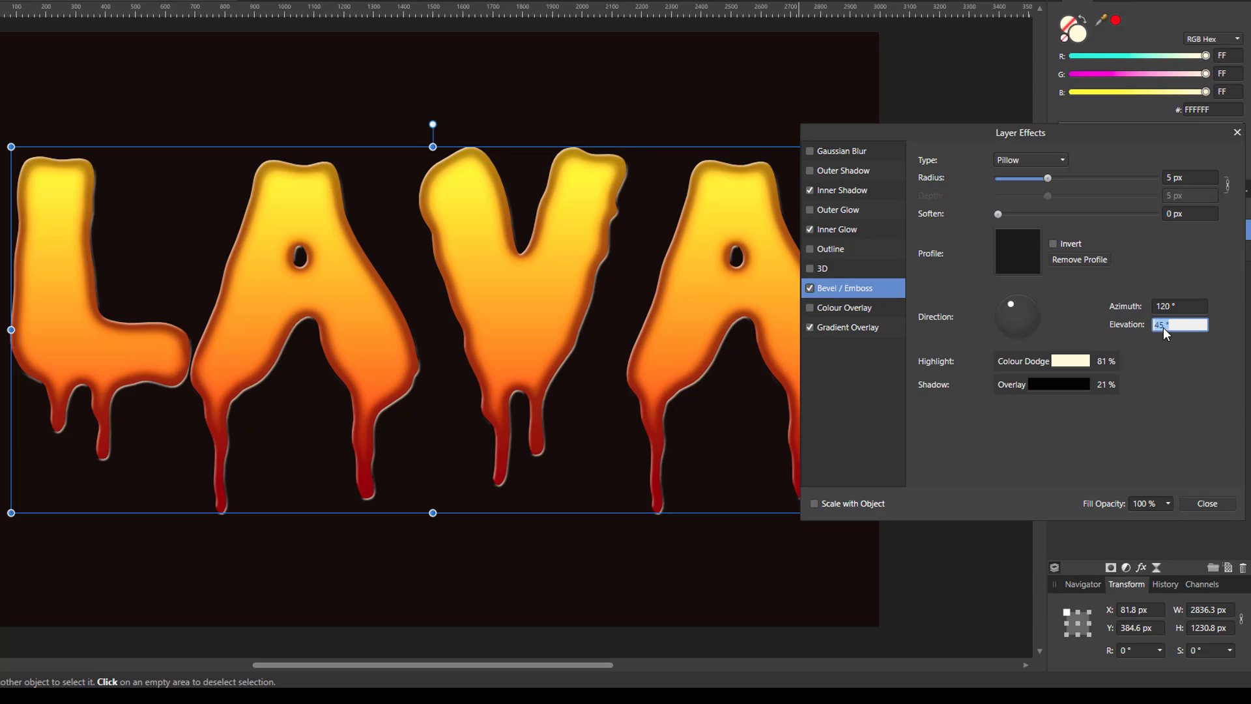
pyautogui.press('Return')
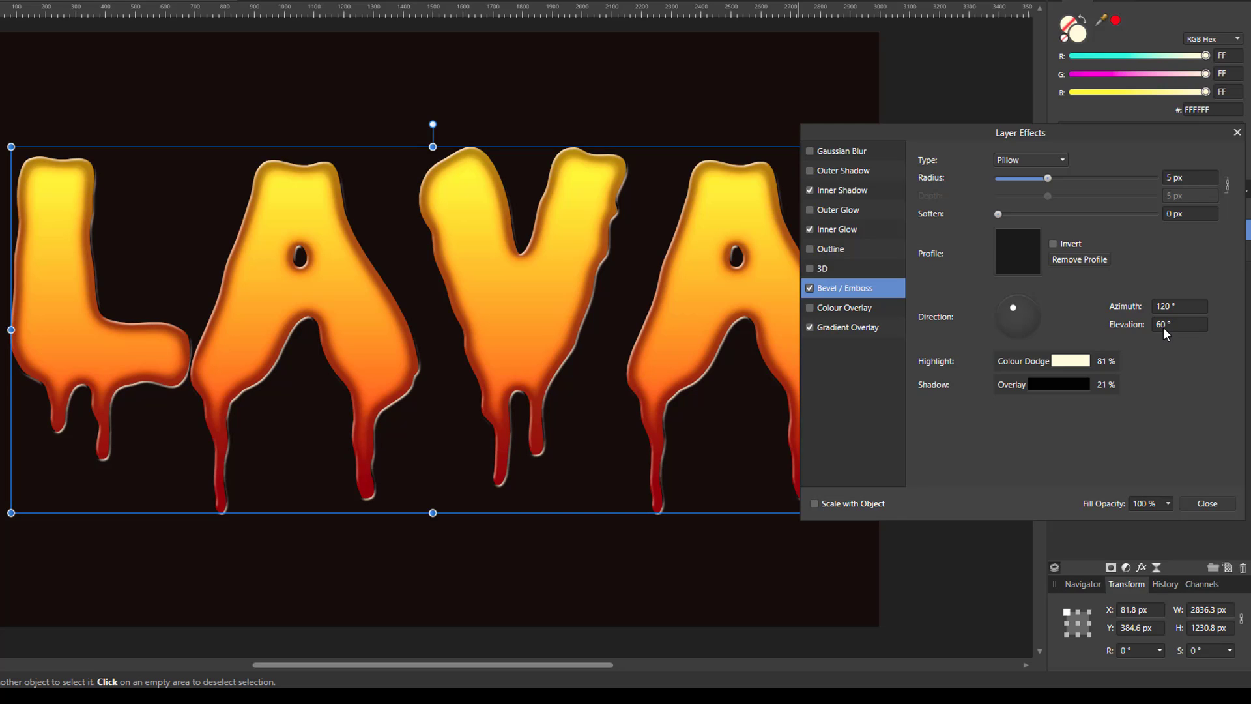
# Invert the Bevel / Emboss profile and set its radius to 13 px and soften to 2 px
pyautogui.click(1053, 244)
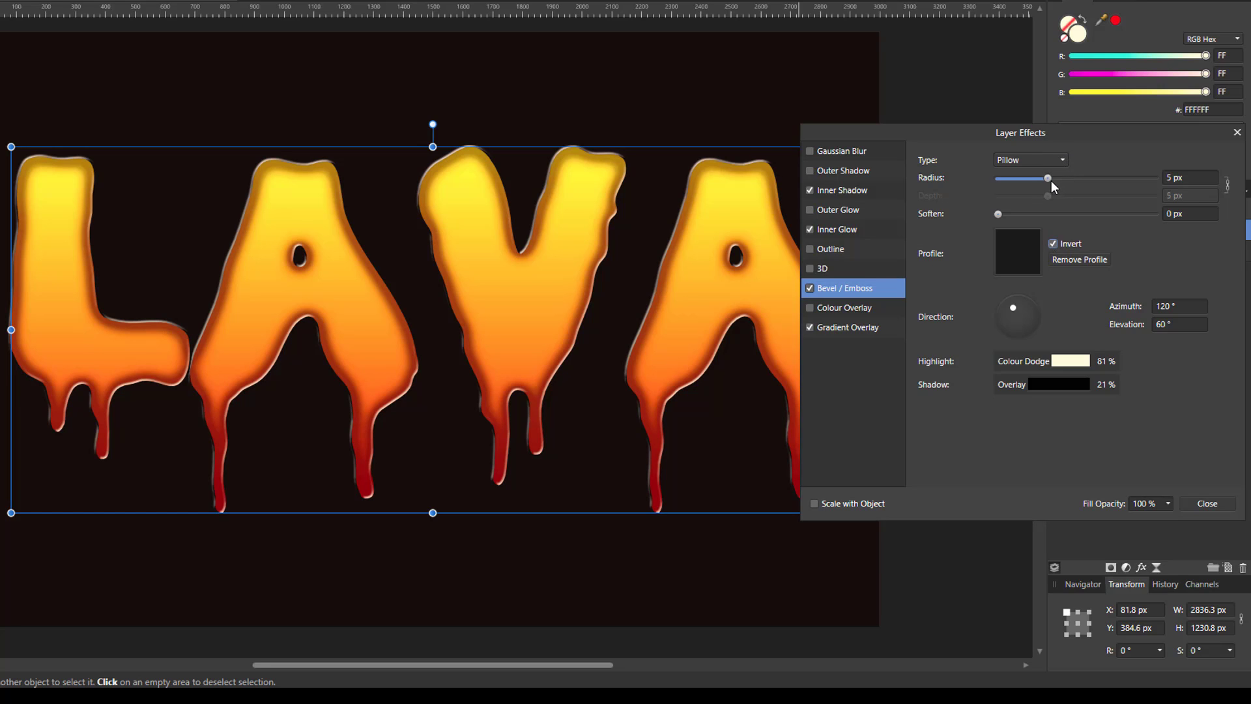
pyautogui.moveTo(1049, 177); pyautogui.dragTo(1071, 176)
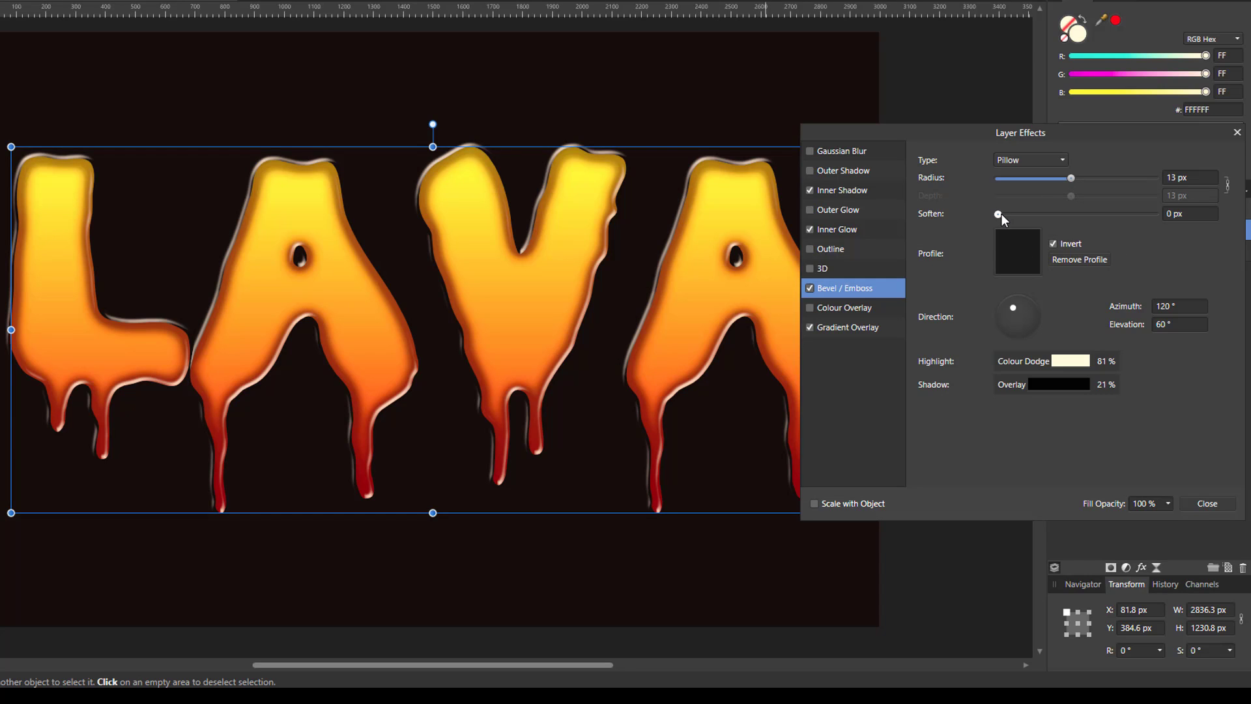
pyautogui.moveTo(1000, 213); pyautogui.dragTo(1009, 212)
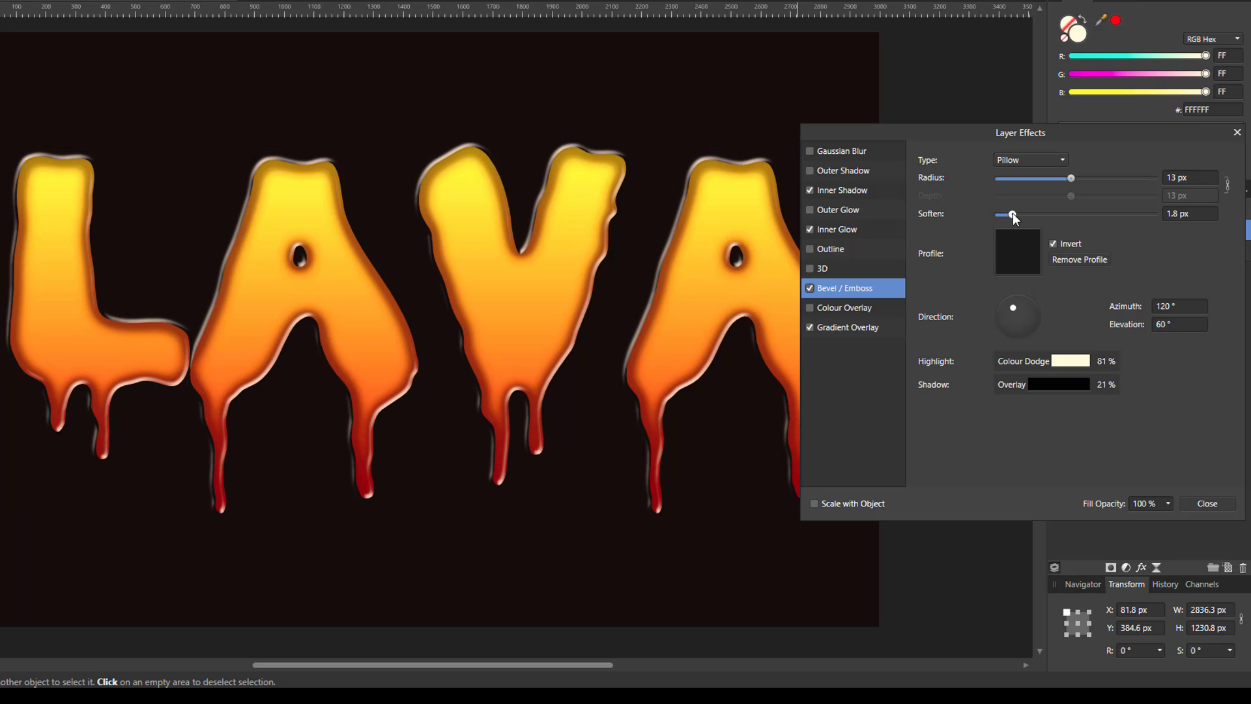
pyautogui.moveTo(1013, 218); pyautogui.dragTo(1015, 217)
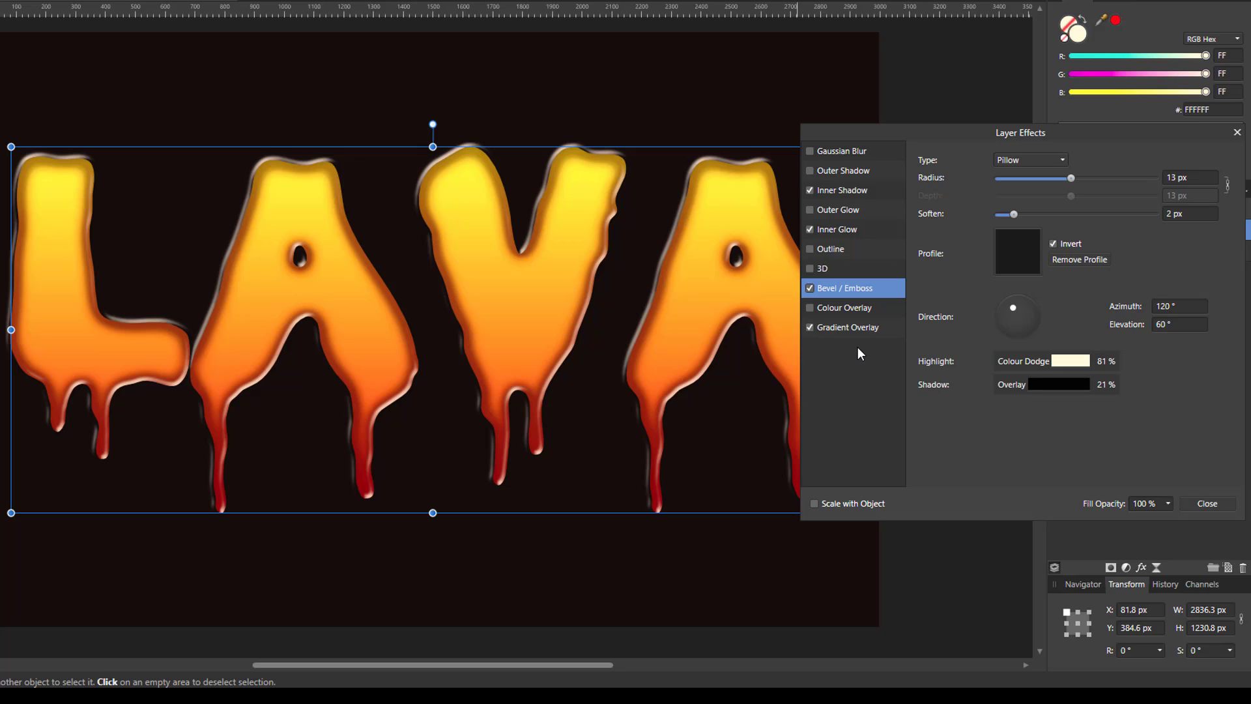
# Add a 3D effect to the lettering with a 30.4 px radius, 100% specular and 26% shininess
pyautogui.click(811, 268)
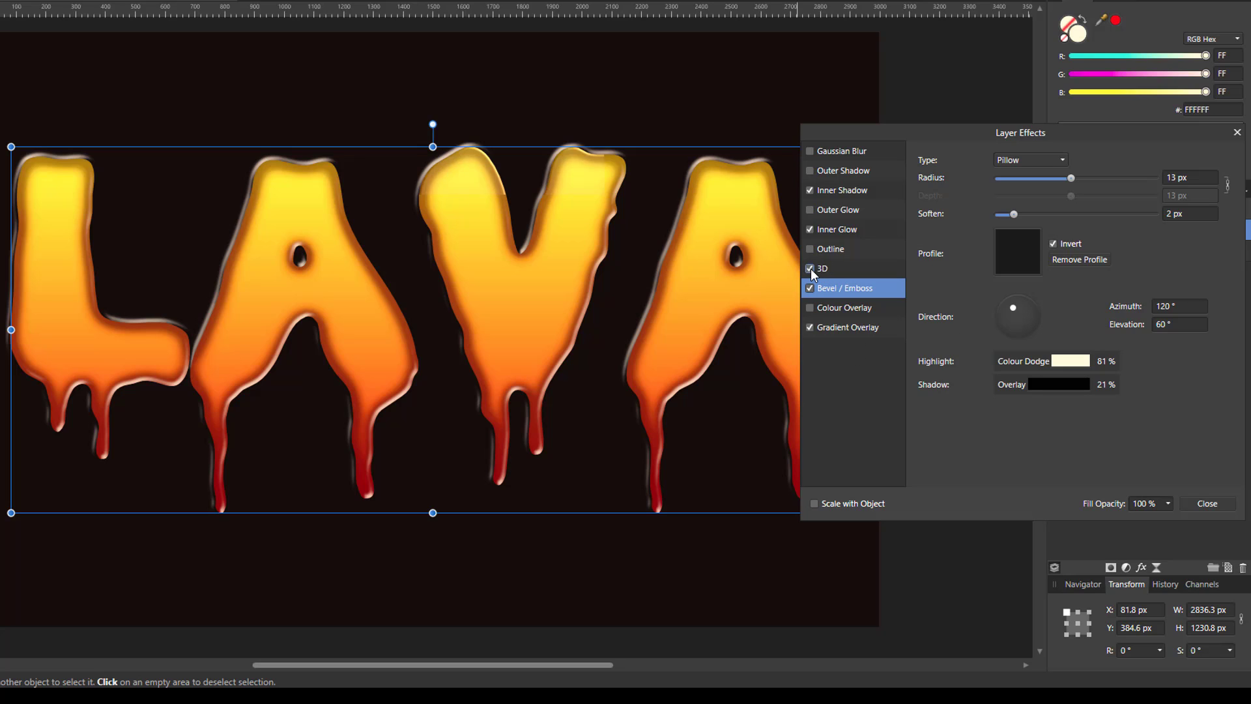
pyautogui.click(834, 269)
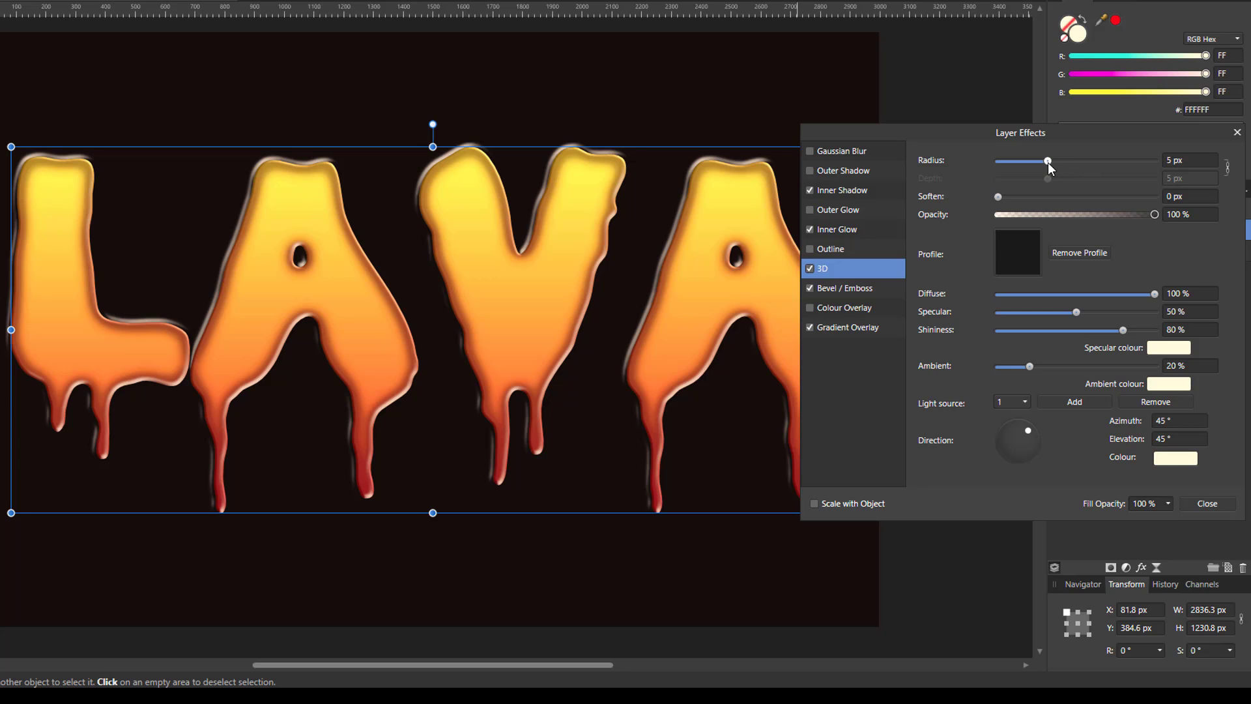
pyautogui.moveTo(1047, 162); pyautogui.dragTo(1100, 163)
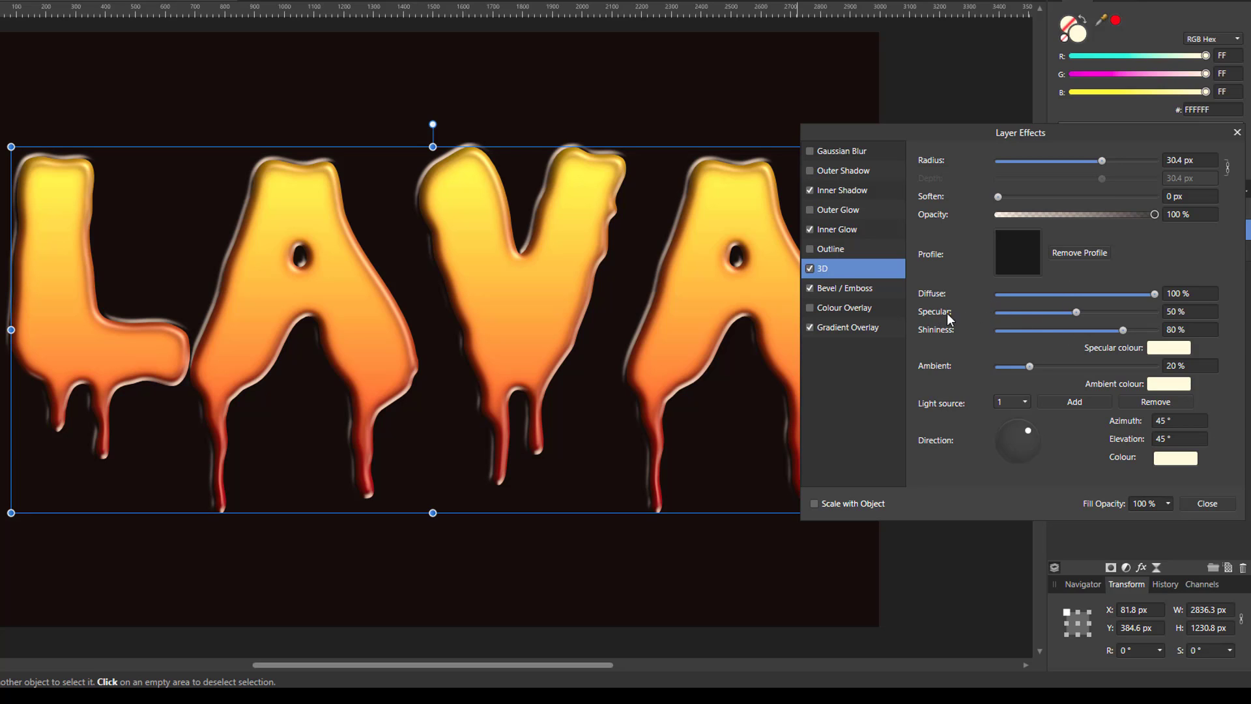
pyautogui.moveTo(1076, 312); pyautogui.dragTo(1154, 312)
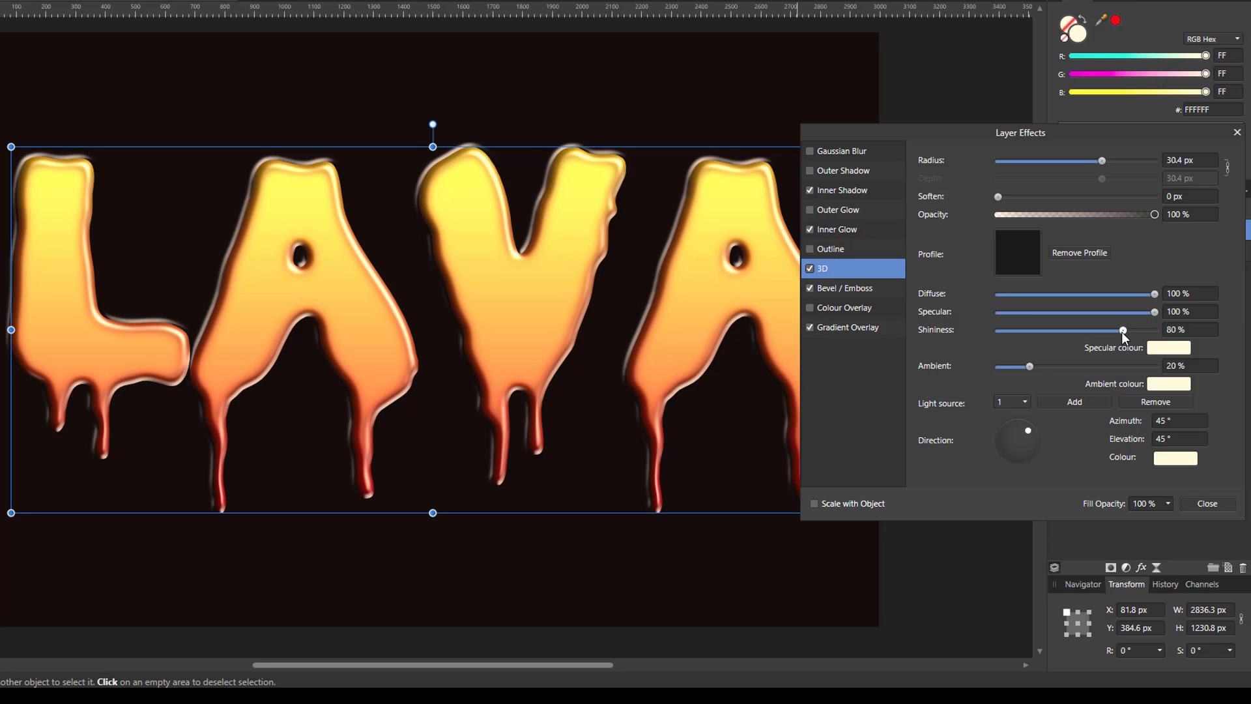
pyautogui.moveTo(1120, 331); pyautogui.dragTo(1049, 330)
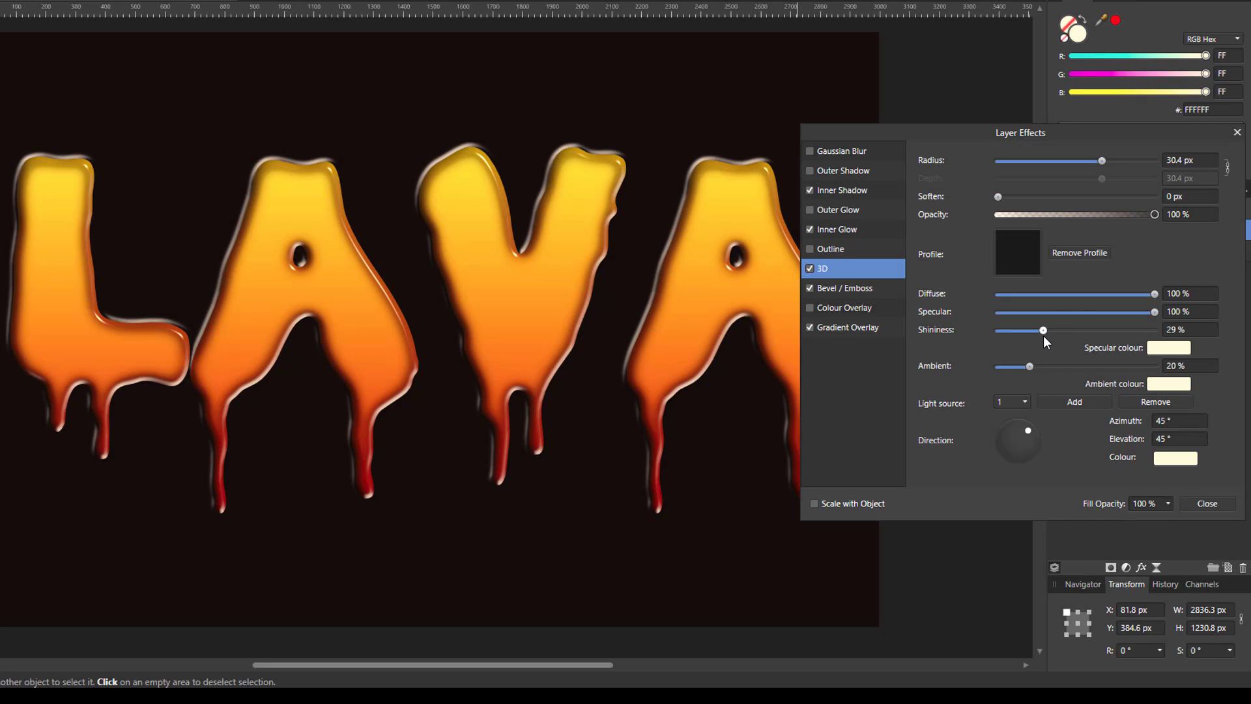
pyautogui.moveTo(1031, 335)
pyautogui.mouseDown()
pyautogui.moveTo(1062, 332)
pyautogui.moveTo(992, 337)
pyautogui.moveTo(1033, 334)
pyautogui.mouseUp()
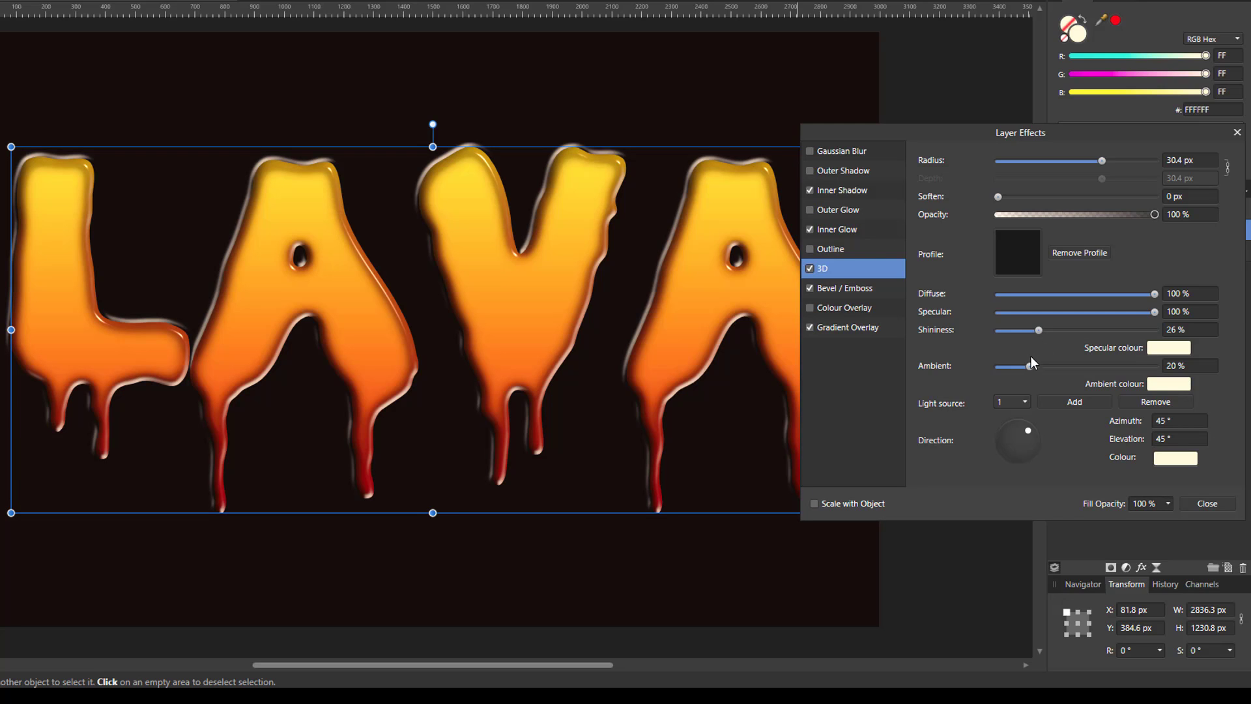
pyautogui.click(1207, 503)
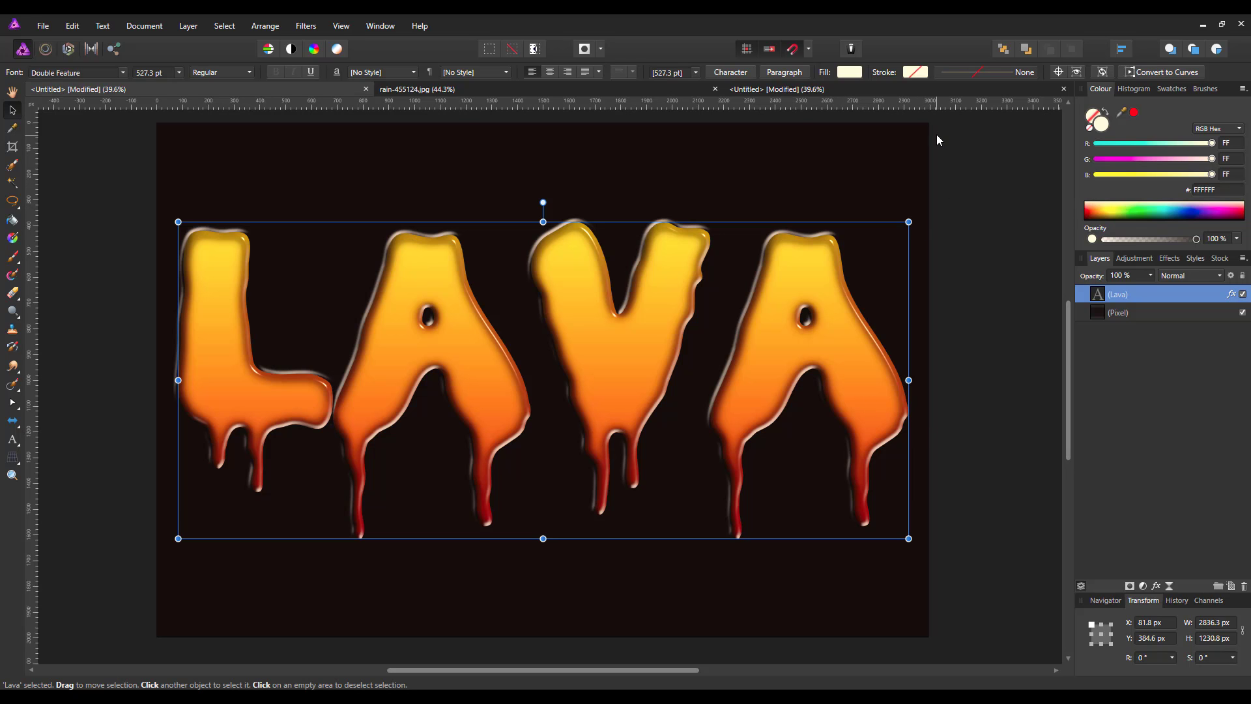
# Copy the raindrop photo layer from rain-455124.jpg and paste it above the Lava text in the first untitled document
pyautogui.press('h')
pyautogui.click(539, 89)
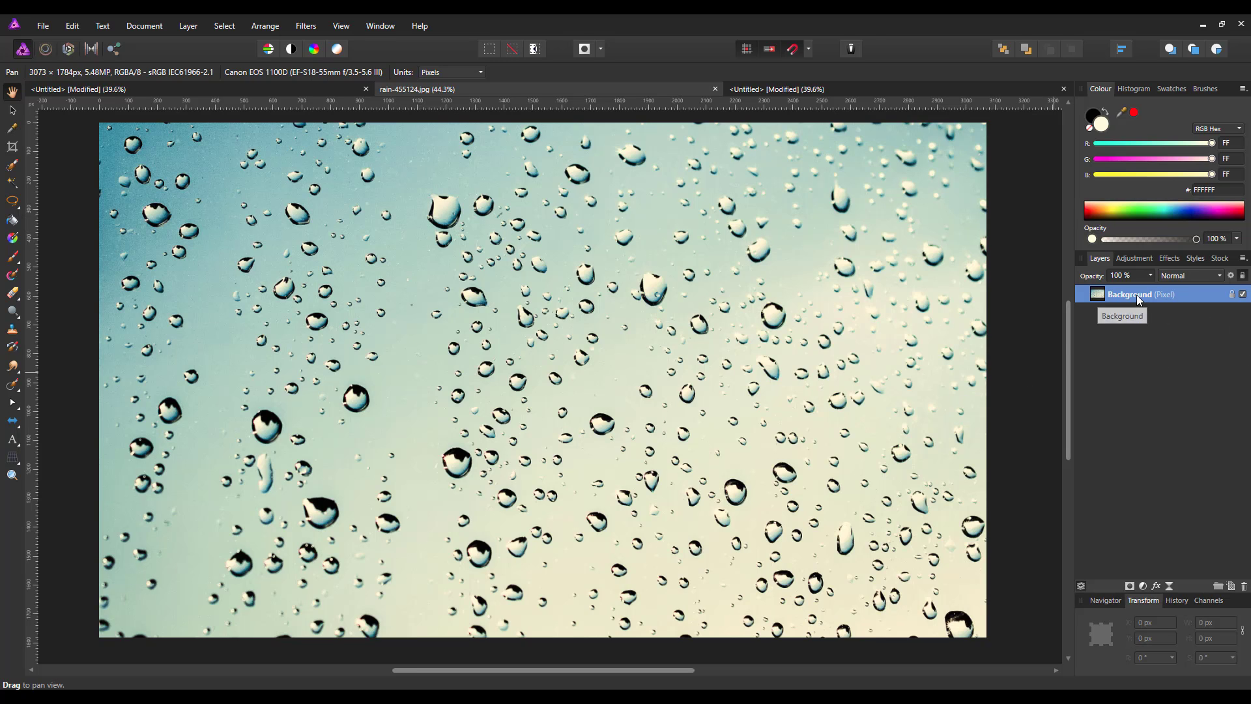
pyautogui.rightClick(1116, 297)
pyautogui.click(1092, 324)
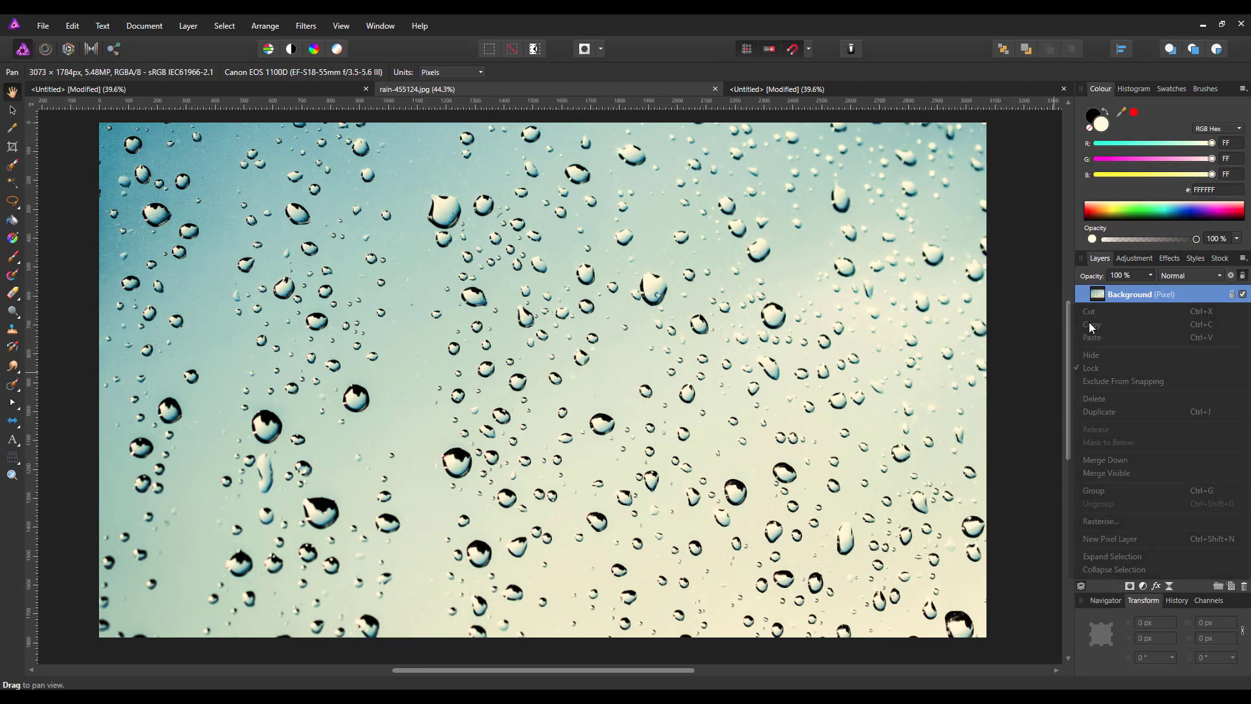
pyautogui.click(810, 92)
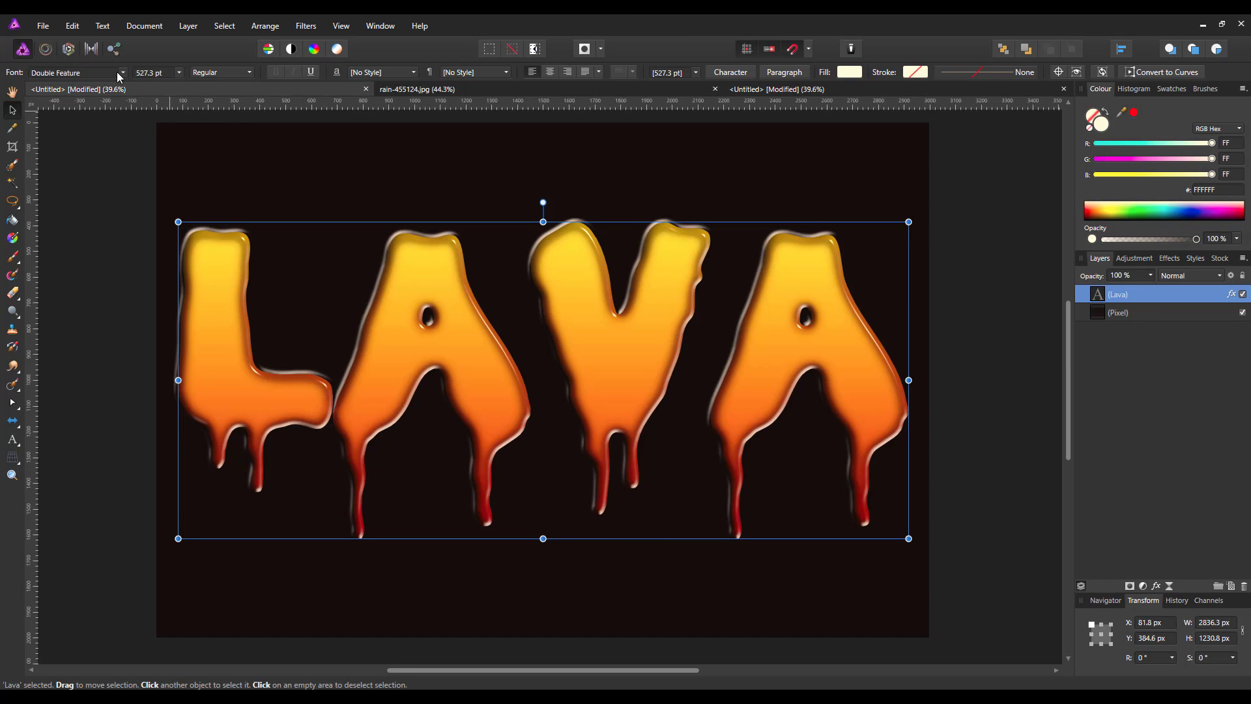
pyautogui.click(73, 26)
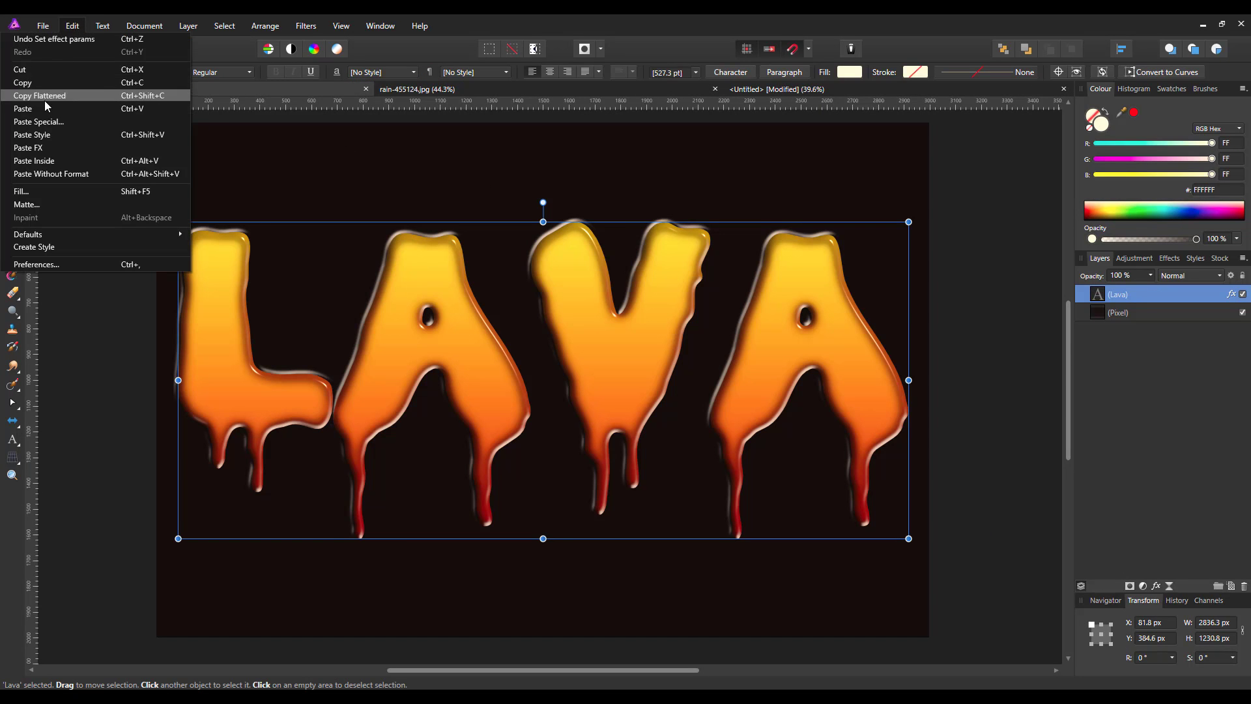
pyautogui.click(24, 109)
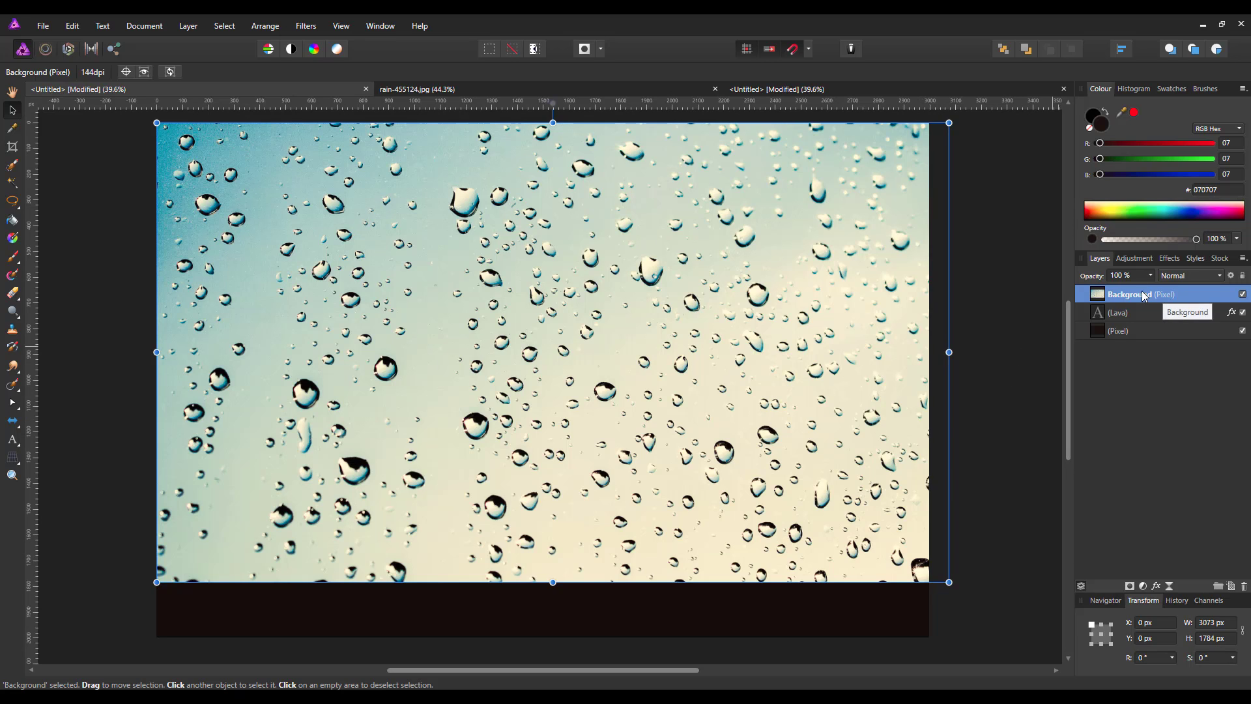
# Set the raindrop layer's blend mode to Darken and fit it over the lettering at about 2933 × 1721 px
pyautogui.click(1224, 279)
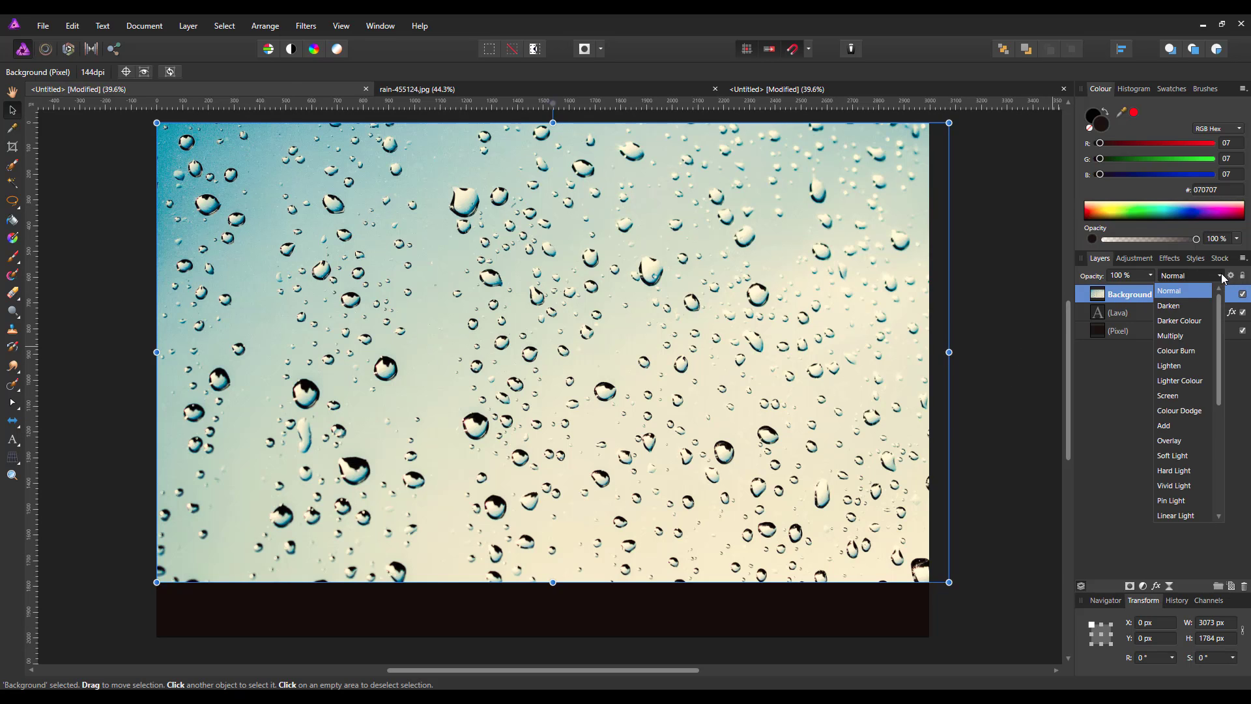
pyautogui.click(1167, 307)
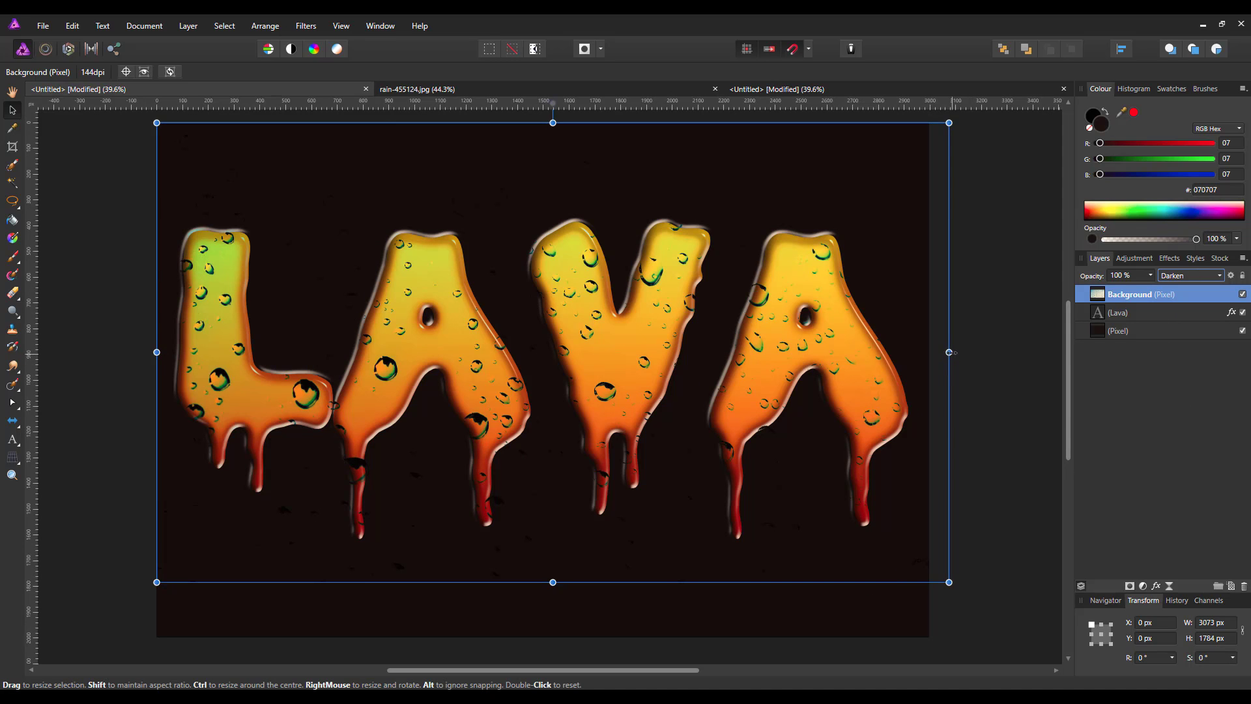
pyautogui.moveTo(950, 352); pyautogui.dragTo(940, 351)
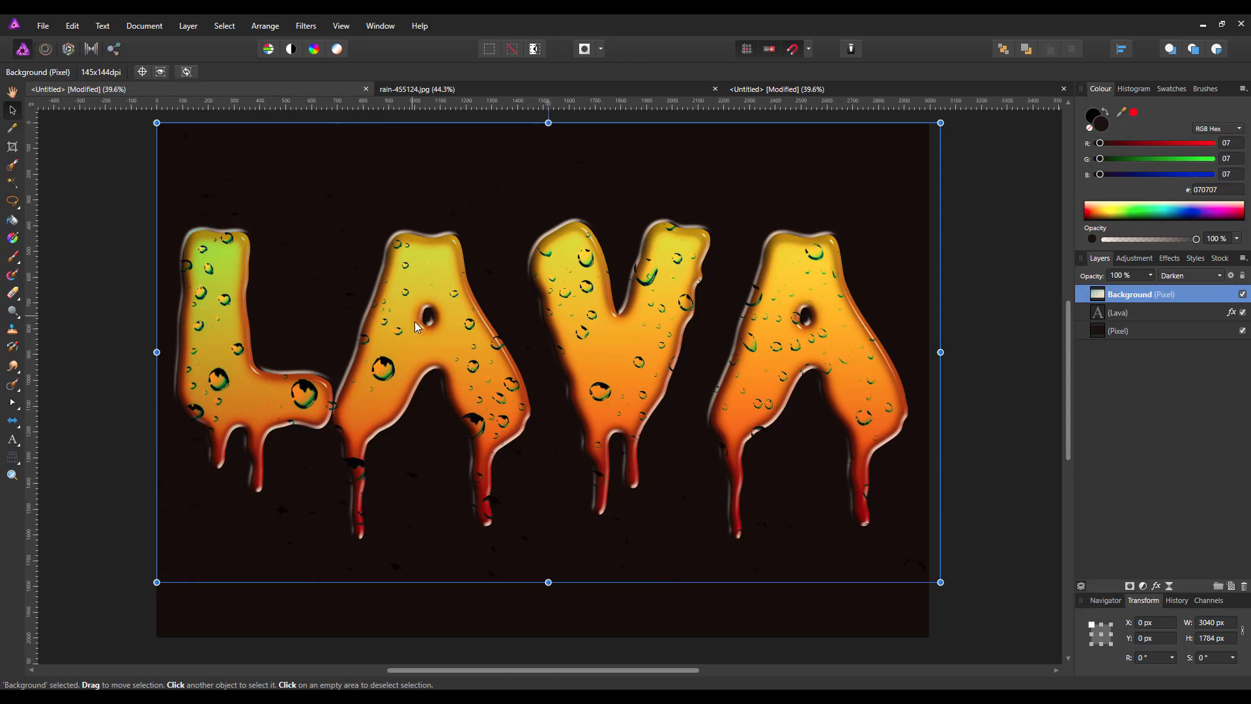
pyautogui.moveTo(417, 326)
pyautogui.mouseDown()
pyautogui.moveTo(464, 325)
pyautogui.moveTo(402, 335)
pyautogui.moveTo(417, 338)
pyautogui.mouseUp()
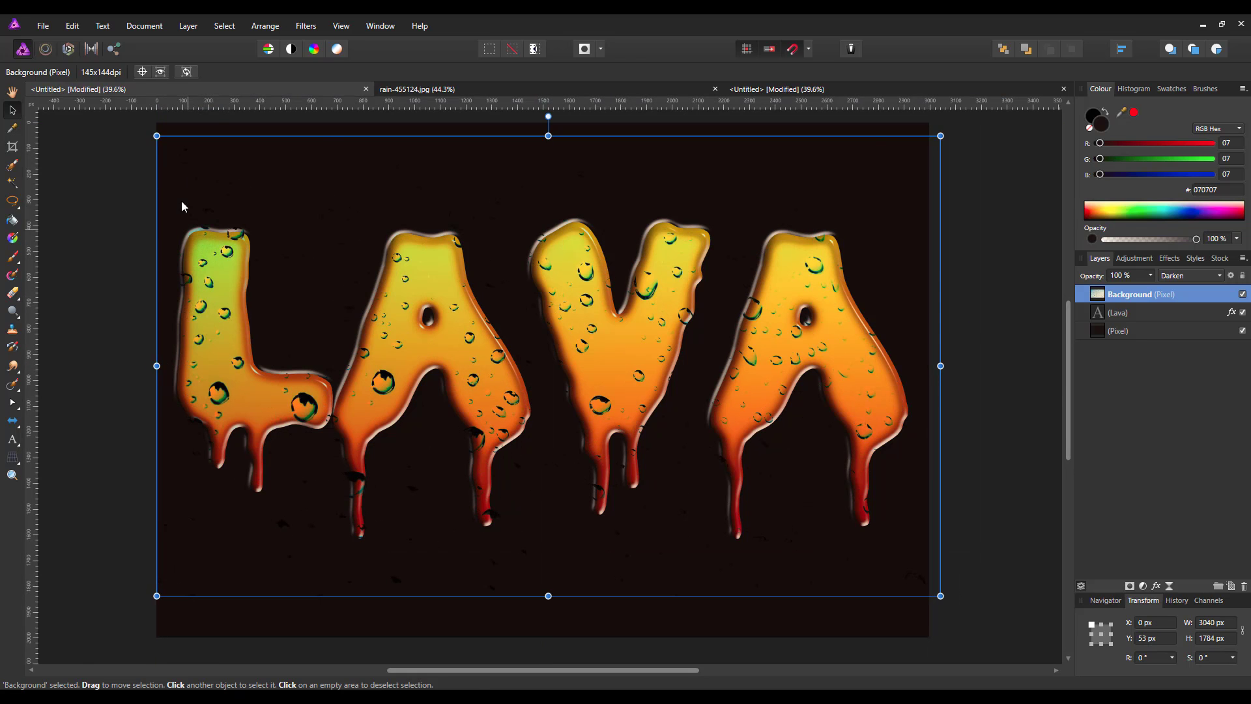
pyautogui.moveTo(158, 137); pyautogui.dragTo(177, 178)
pyautogui.moveTo(464, 375)
pyautogui.mouseDown()
pyautogui.moveTo(434, 354)
pyautogui.moveTo(447, 366)
pyautogui.mouseUp()
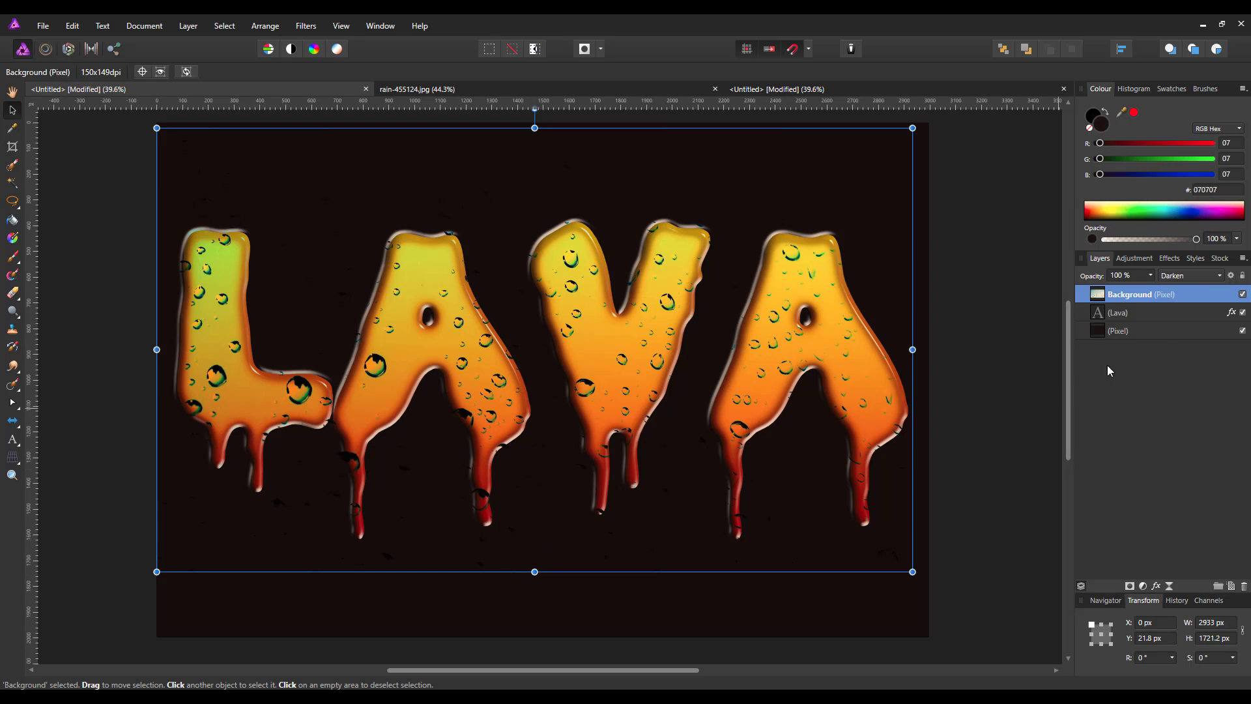
# Lower the raindrop layer's opacity to 91%
pyautogui.click(1150, 276)
pyautogui.moveTo(1150, 292)
pyautogui.mouseDown()
pyautogui.moveTo(1104, 306)
pyautogui.moveTo(1143, 314)
pyautogui.mouseUp()
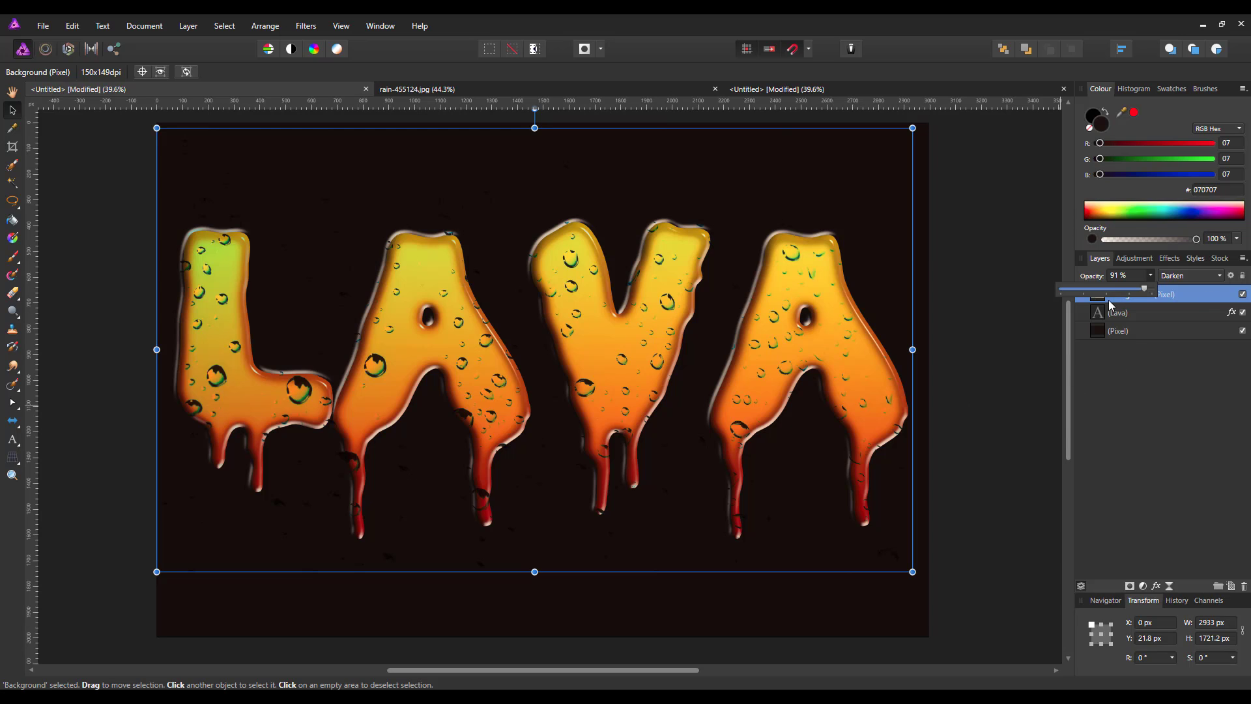
pyautogui.click(1069, 348)
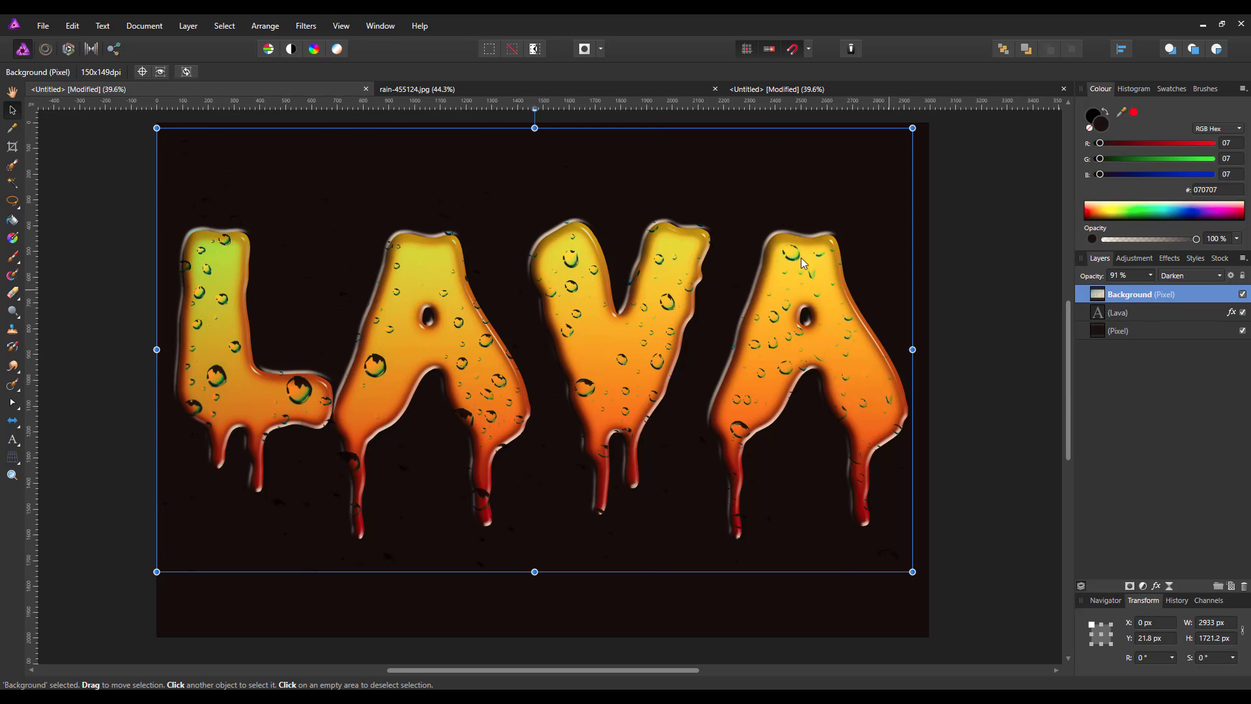
# Apply an Unsharp Mask to the raindrop layer with a 3.5 px radius, 1.405 factor and 50% threshold
pyautogui.click(312, 30)
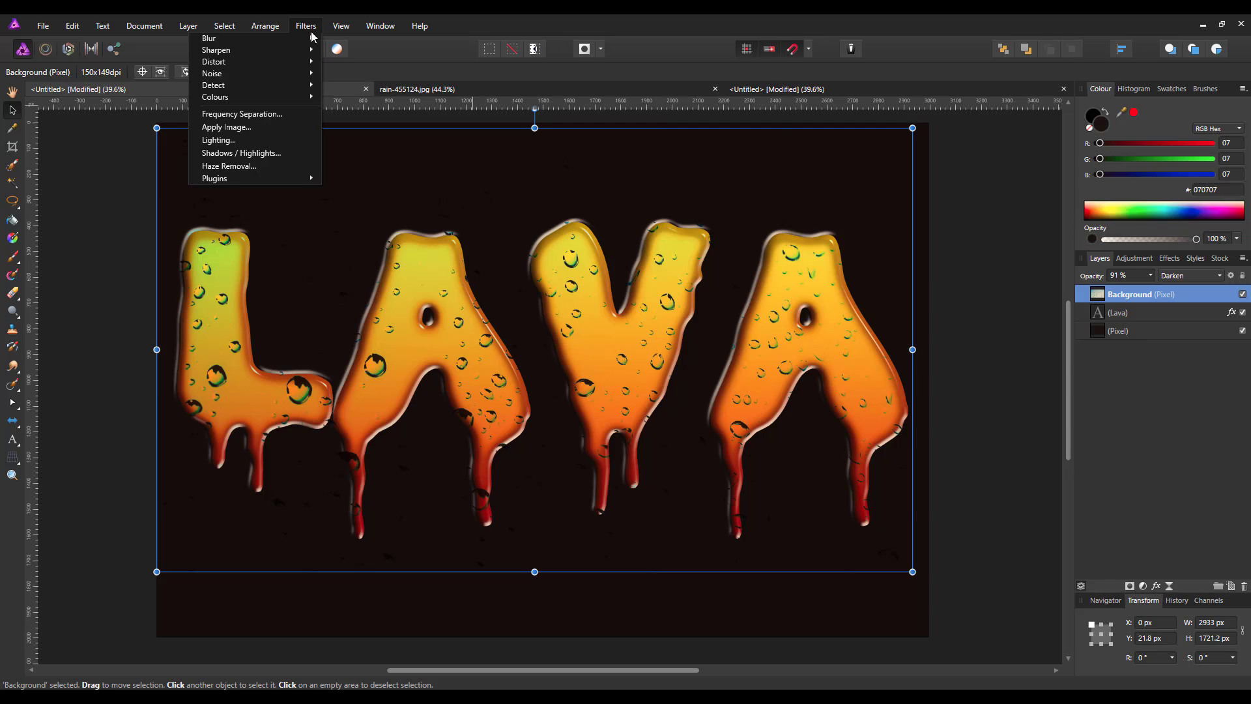
pyautogui.moveTo(264, 51)
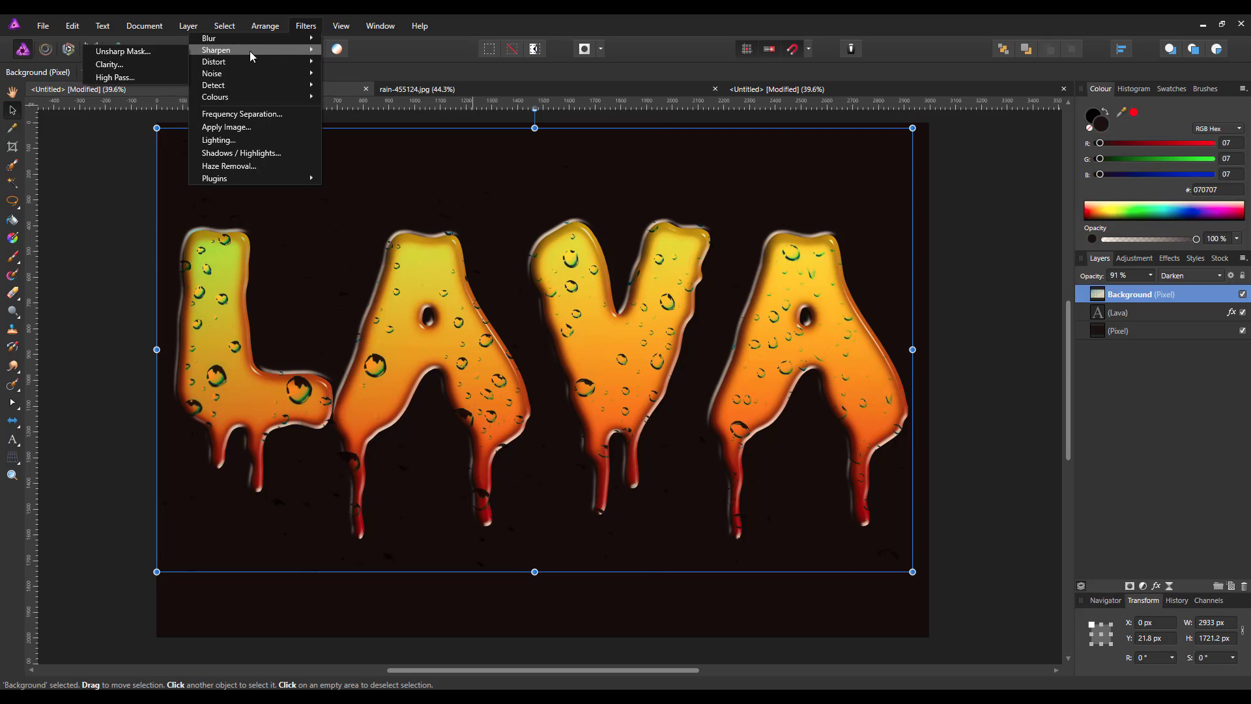
pyautogui.click(124, 52)
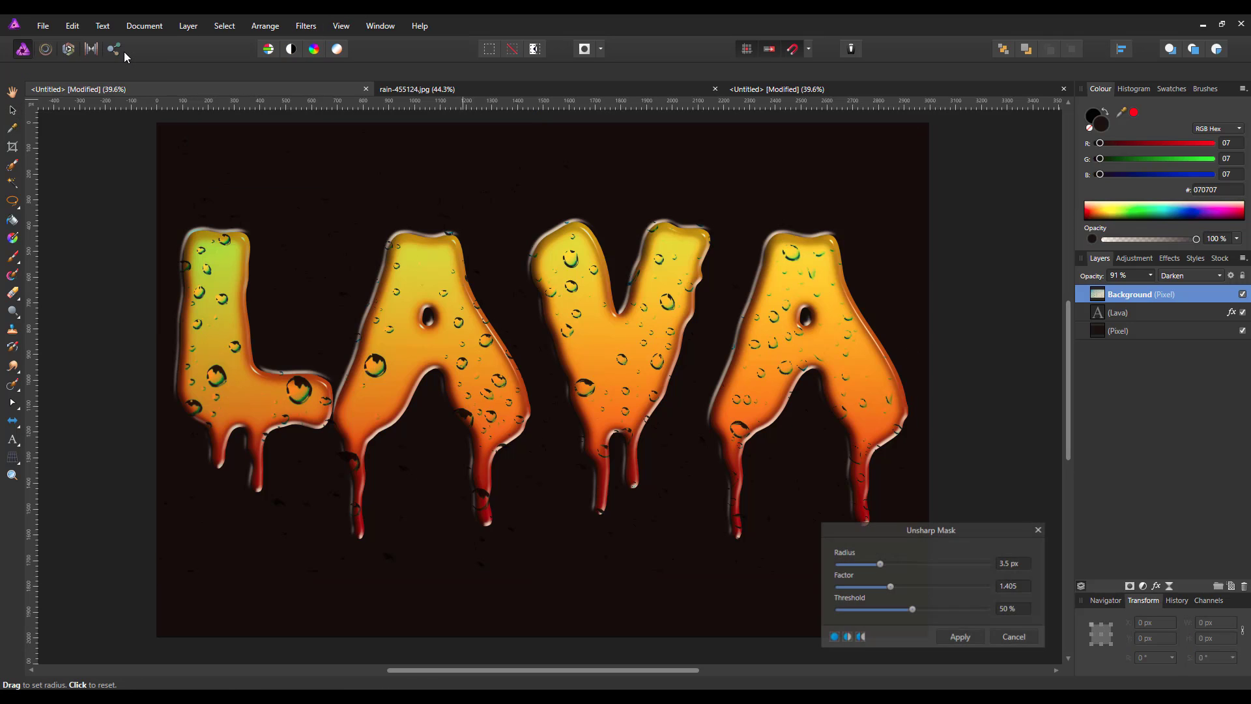
pyautogui.click(959, 637)
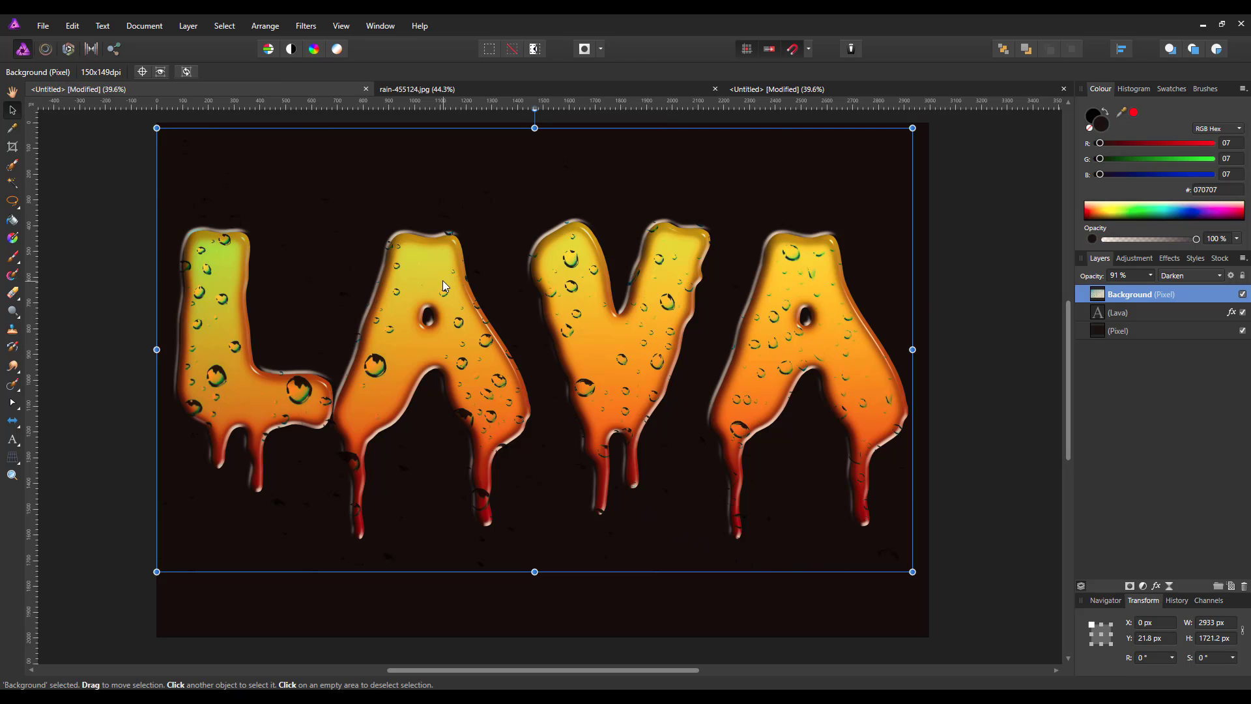
# Add 98% uniform monochromatic noise to the raindrop layer, and repeat the noise filter once
pyautogui.click(318, 26)
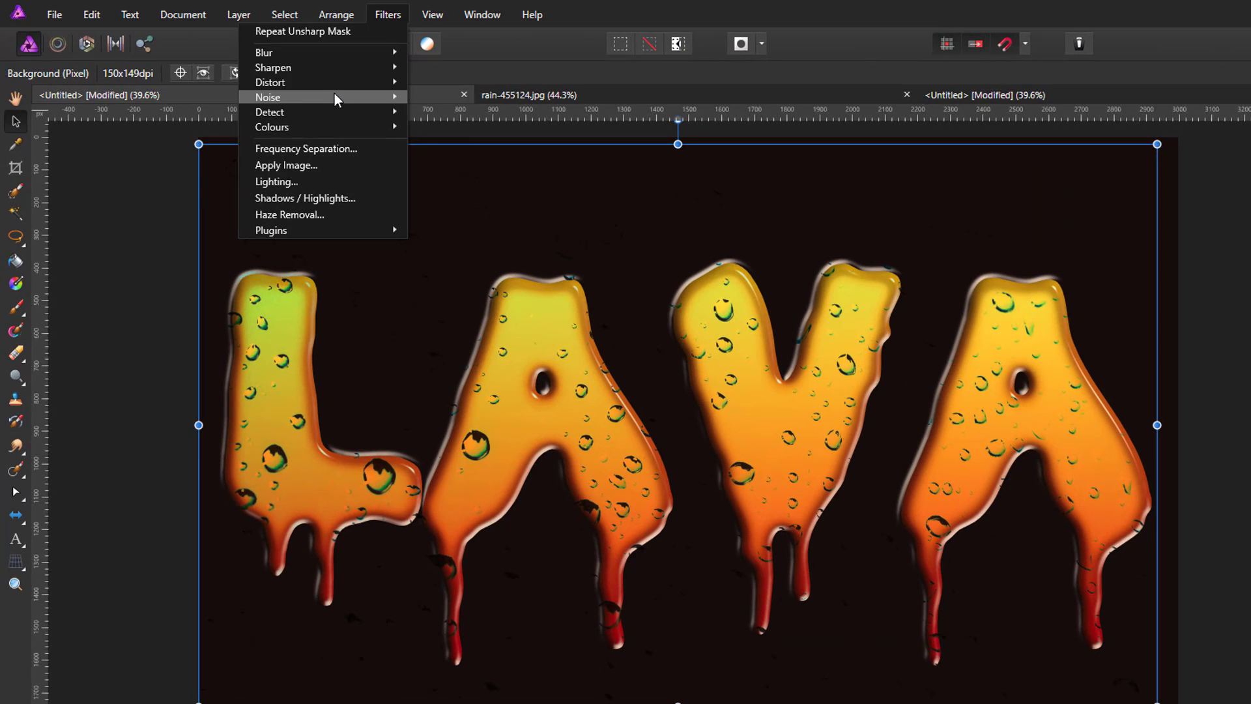
pyautogui.moveTo(334, 94)
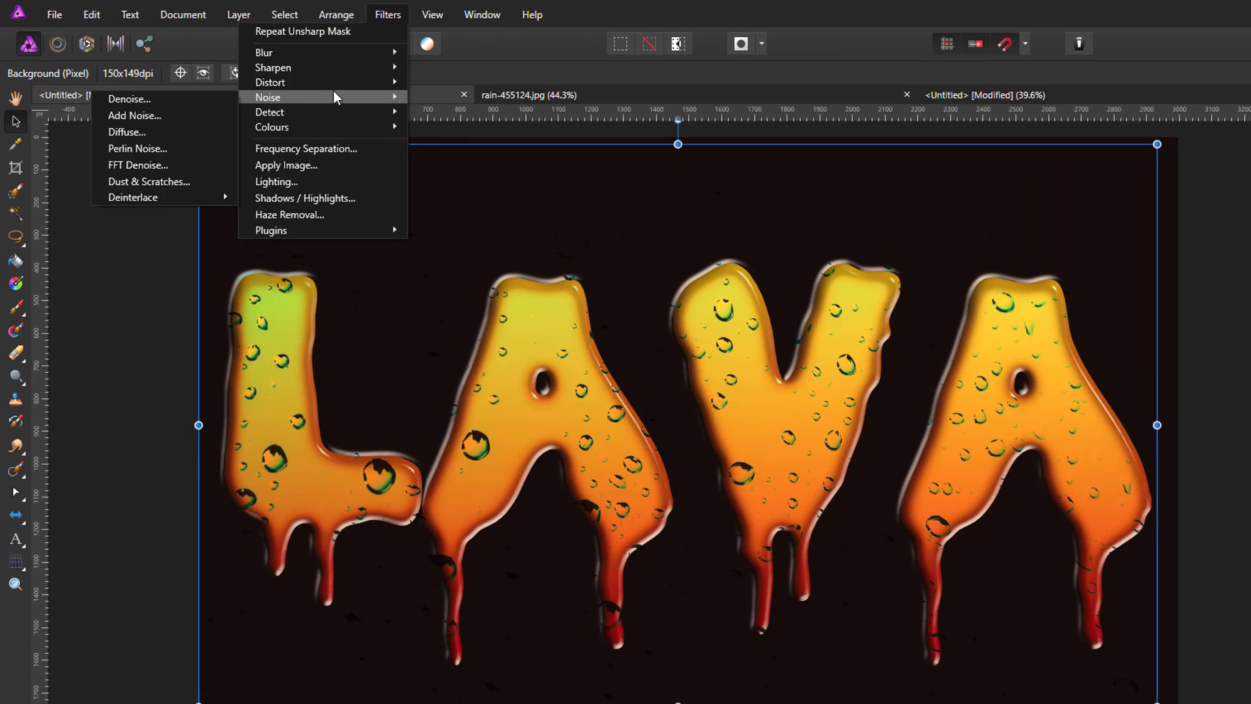
pyautogui.click(125, 116)
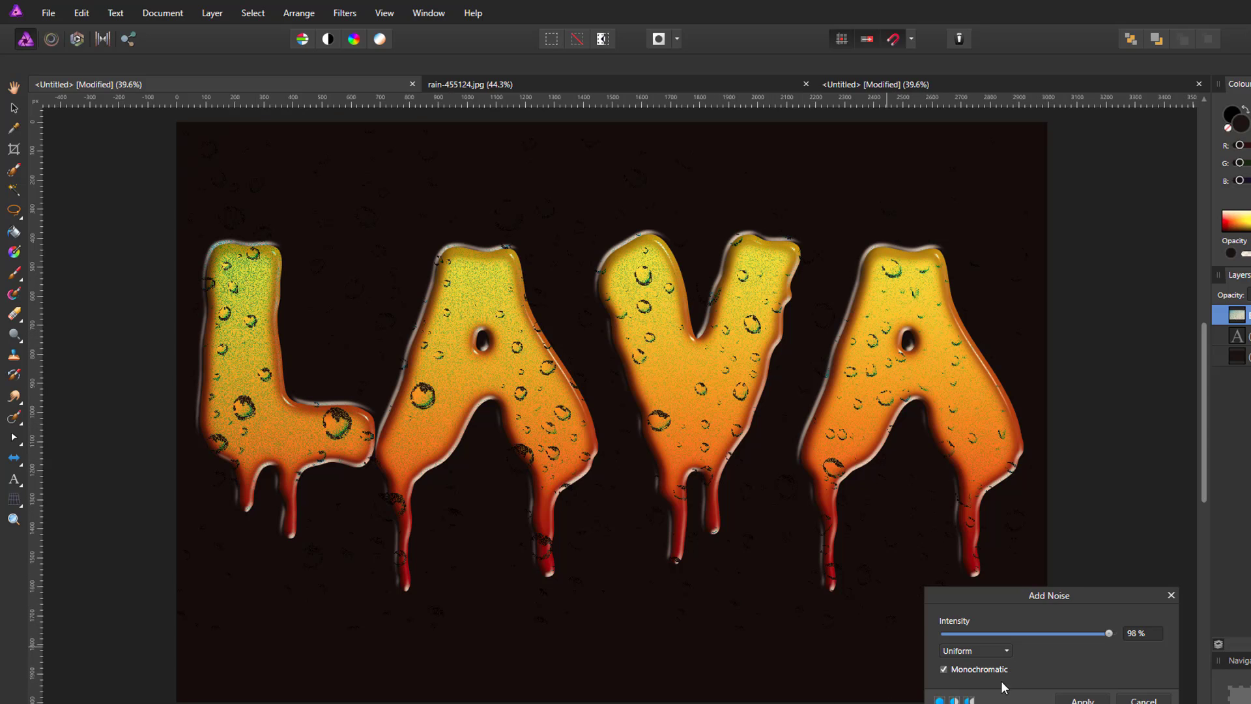
pyautogui.click(1092, 700)
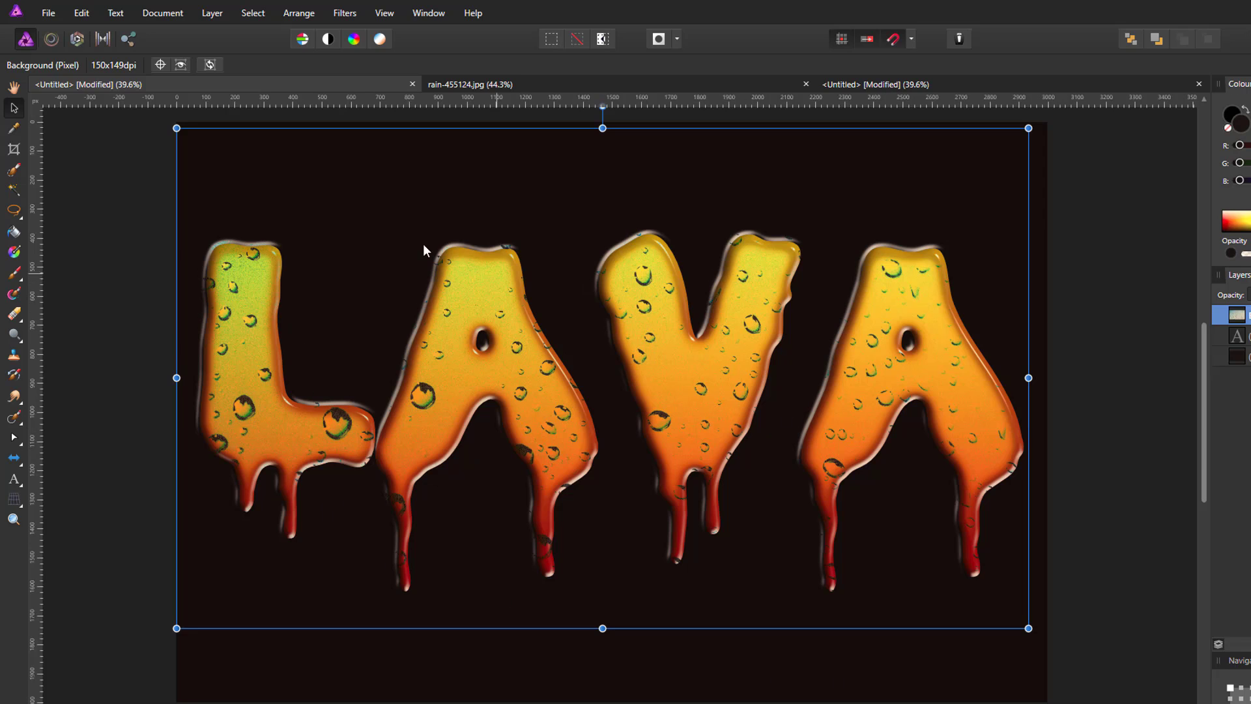
pyautogui.click(344, 13)
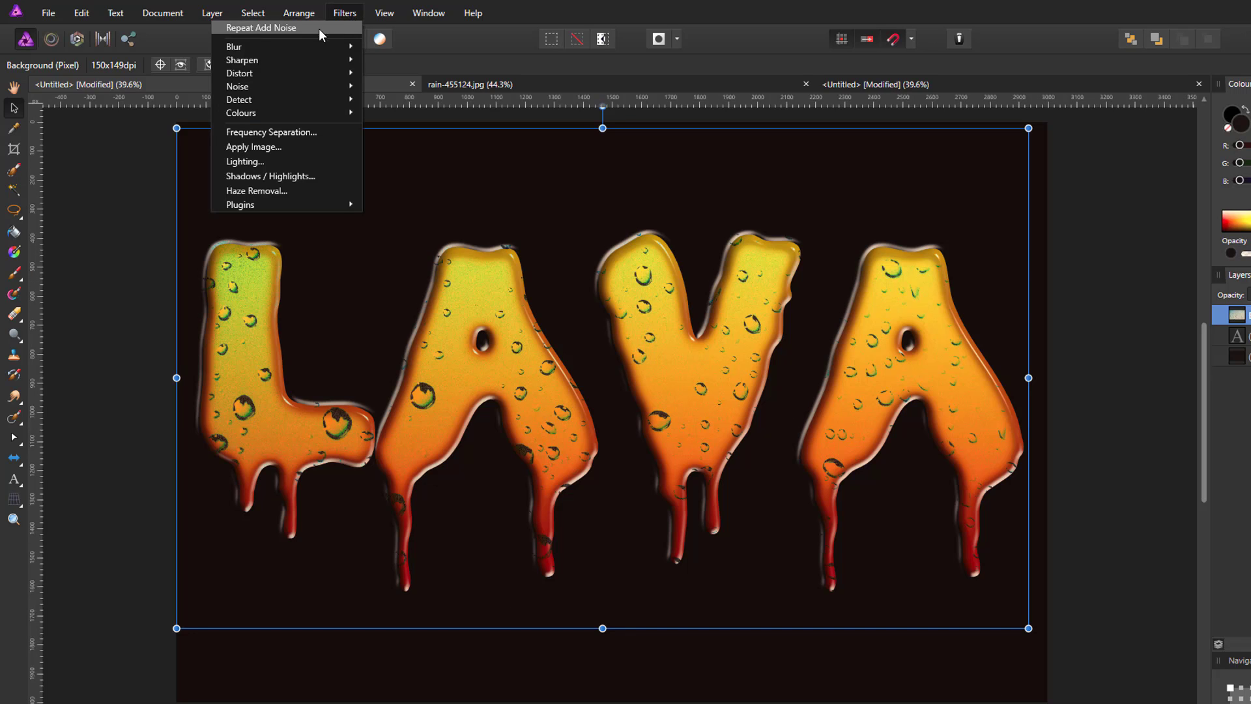
pyautogui.click(277, 32)
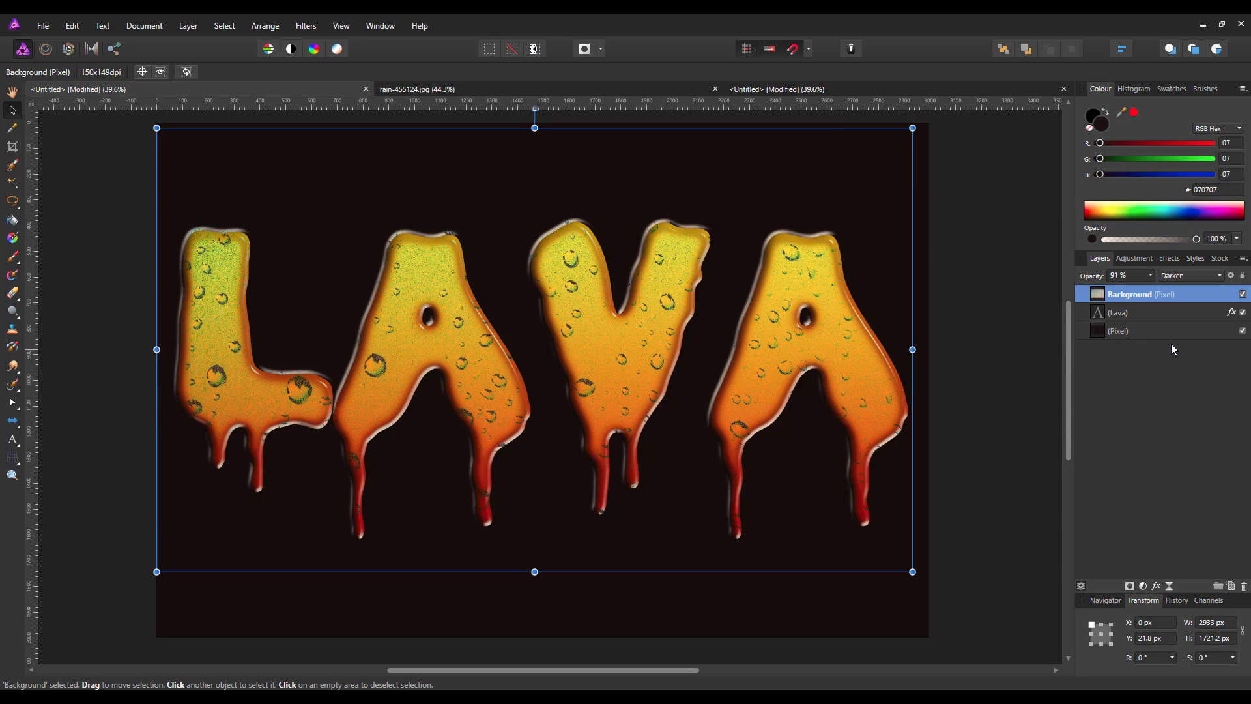
# Mask the raindrop layer to the lettering using a selection made from the Lava text layer, and deselect
pyautogui.click(1145, 314)
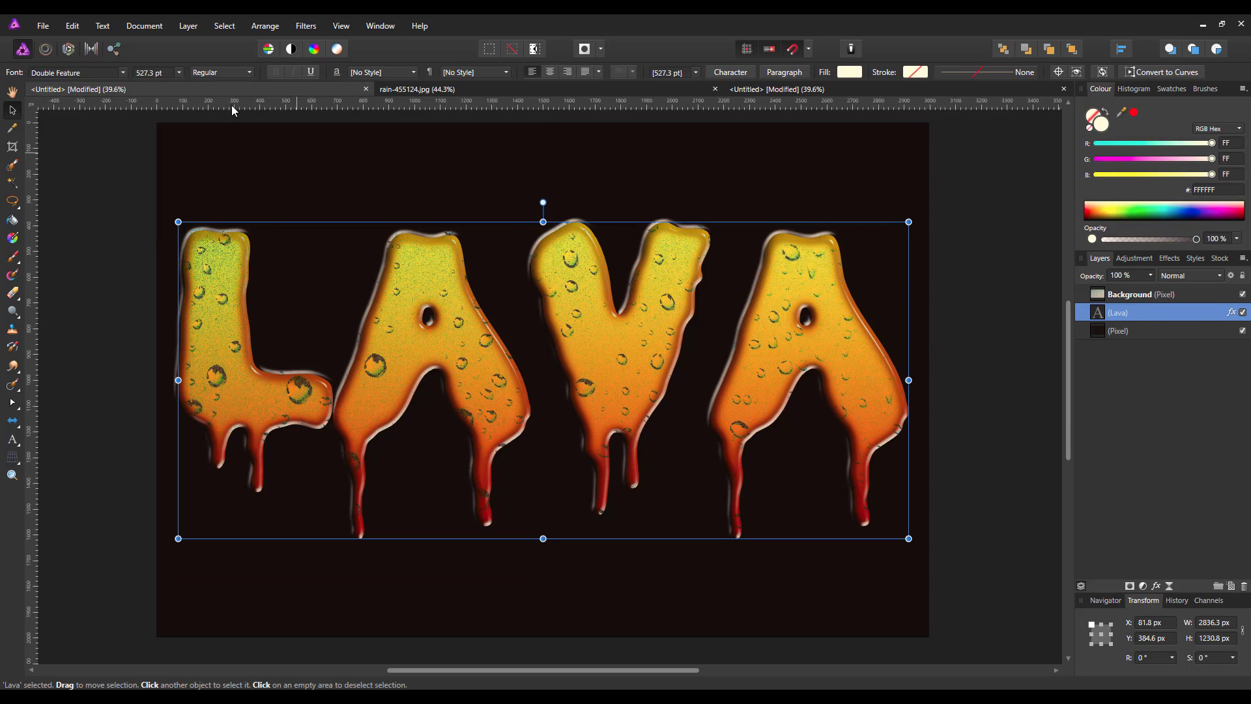
pyautogui.click(225, 29)
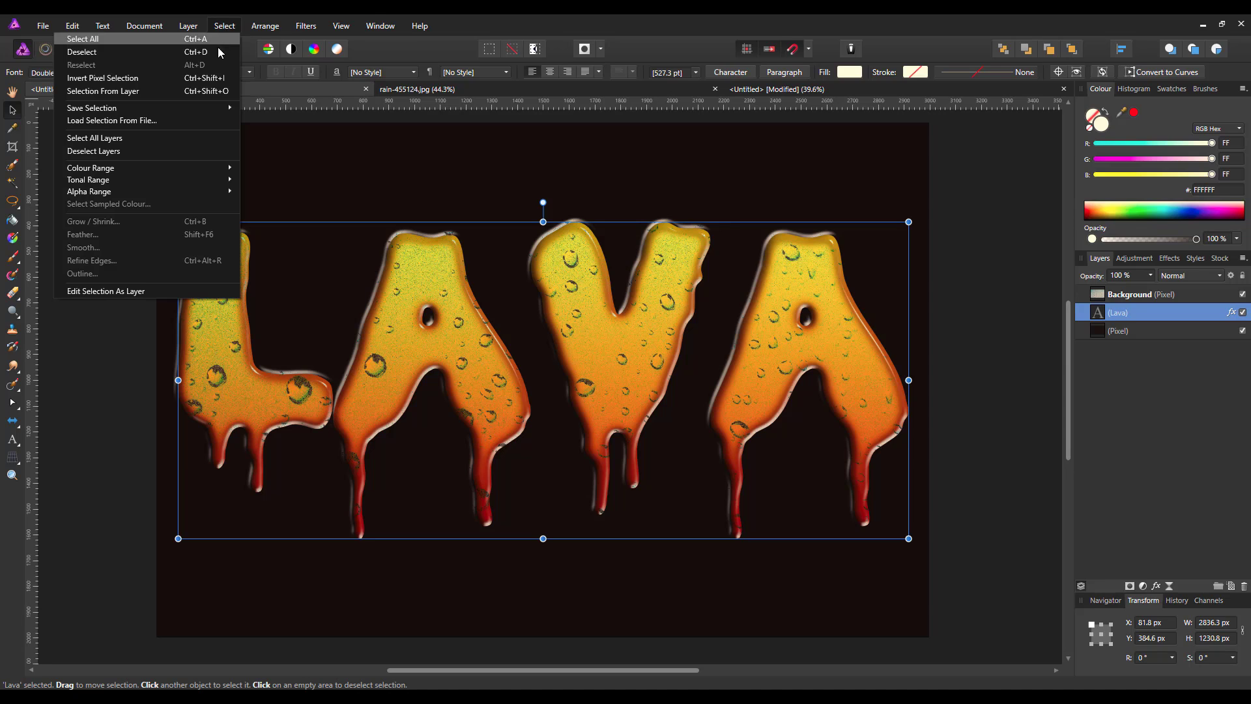
pyautogui.click(111, 93)
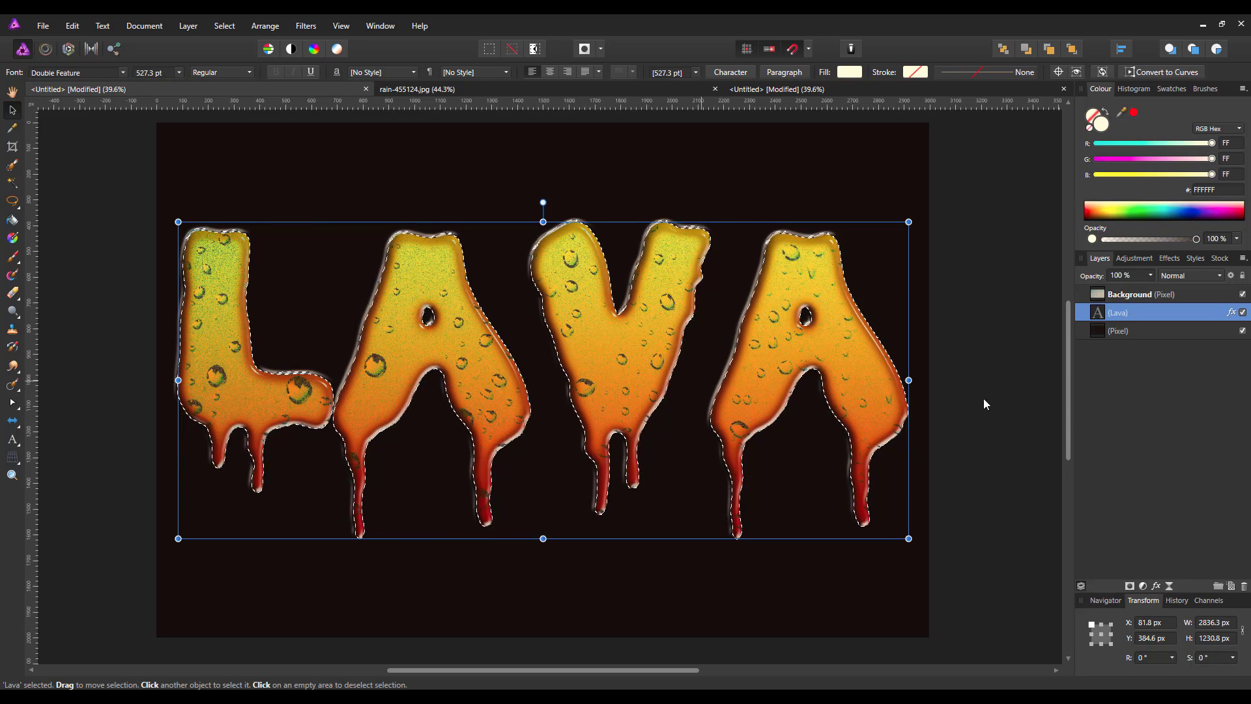
pyautogui.click(1187, 294)
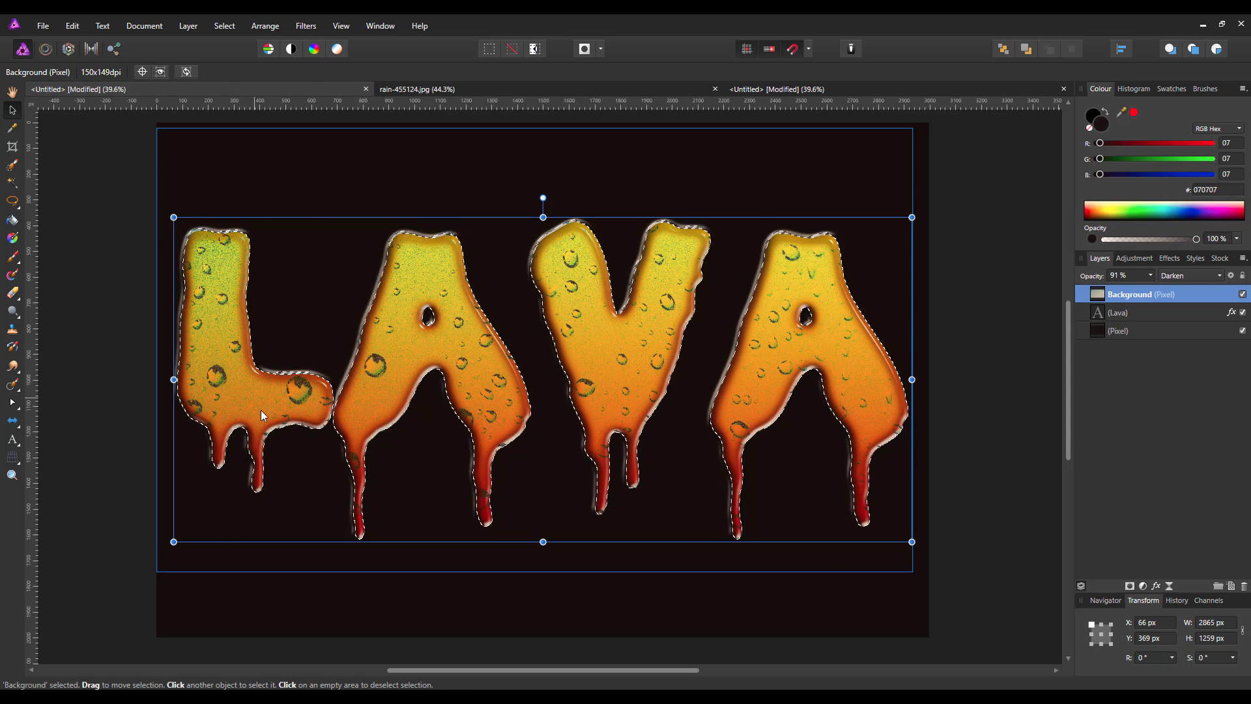
pyautogui.click(1131, 584)
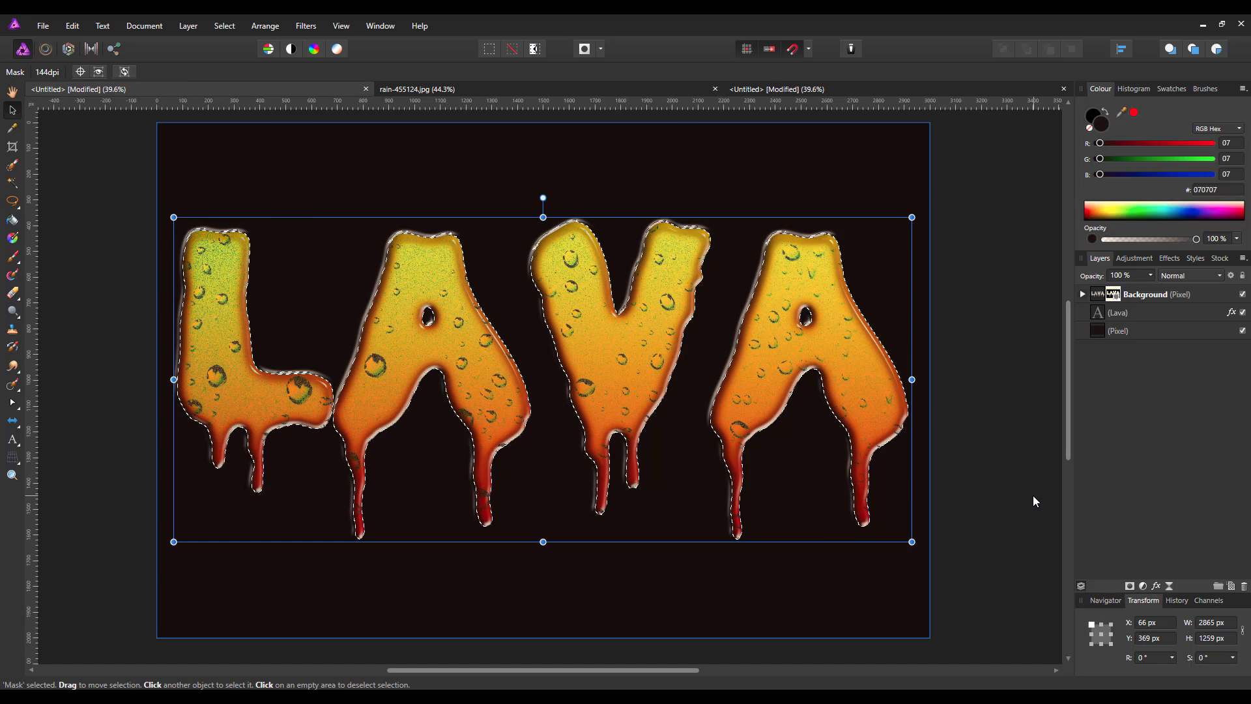
pyautogui.hotkey('ctrl', 'd')
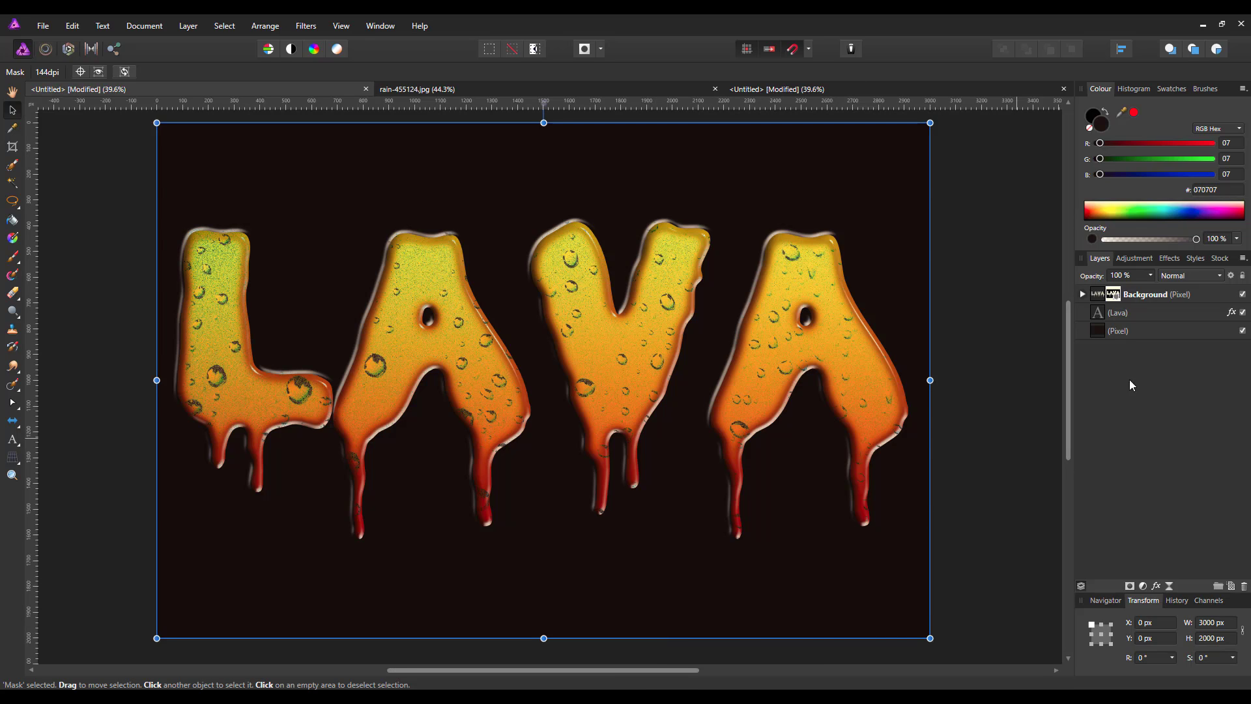
# Enable an Outer Shadow effect on the Lava text layer and set its angle to 0°
pyautogui.click(1158, 332)
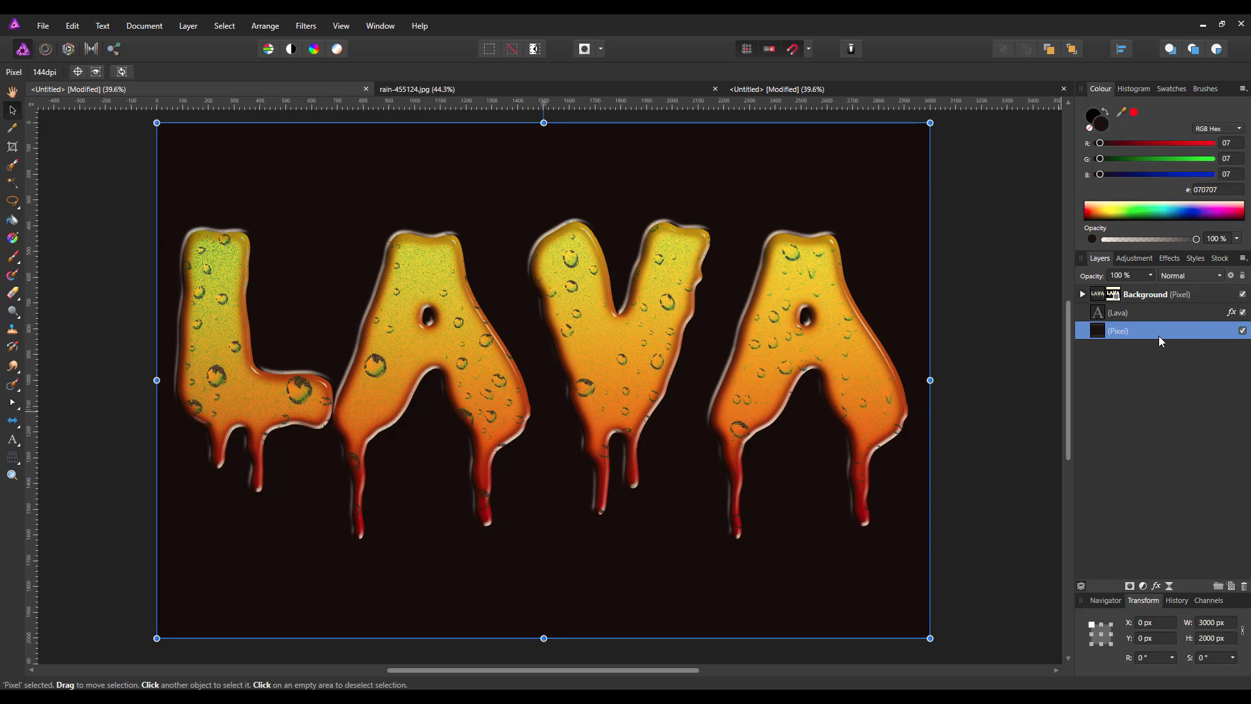
pyautogui.click(1172, 313)
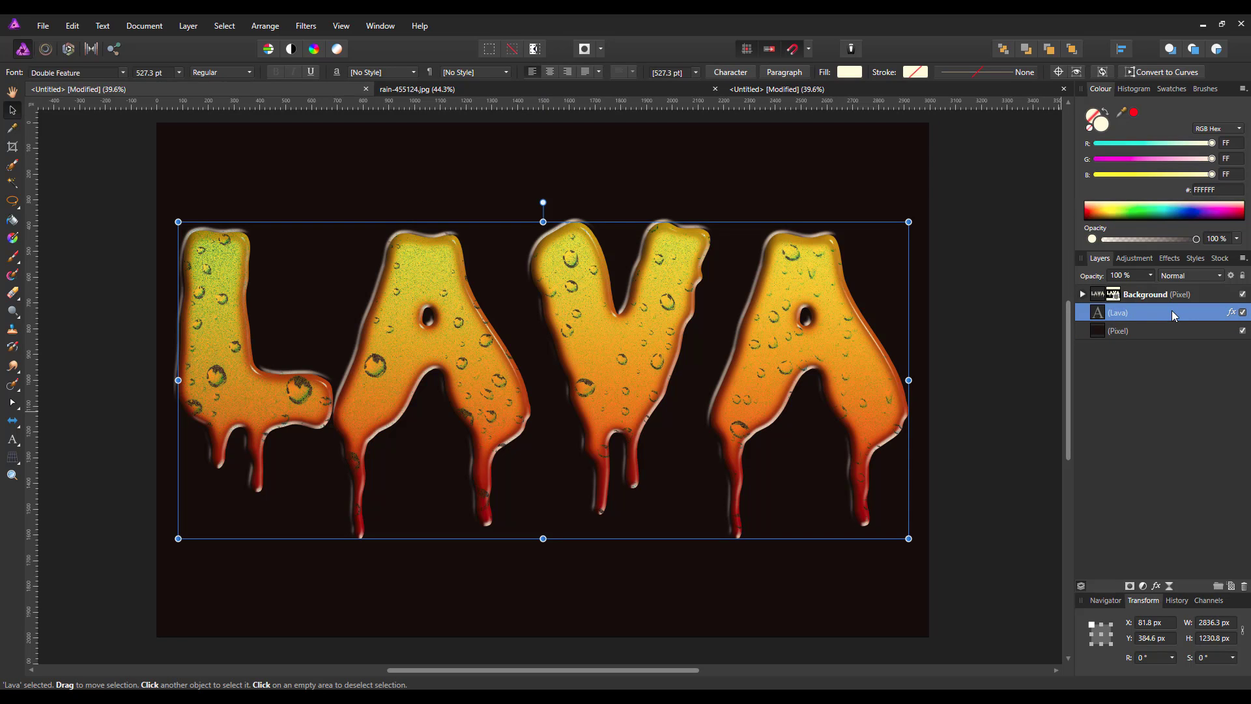
pyautogui.click(1231, 313)
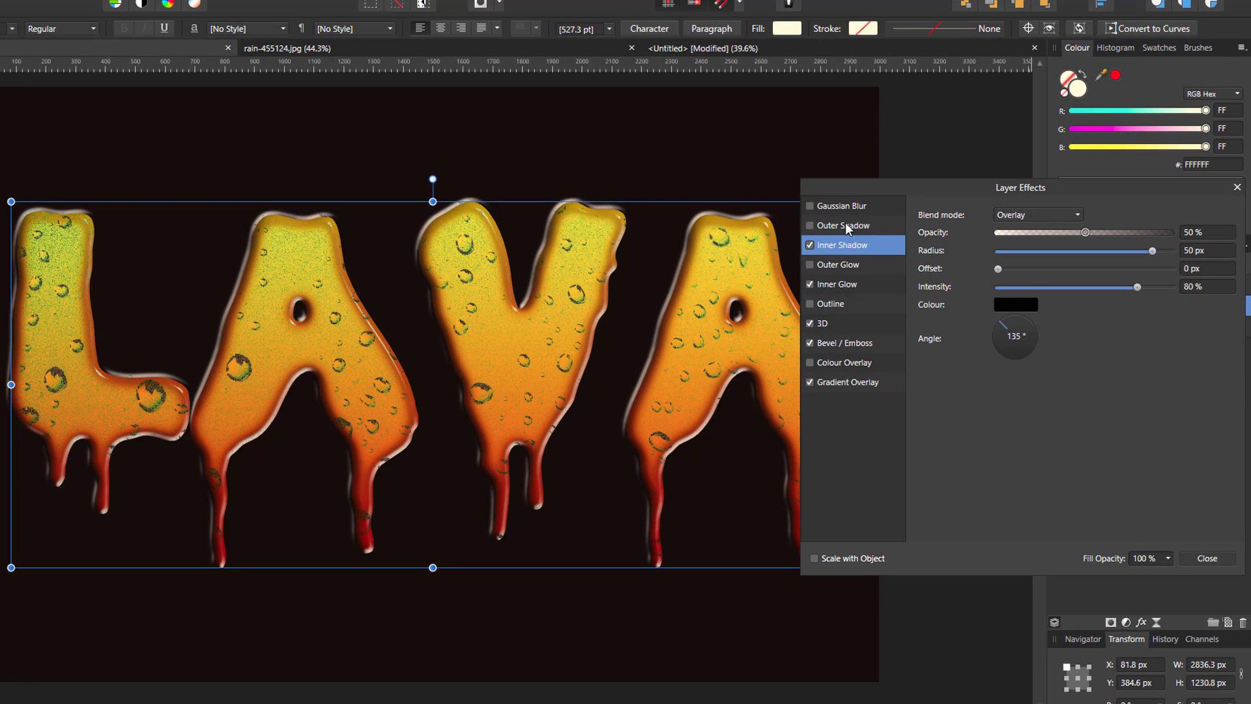
pyautogui.click(809, 226)
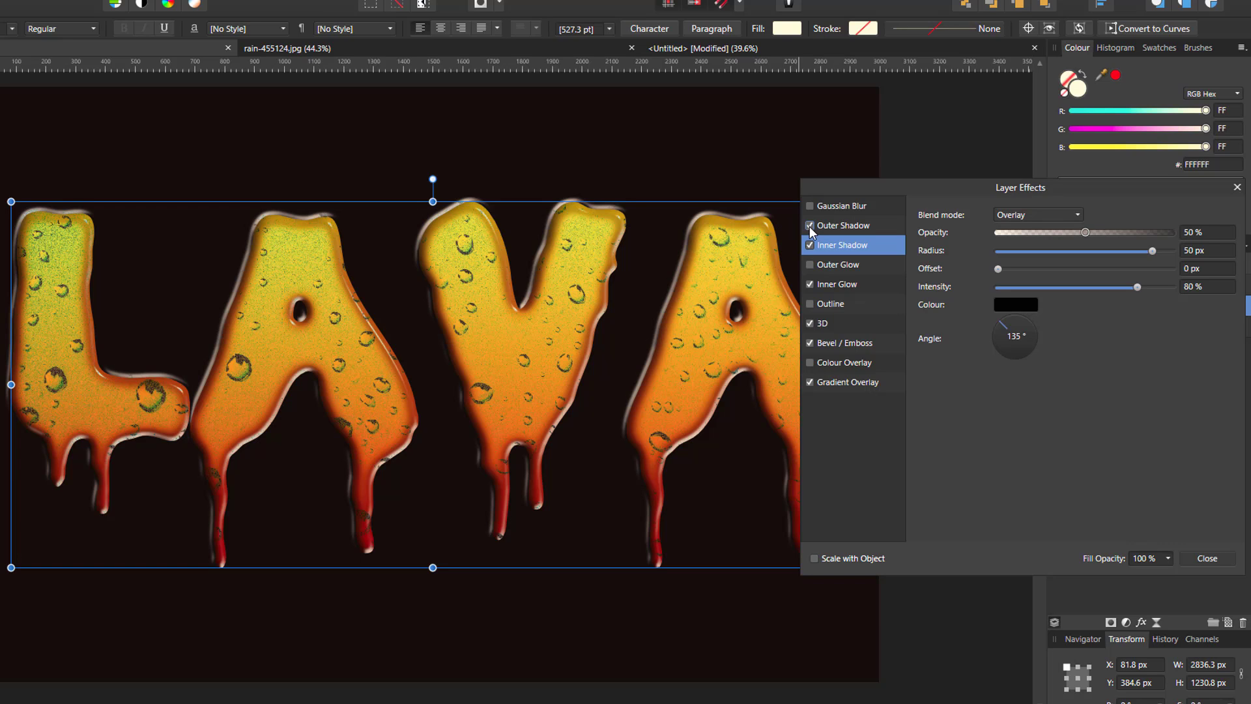
pyautogui.click(850, 226)
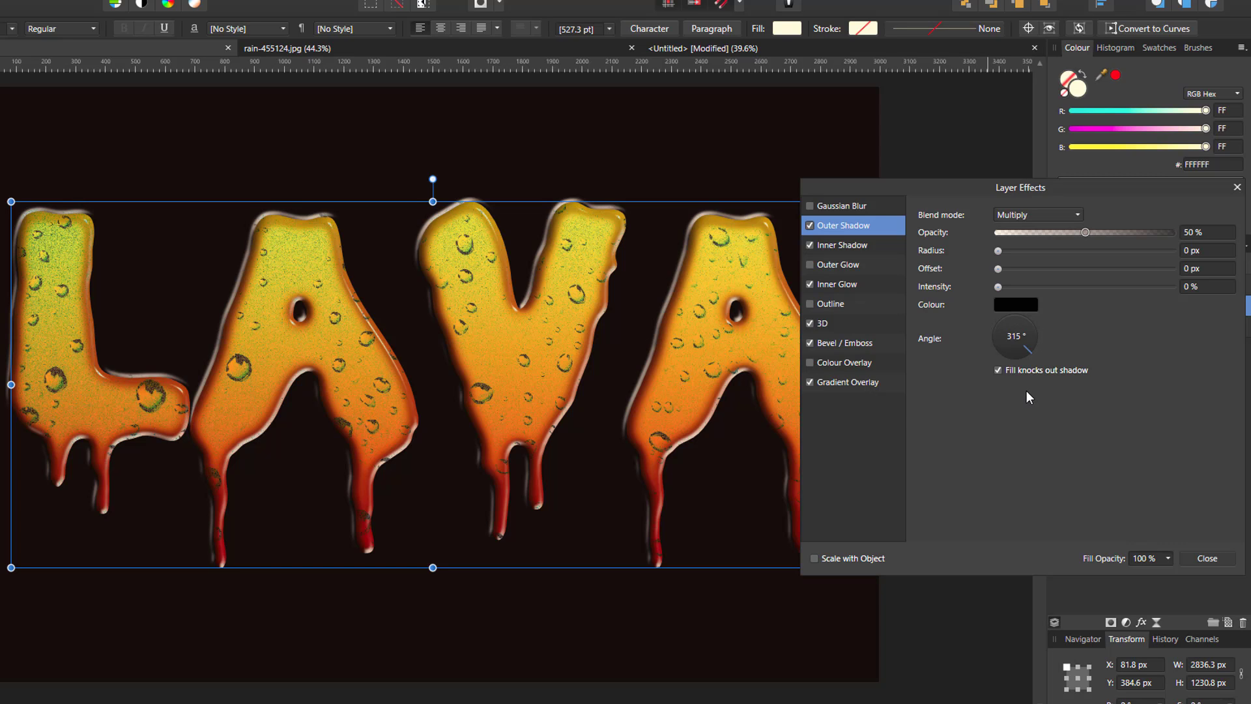
pyautogui.click(1031, 340)
# Set the outer shadow's radius to 27 px, offset to 8 px and intensity to 95%, and raise its opacity above 50%
pyautogui.click(1196, 250)
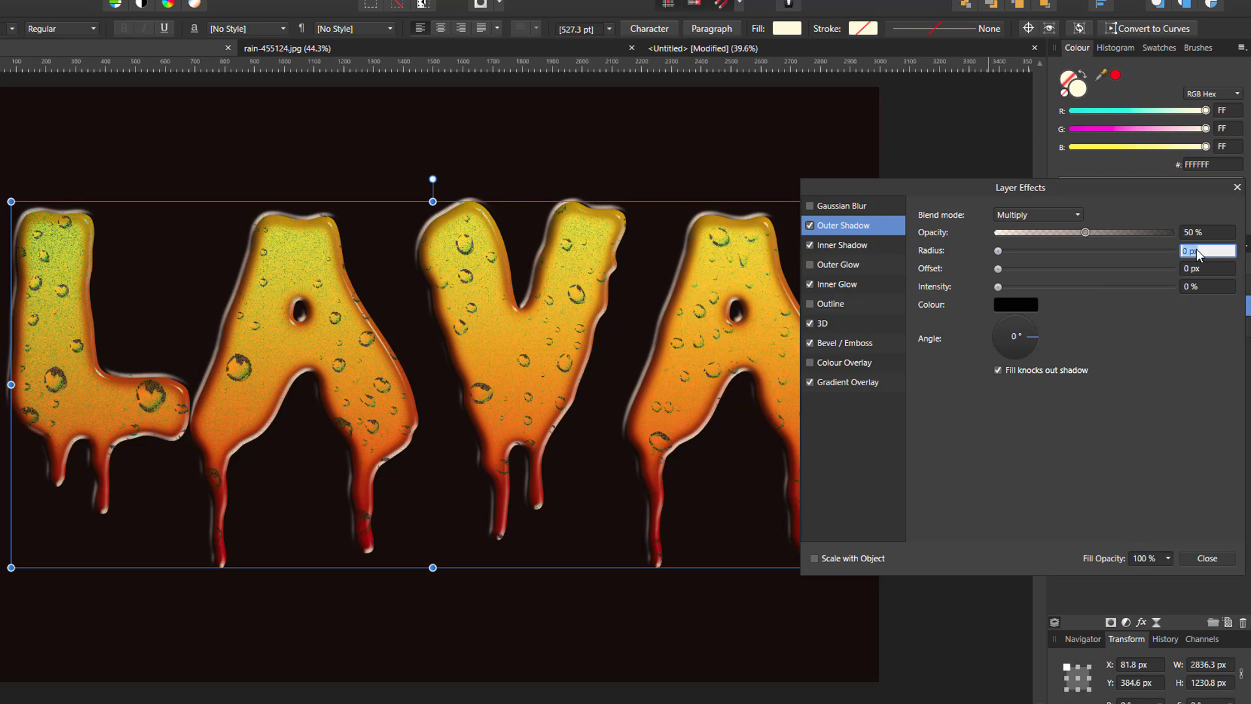
pyautogui.write('27')
pyautogui.click(1197, 268)
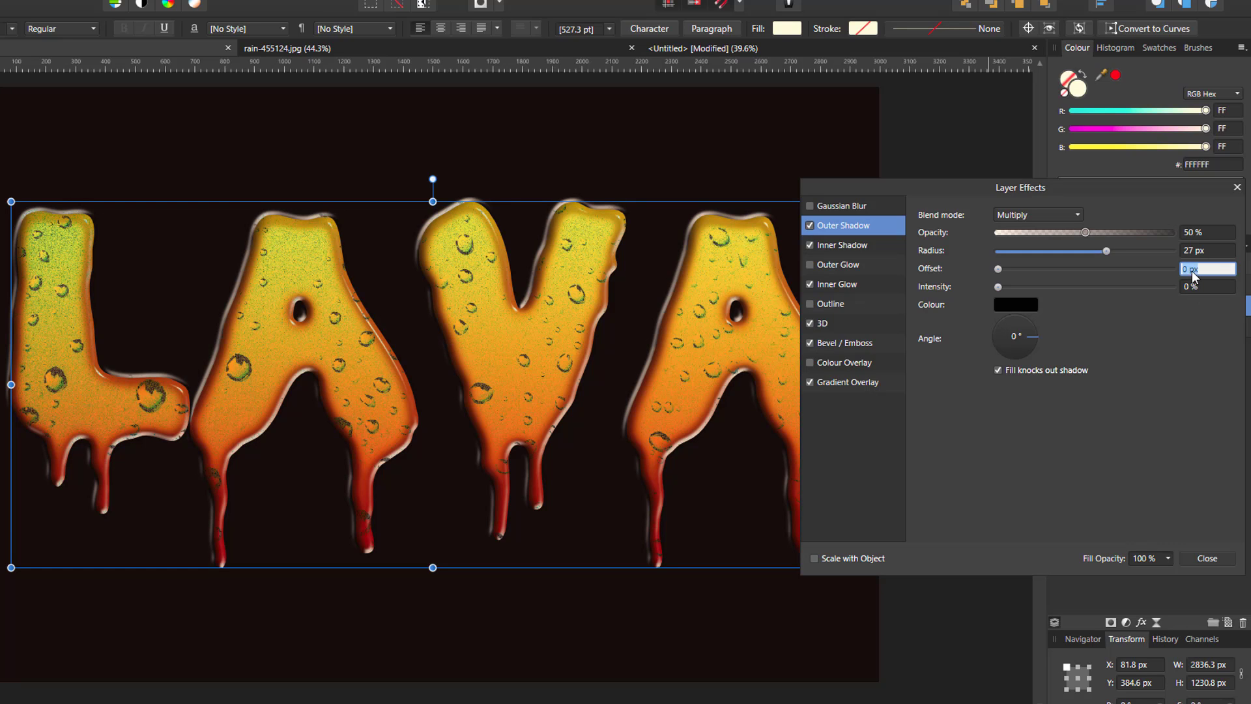
pyautogui.write('8')
pyautogui.click(1191, 286)
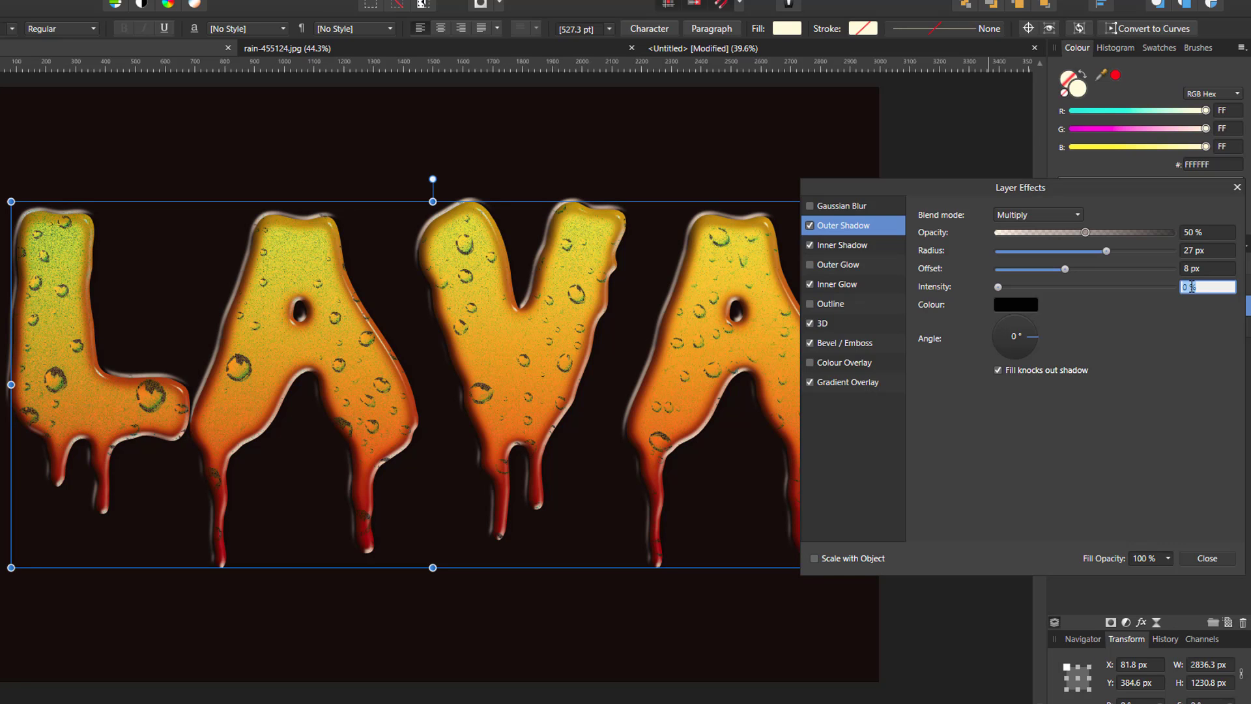
pyautogui.write('95')
pyautogui.press('Return')
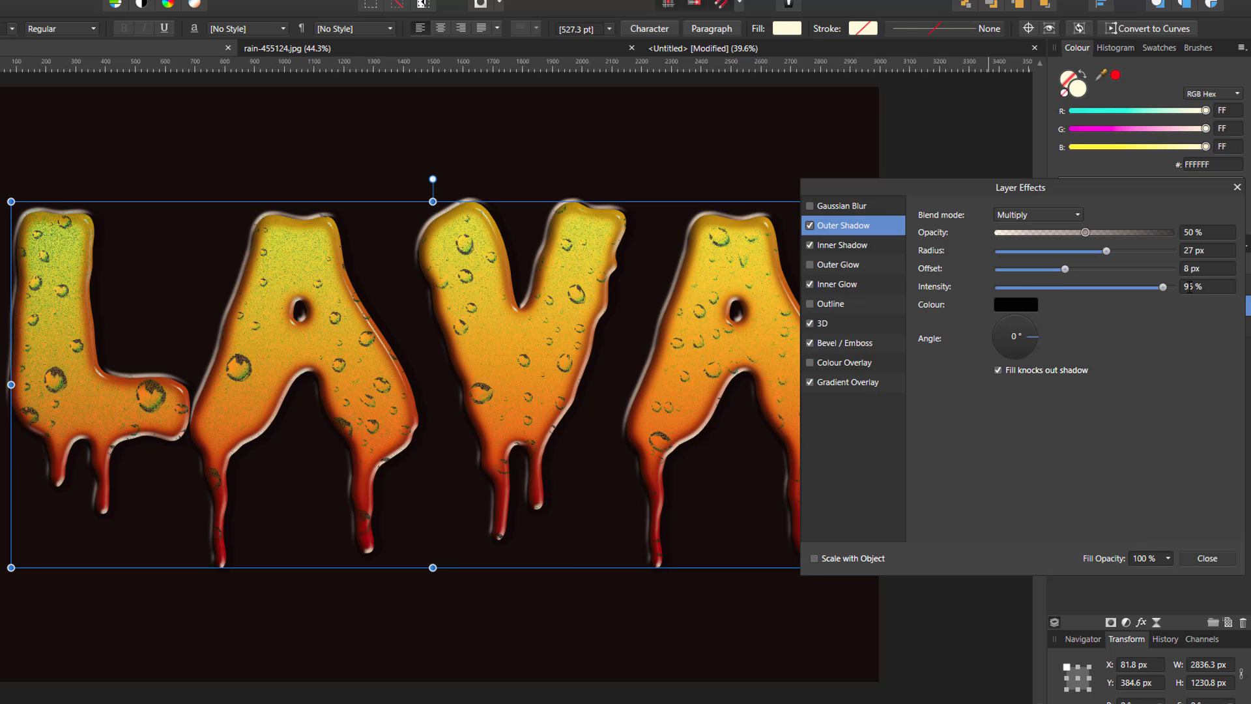
pyautogui.moveTo(930, 188); pyautogui.dragTo(983, 181)
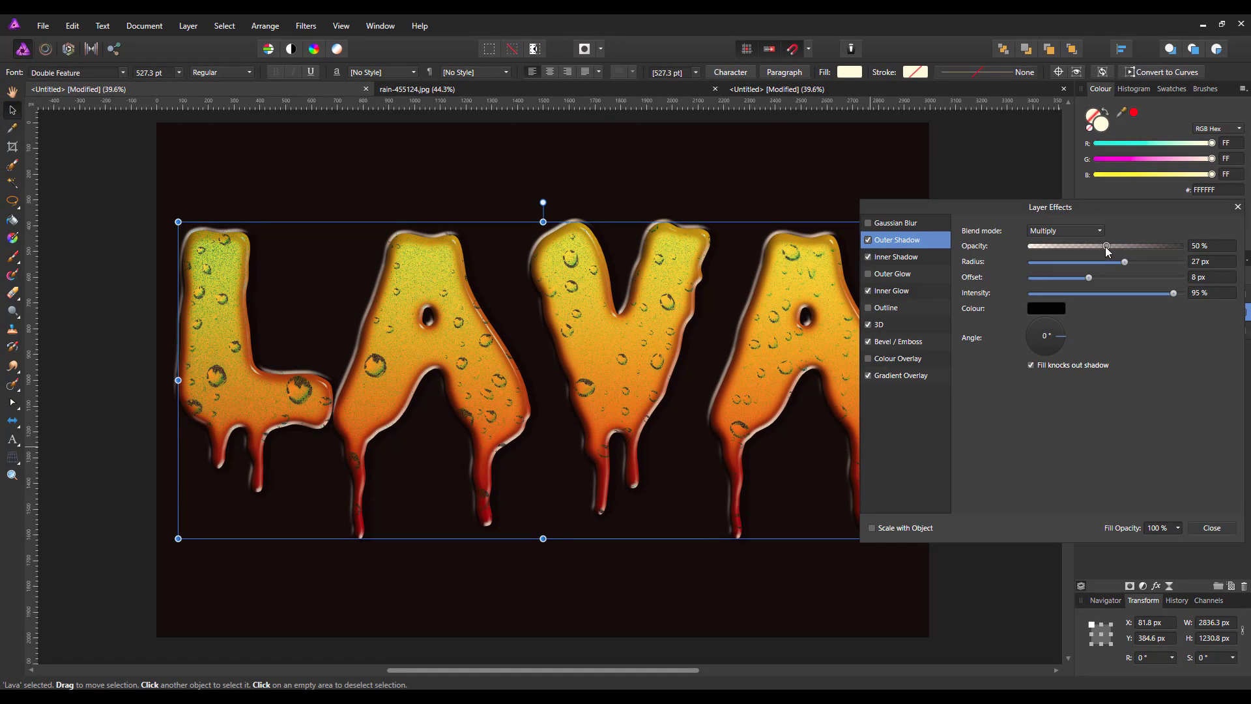
pyautogui.moveTo(1105, 247); pyautogui.dragTo(1132, 251)
pyautogui.click(1213, 528)
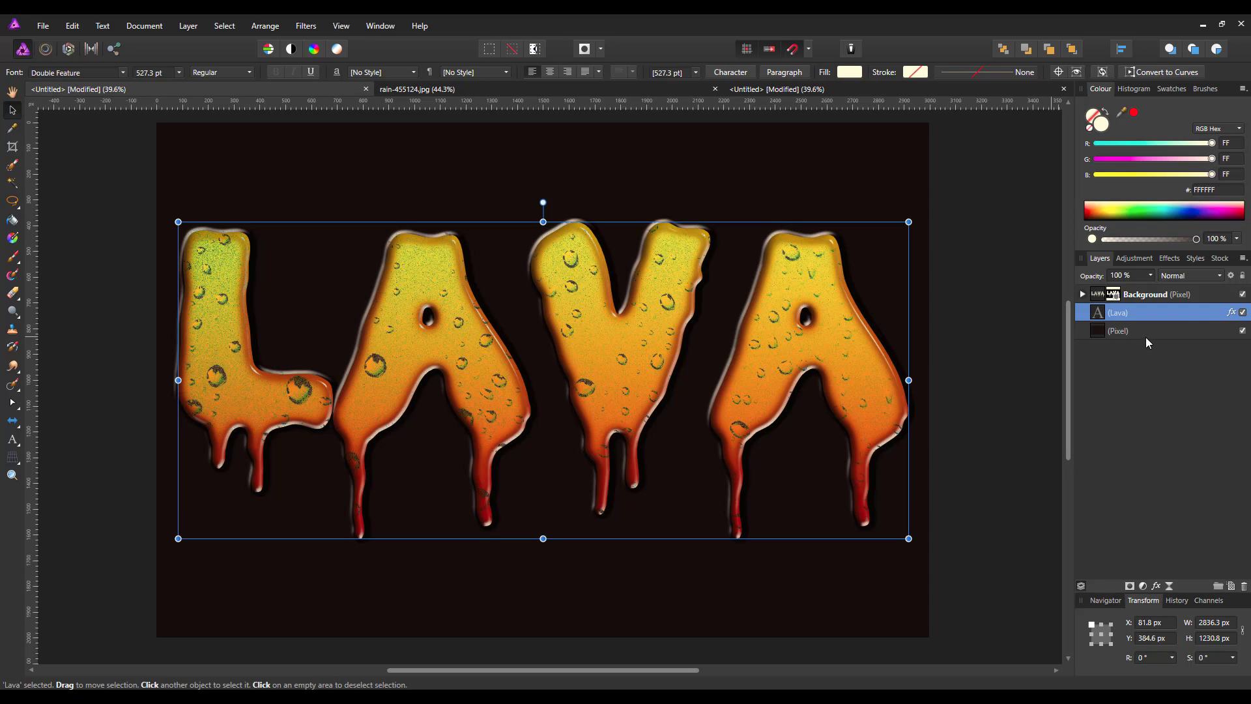
# Add a pixel layer between the dark background and the Lava text, and ready the Paint Brush with white FFFFFF
pyautogui.click(1163, 333)
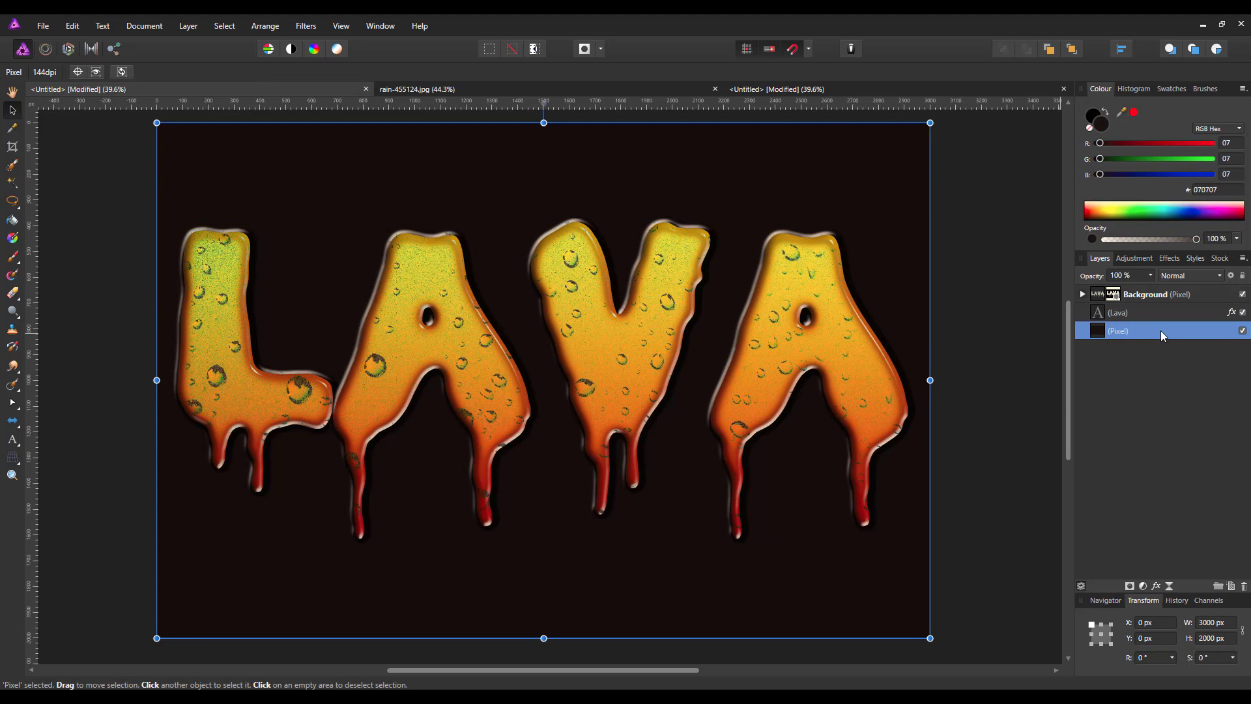
pyautogui.click(1231, 588)
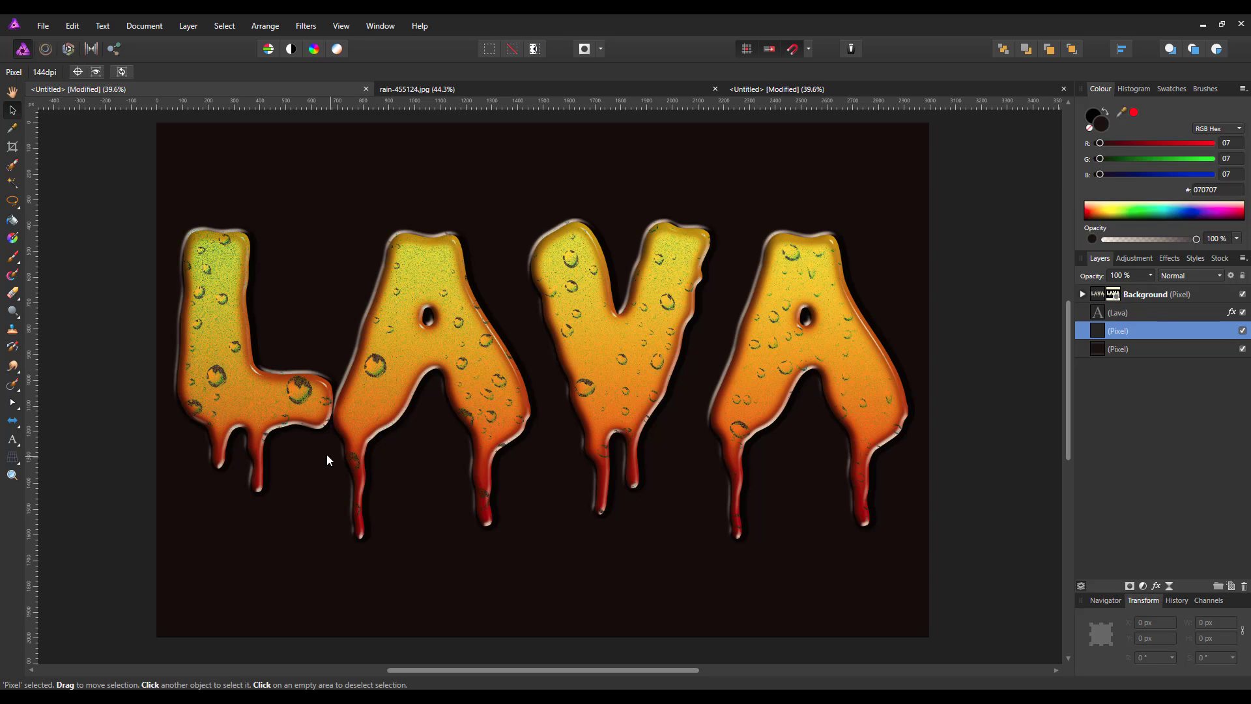
pyautogui.click(12, 259)
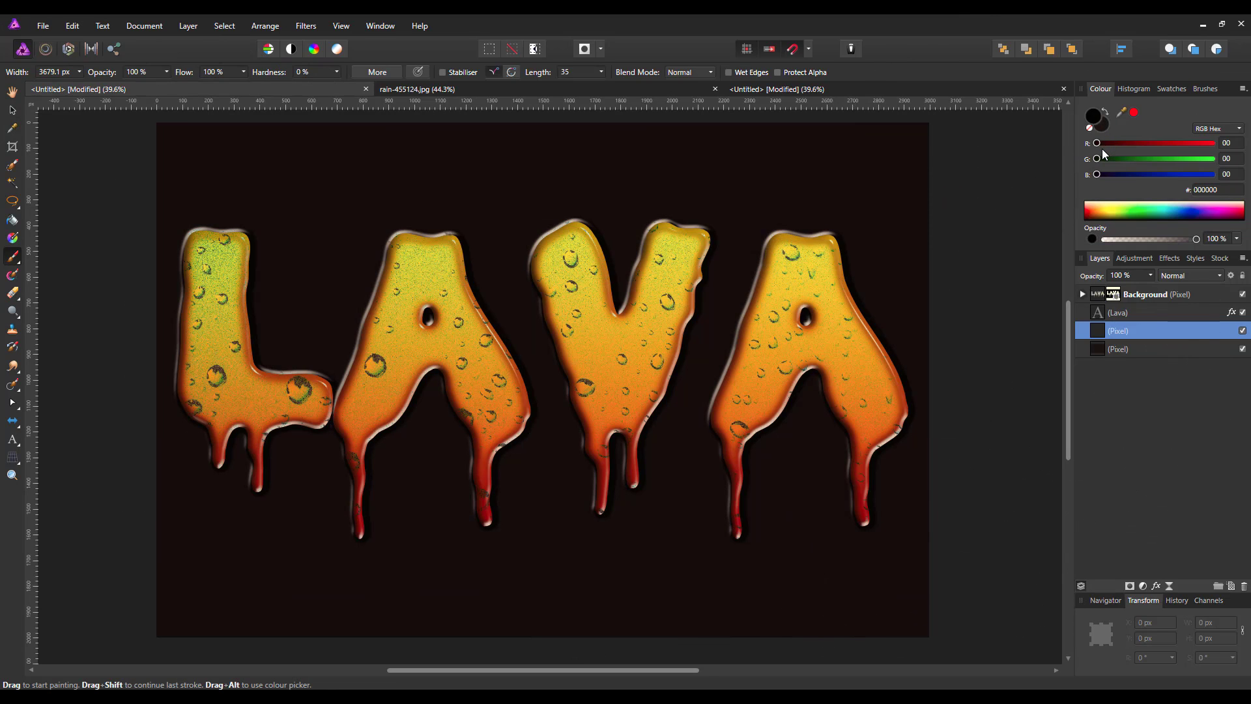
pyautogui.press('d')
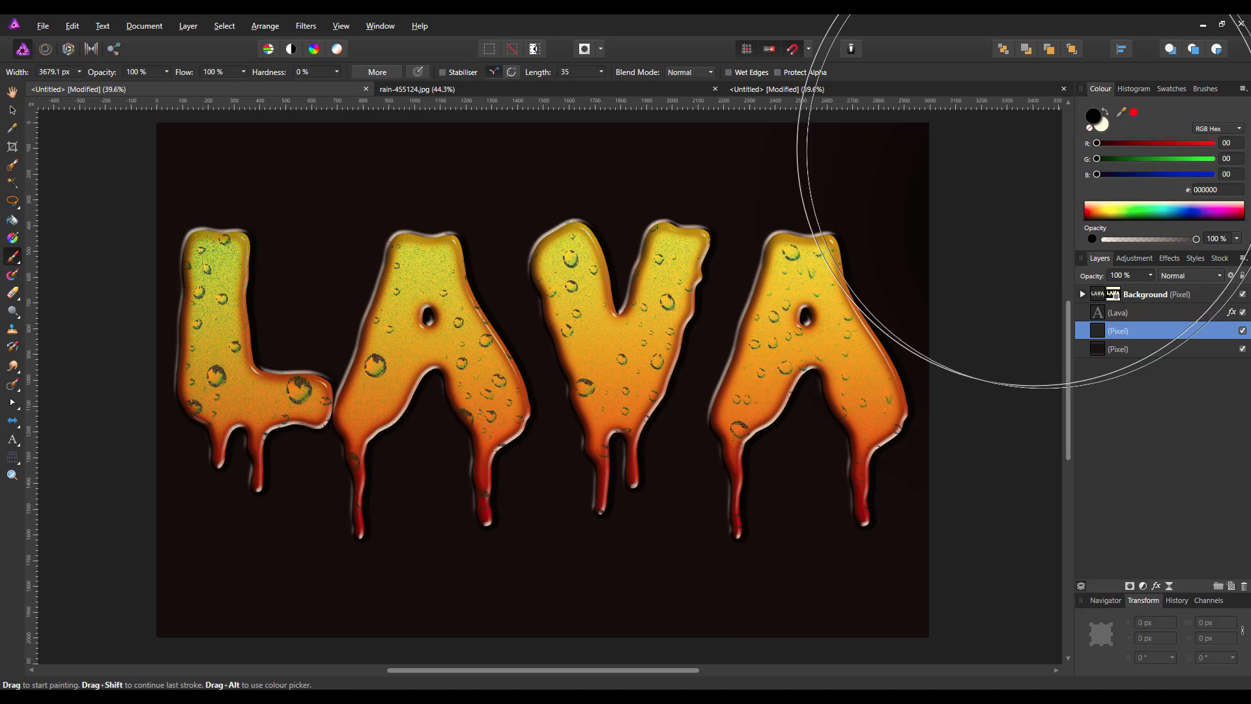
pyautogui.click(1102, 130)
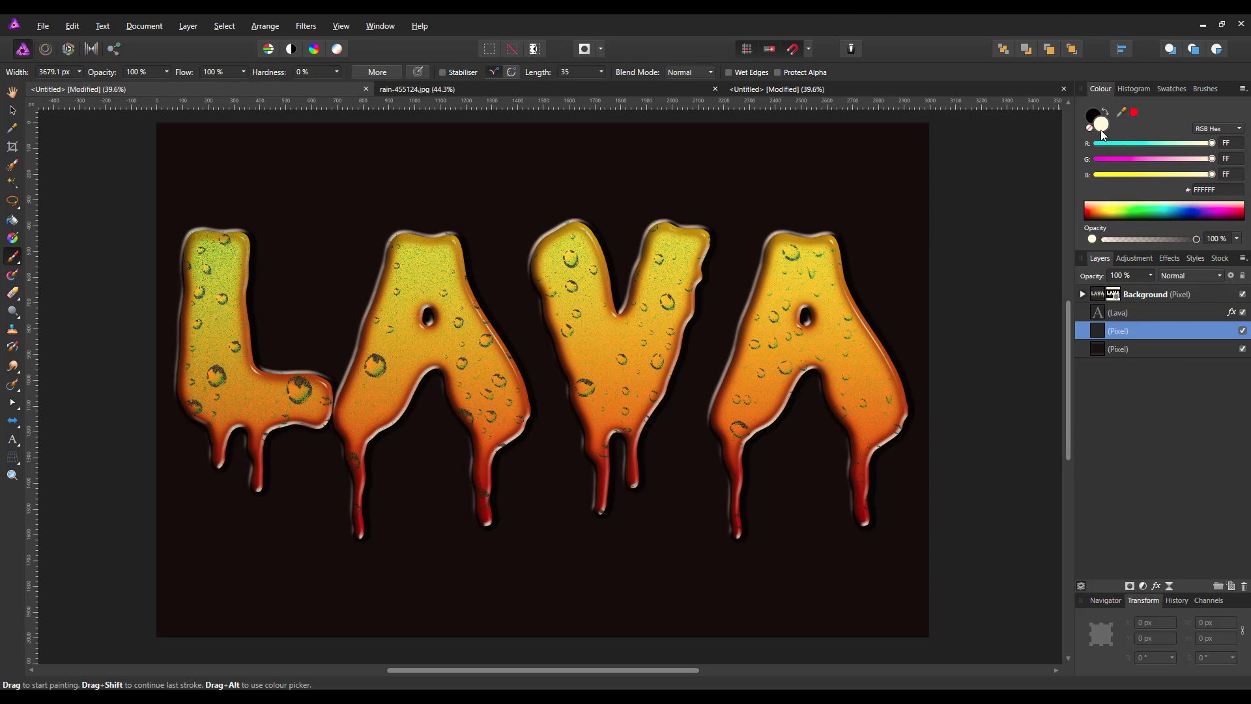
pyautogui.moveTo(977, 209)
pyautogui.mouseDown()
pyautogui.moveTo(775, 360)
pyautogui.moveTo(729, 307)
pyautogui.moveTo(720, 330)
pyautogui.mouseUp()
pyautogui.hotkey('ctrl', 'z')
pyautogui.hotkey('ctrl', 'z')
pyautogui.click(182, 114)
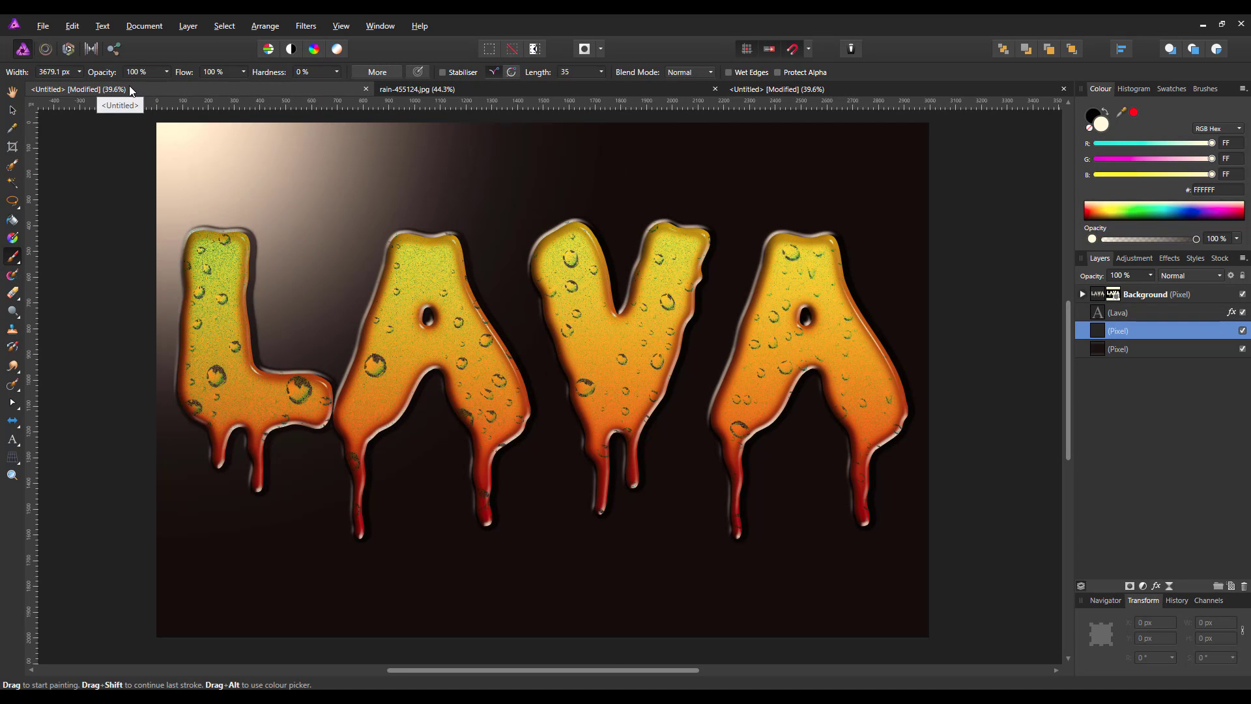
pyautogui.hotkey('ctrl', 'z')
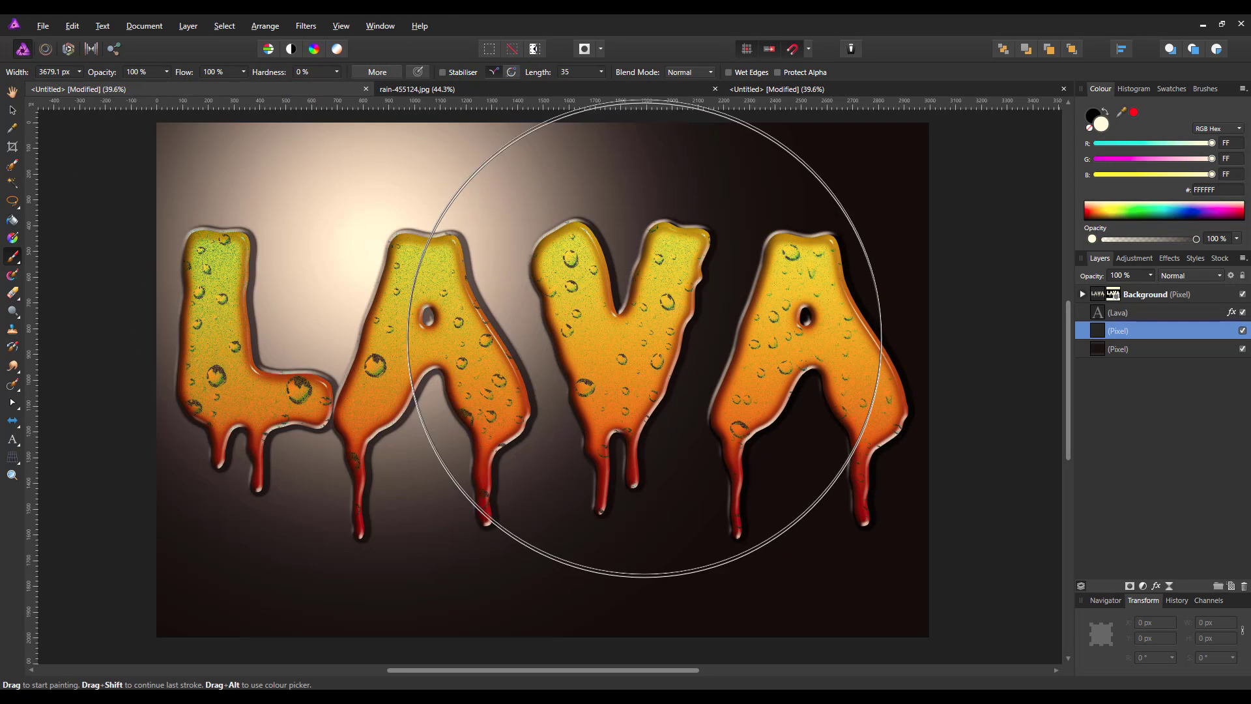
# Paint soft white glows behind the lettering between L and A and between V and A, with a brush about 1794 px wide
pyautogui.press('[')
pyautogui.press('[')
pyautogui.press('[')
pyautogui.press('[')
pyautogui.press('[')
pyautogui.press('[')
pyautogui.press('[')
pyautogui.press('[')
pyautogui.press('[')
pyautogui.press('[')
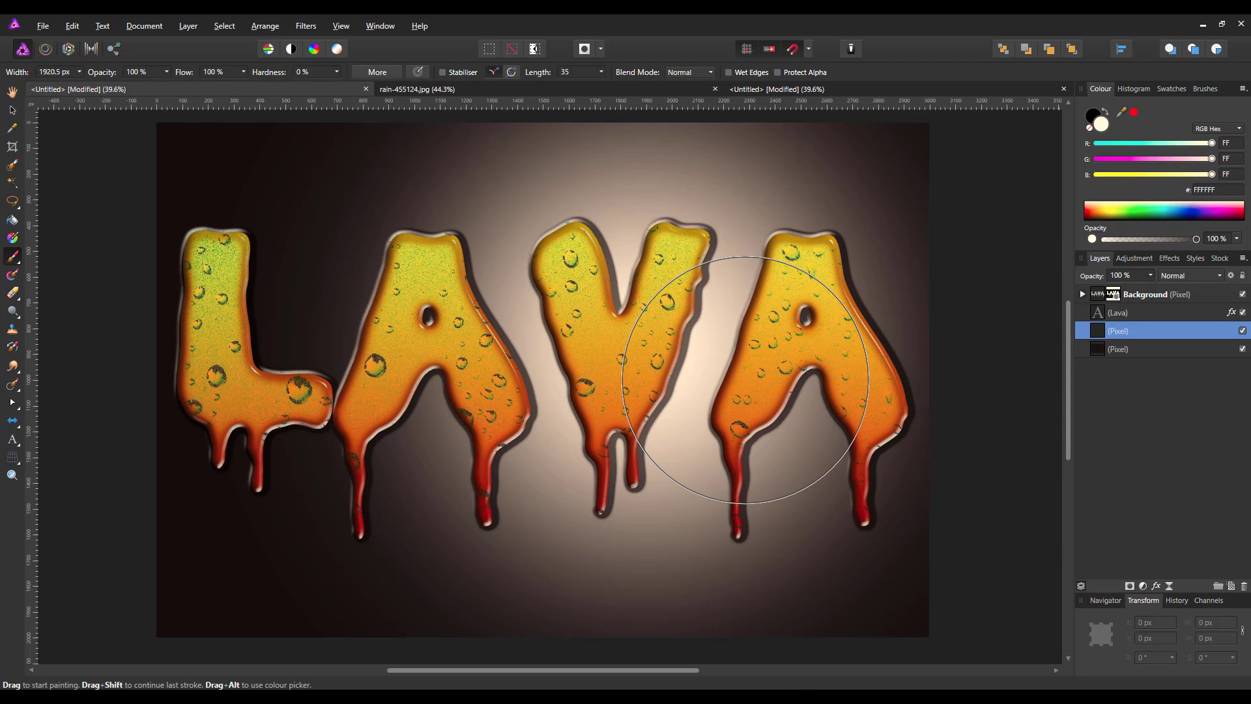
pyautogui.press('[')
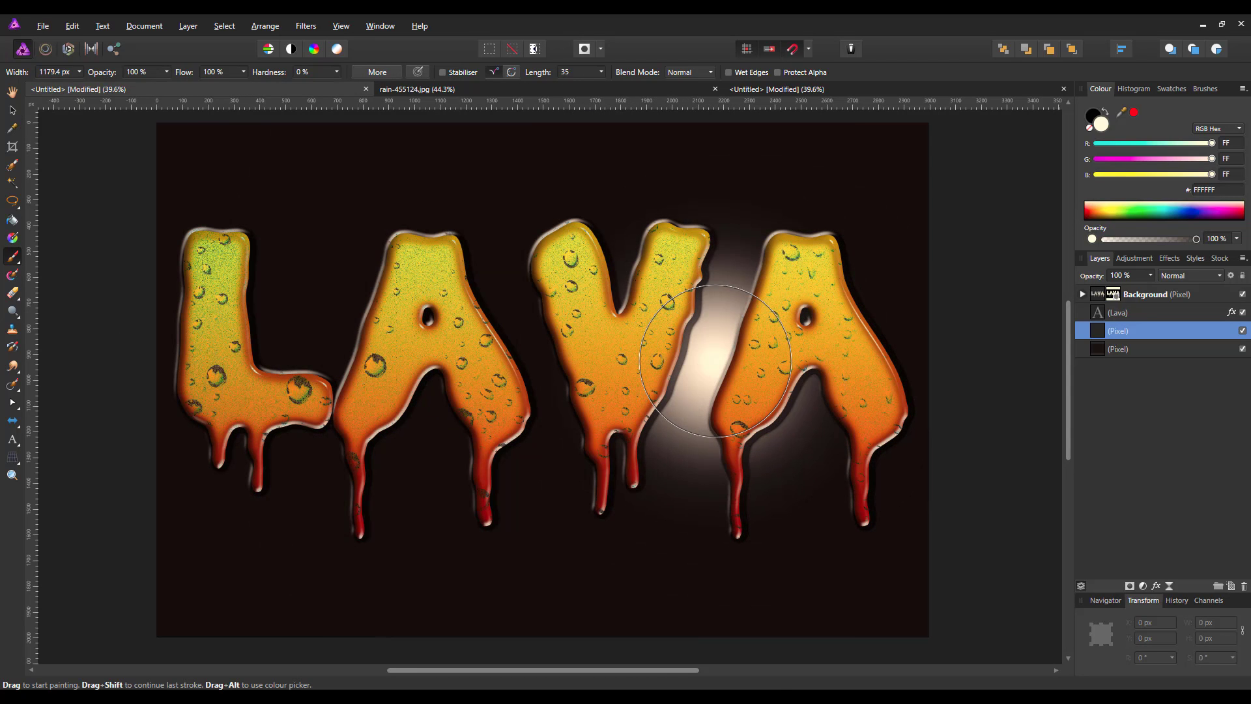
pyautogui.press(']')
pyautogui.press(']')
pyautogui.press(']')
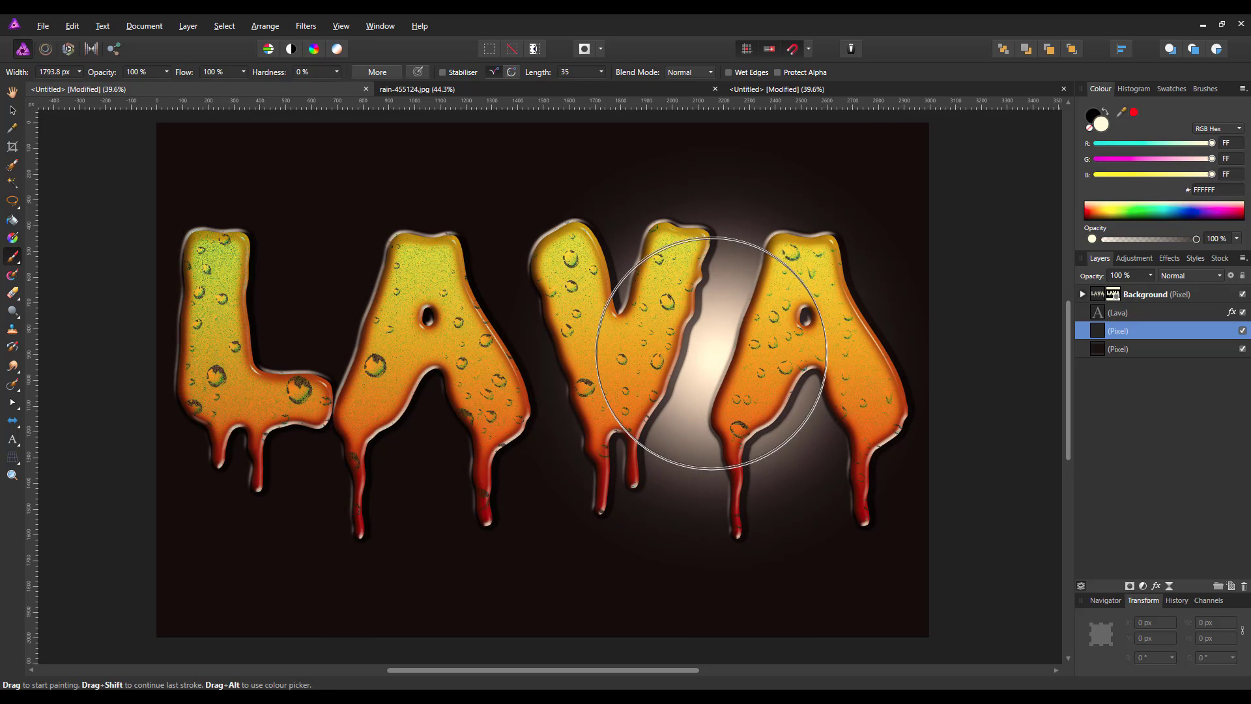
pyautogui.click(711, 352)
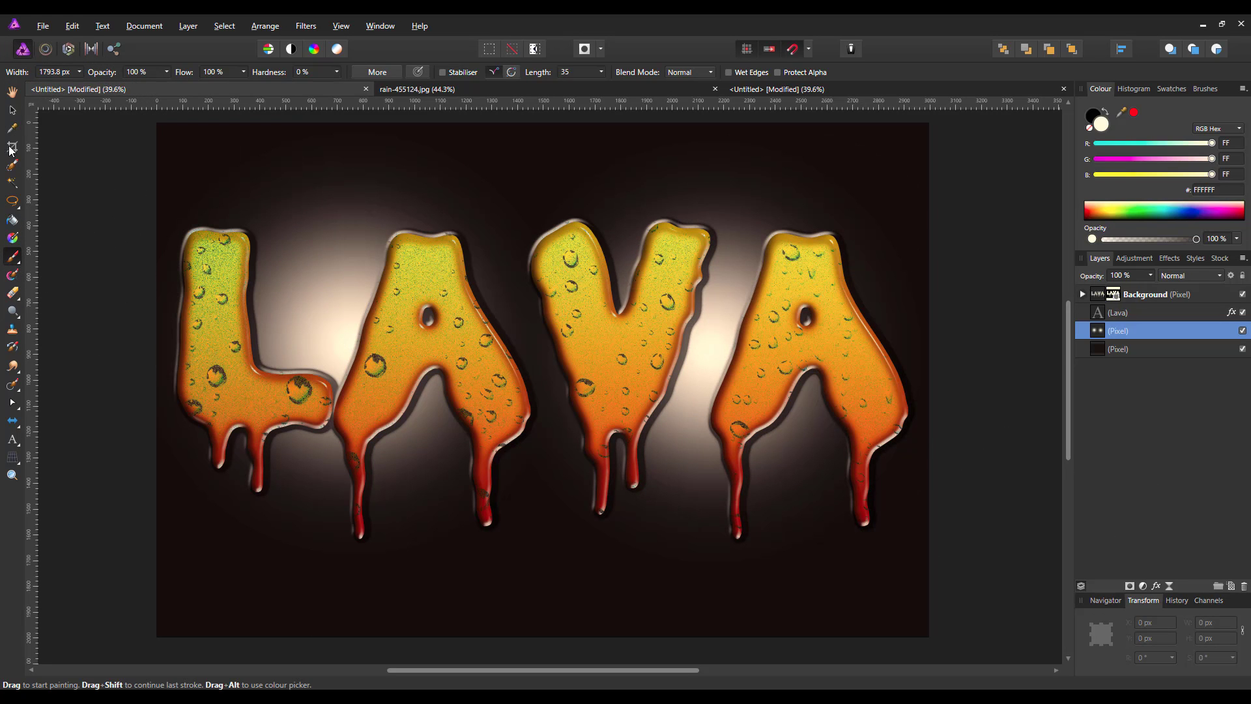
# Lower the white glow layer's opacity to 50%
pyautogui.click(12, 93)
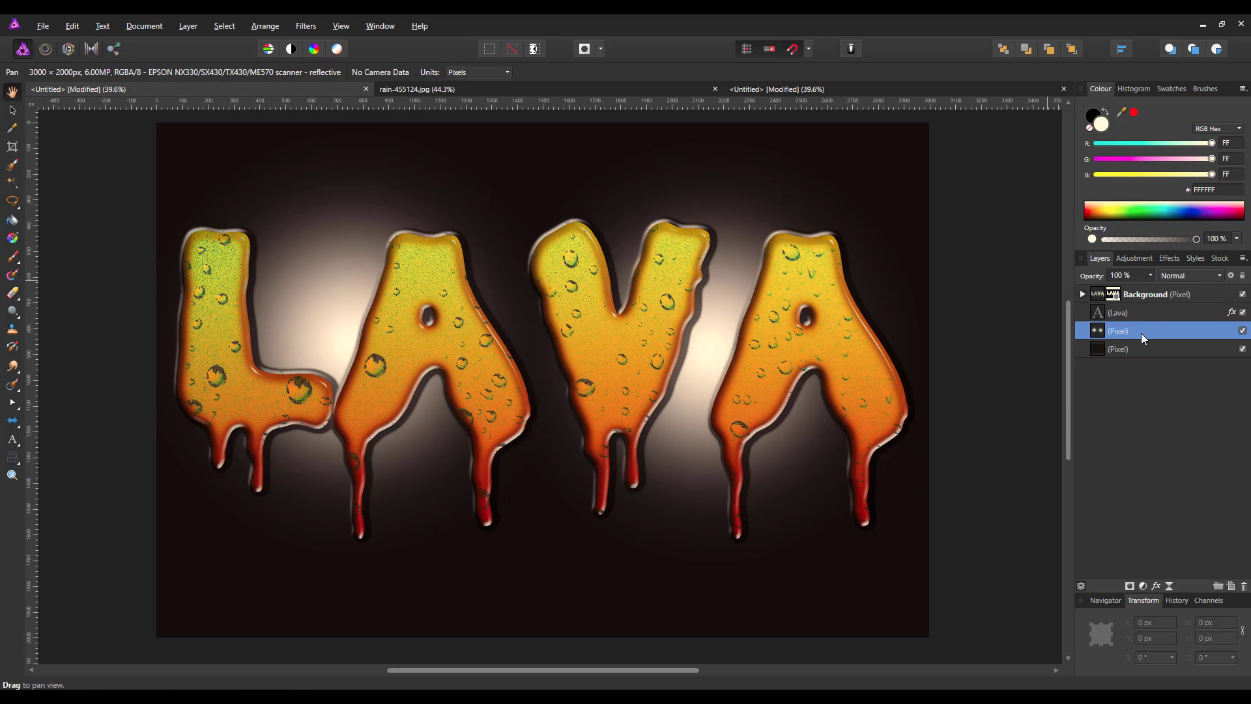
pyautogui.click(1150, 275)
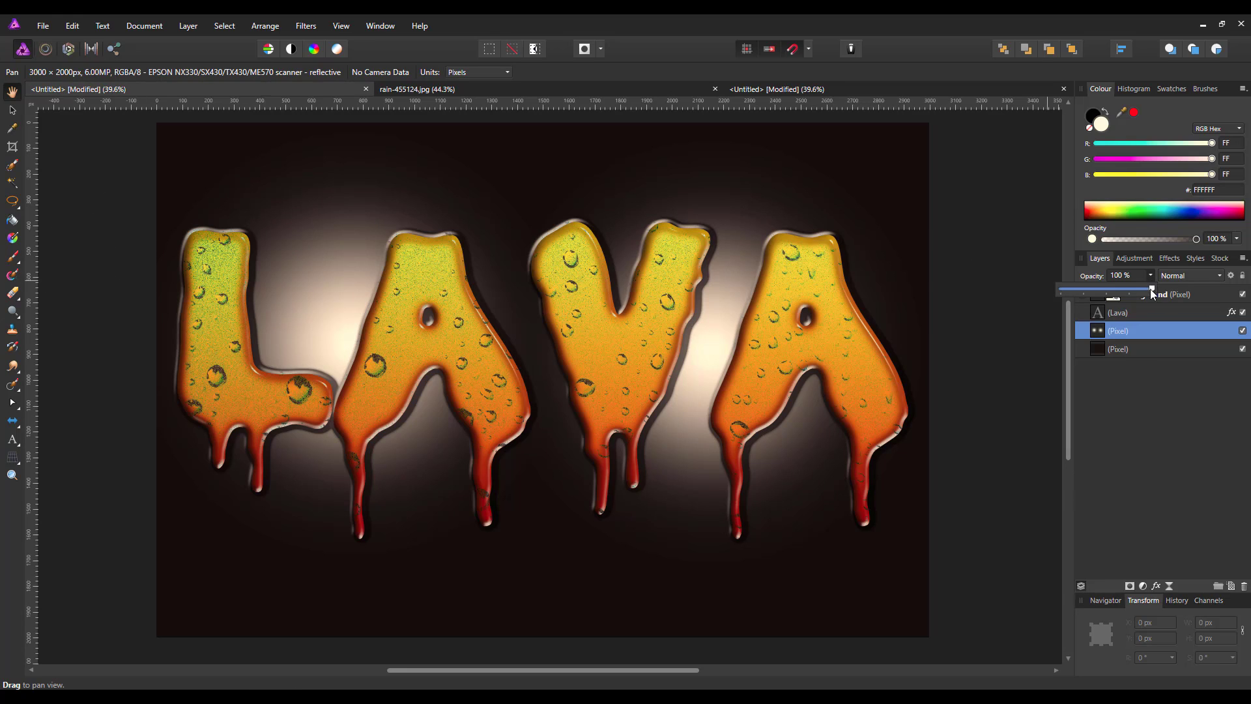
pyautogui.moveTo(1150, 287); pyautogui.dragTo(1107, 297)
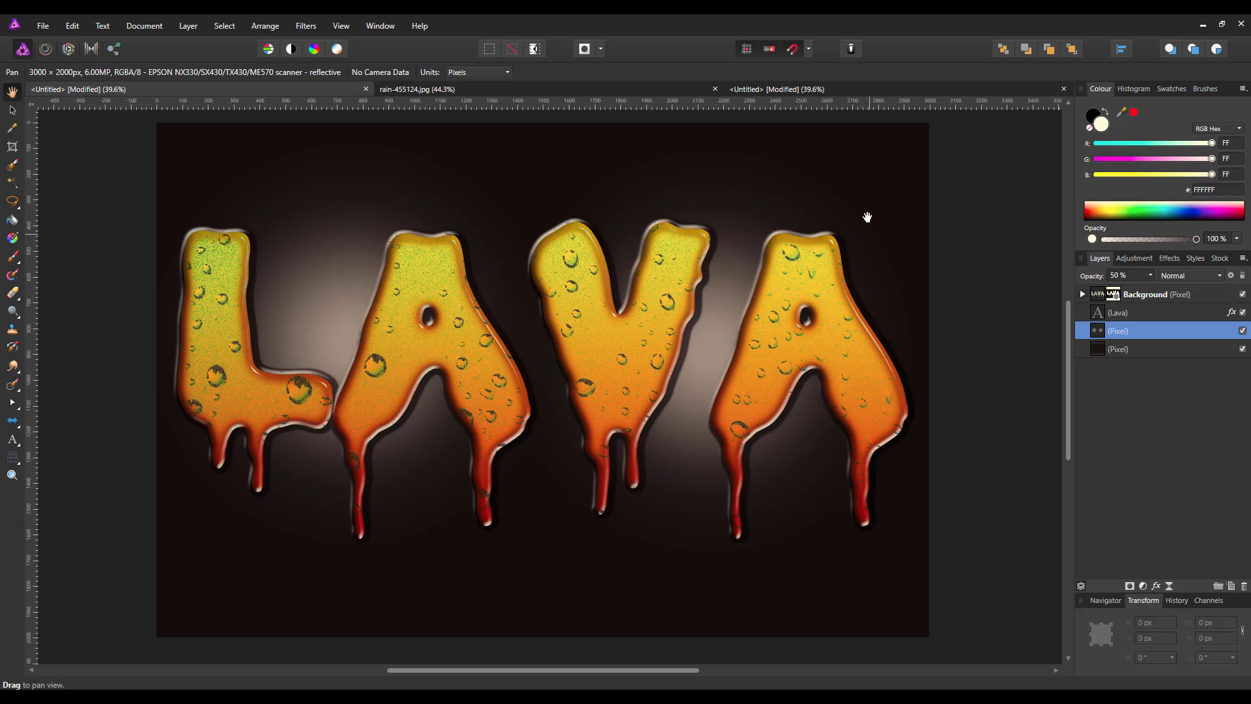
# Add an HSL adjustment above the raindrop layer and strongly raise its saturation shift, keeping it below 100%
pyautogui.click(1209, 294)
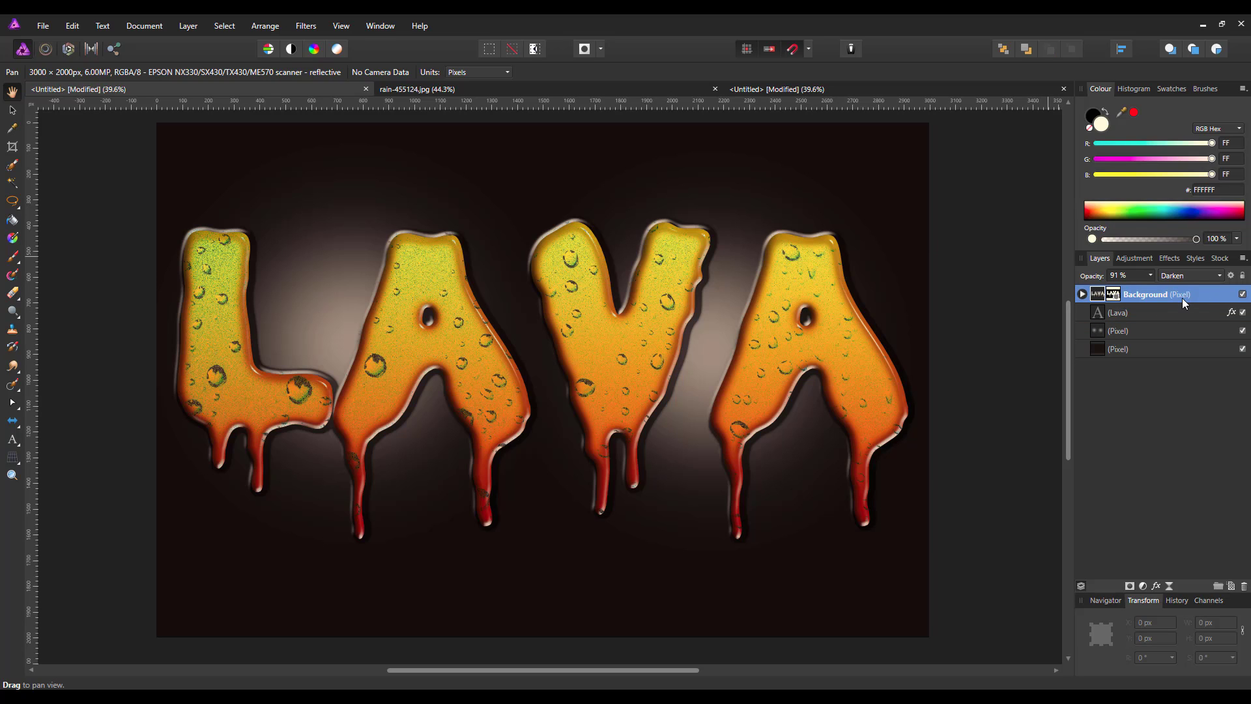
pyautogui.click(1143, 584)
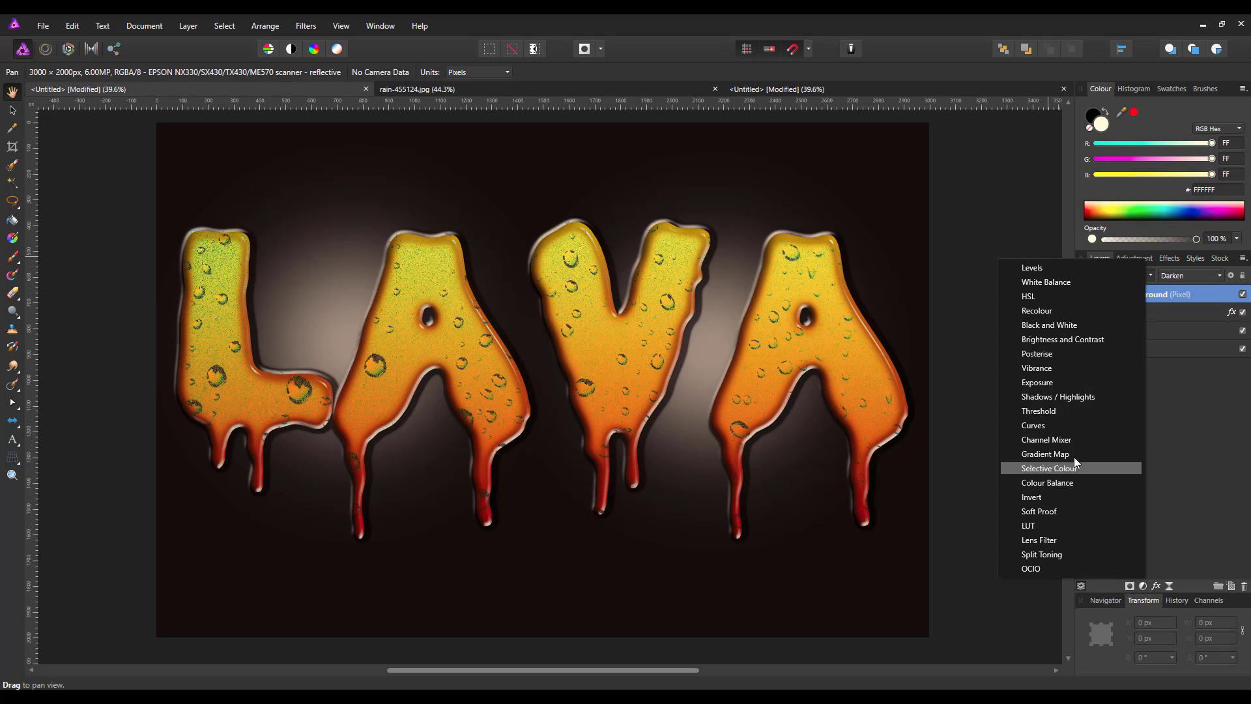
pyautogui.click(1028, 296)
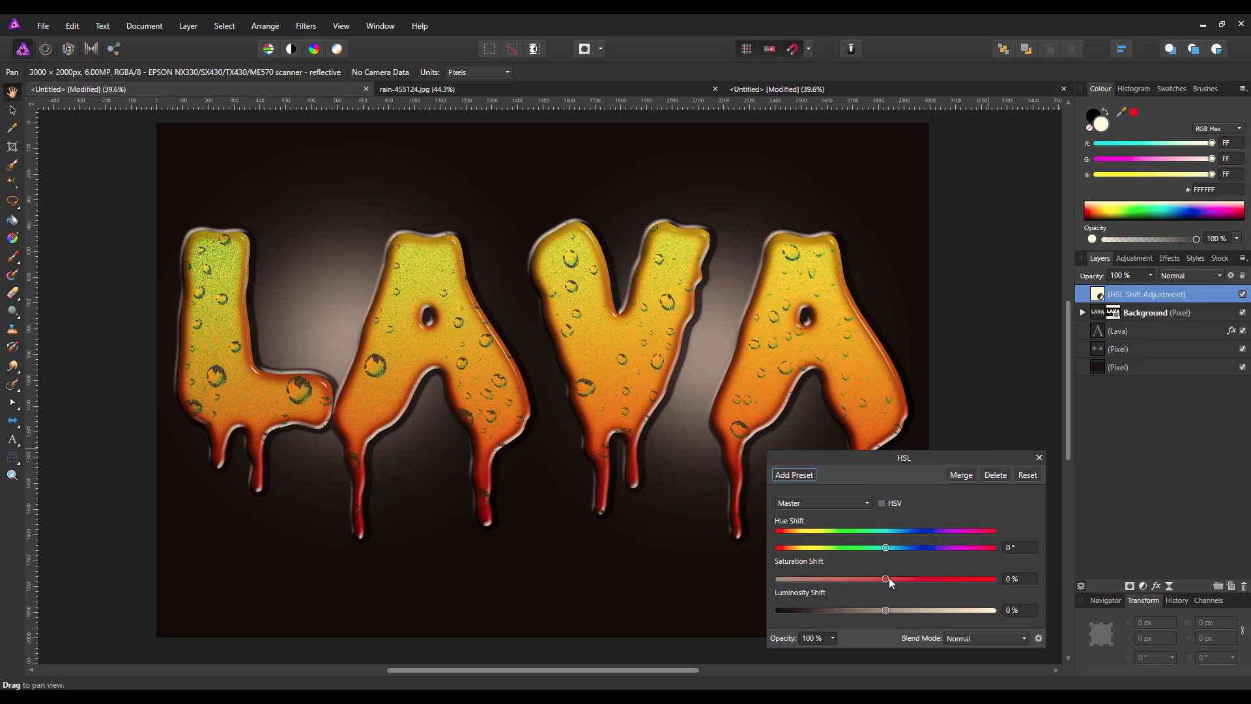
pyautogui.moveTo(888, 577); pyautogui.dragTo(937, 580)
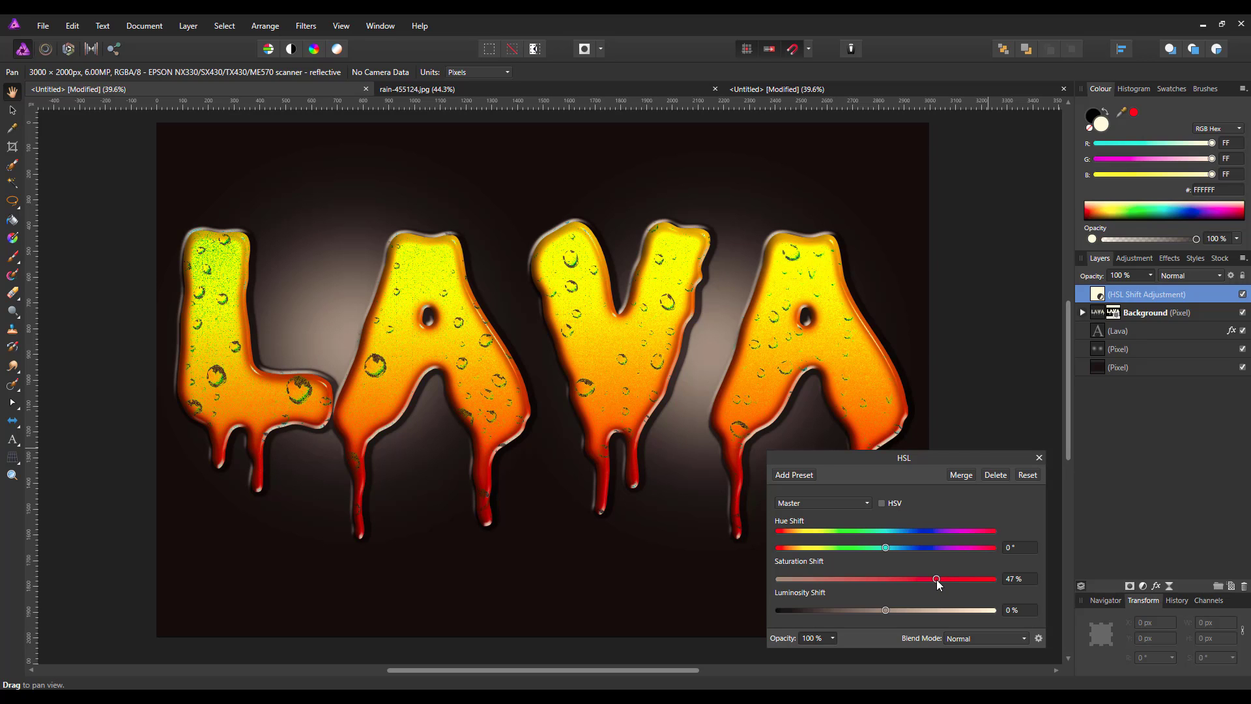
pyautogui.moveTo(938, 580); pyautogui.dragTo(1013, 587)
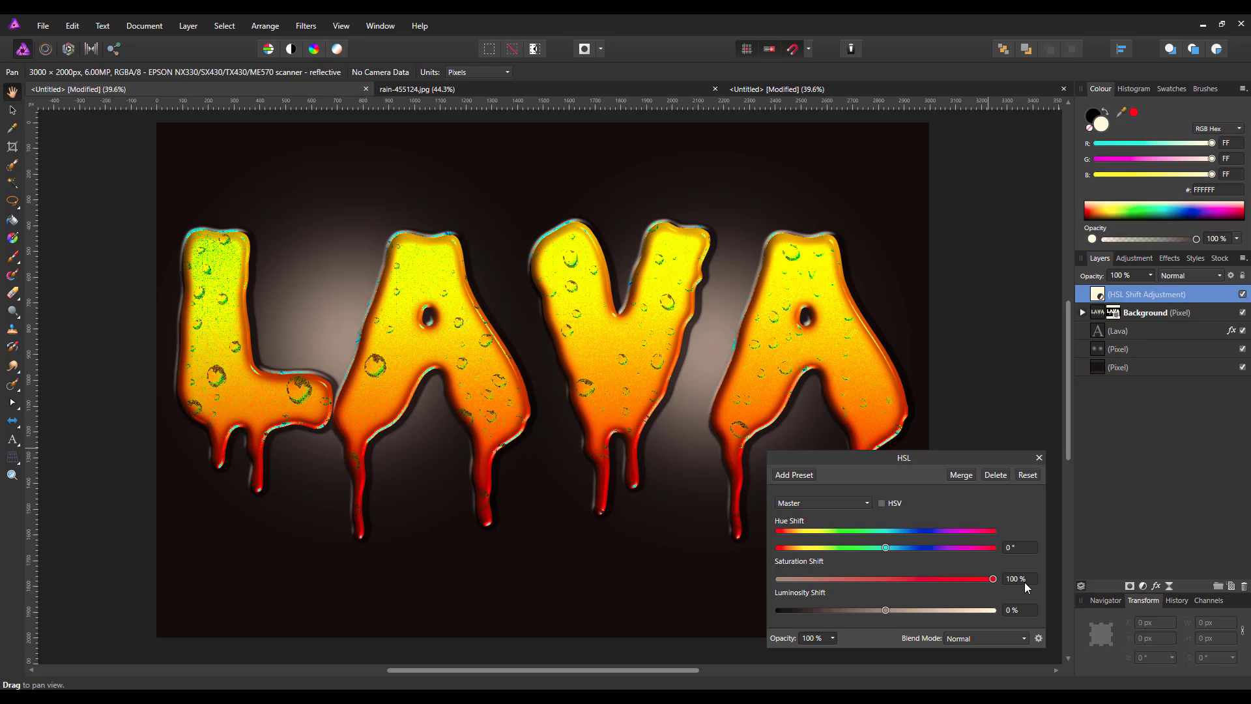
pyautogui.moveTo(998, 588); pyautogui.dragTo(955, 593)
pyautogui.click(1038, 457)
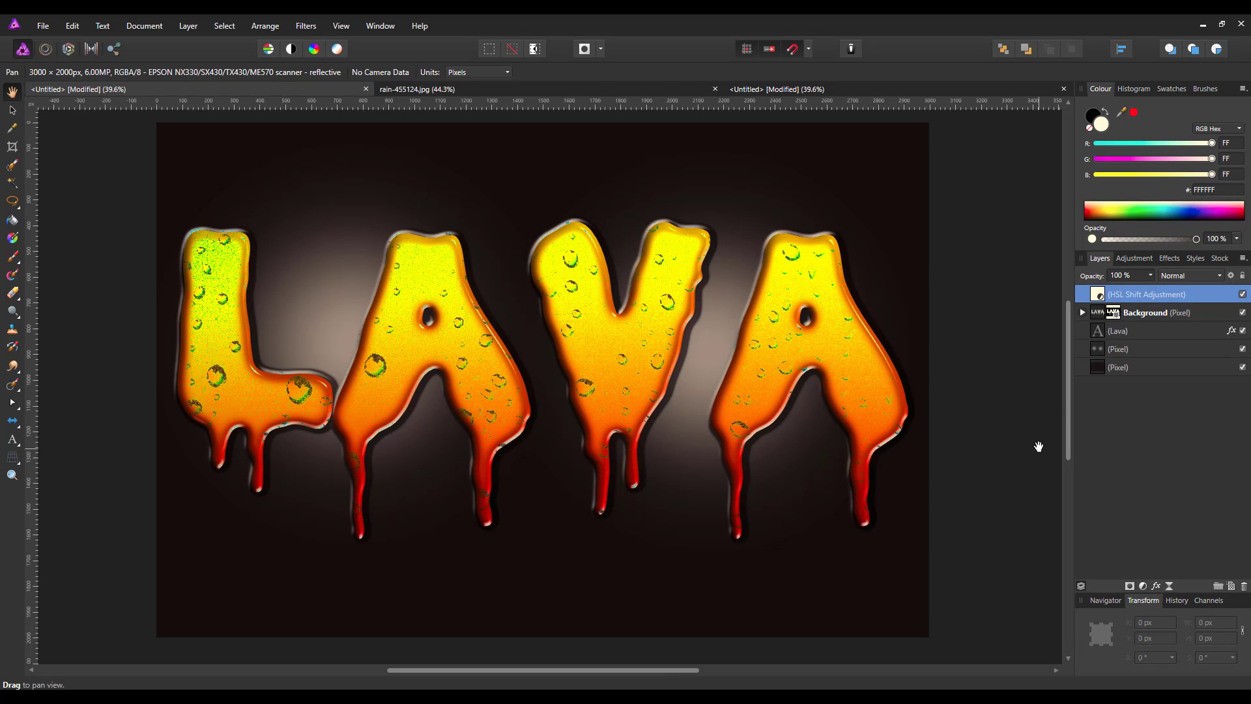